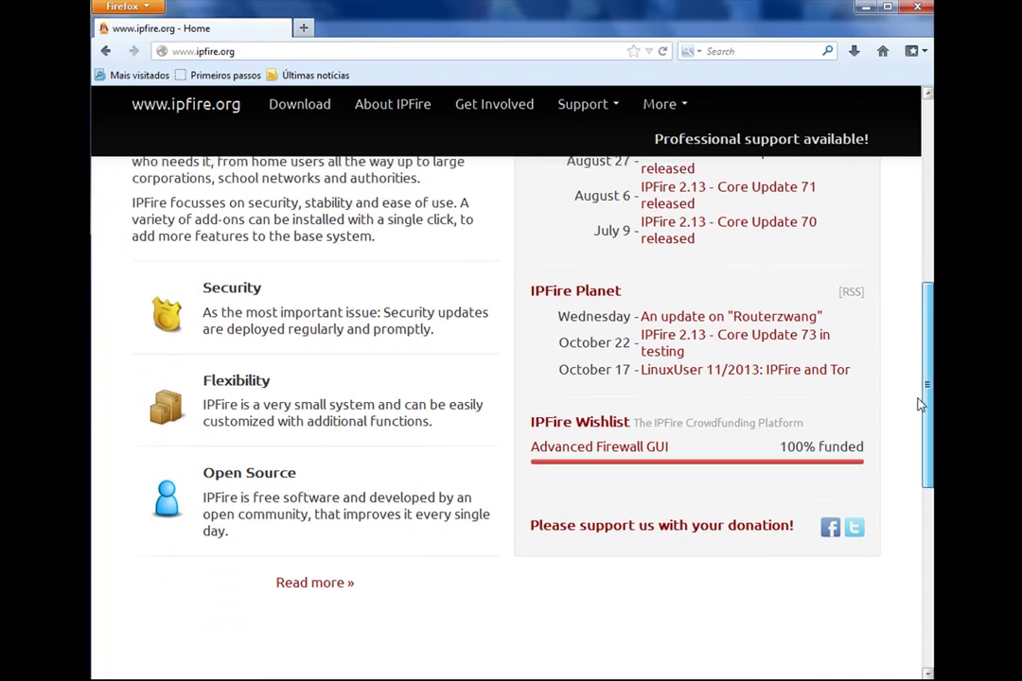
Open the Get IPFire download page offering IPFire 2.13, then switch to VirtualBox Manager
{"action": "scroll", "coordinate": [928, 445], "scroll_direction": "up", "scroll_amount": 10}
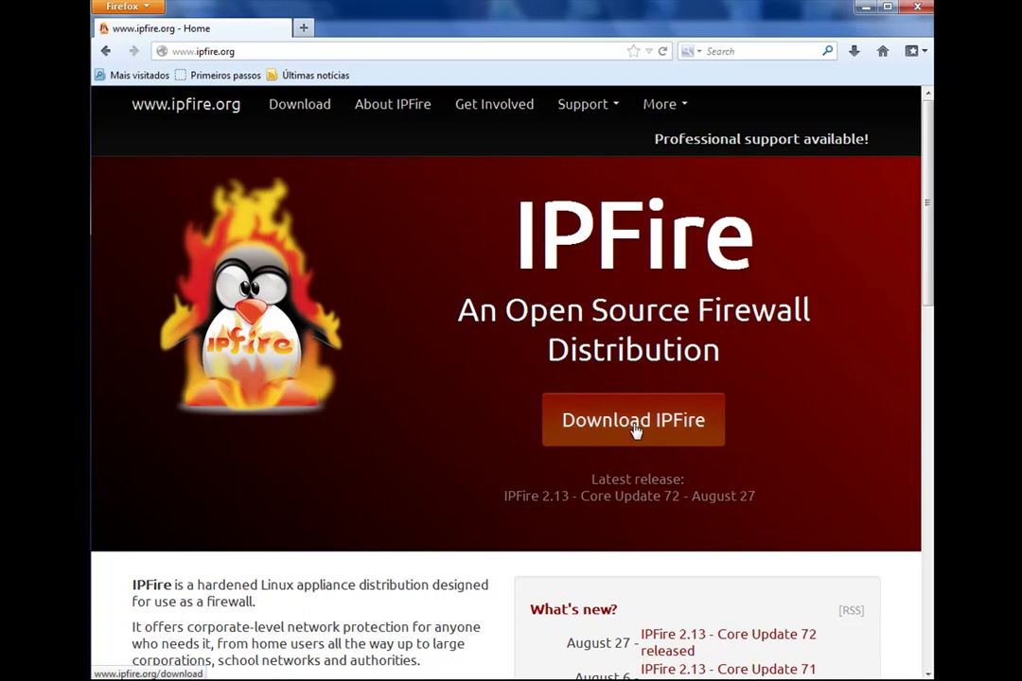
{"action": "left_click", "coordinate": [637, 431]}
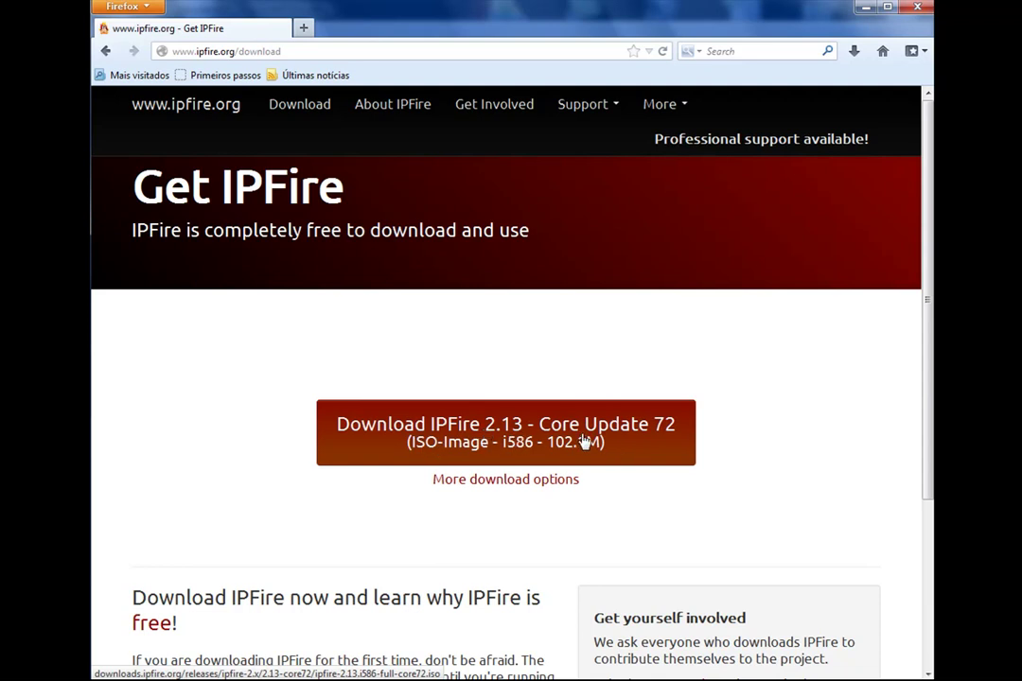
{"action": "scroll", "coordinate": [814, 284], "scroll_direction": "down", "scroll_amount": 3}
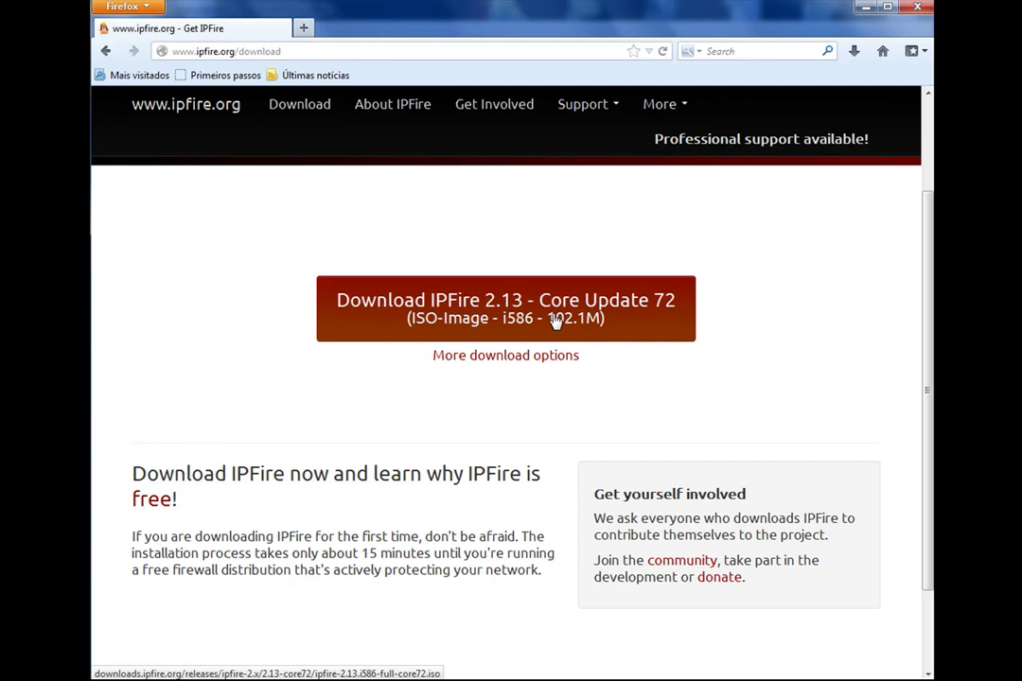
{"action": "left_click_drag", "start_coordinate": [923, 372], "coordinate": [918, 269]}
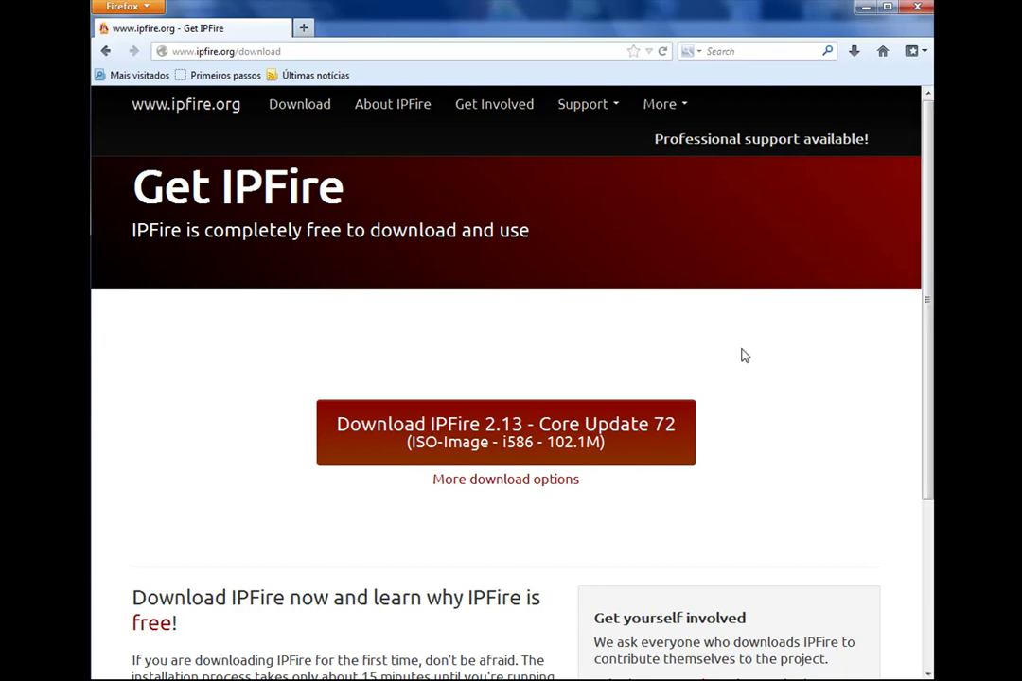
{"action": "key", "text": "alt+Tab"}
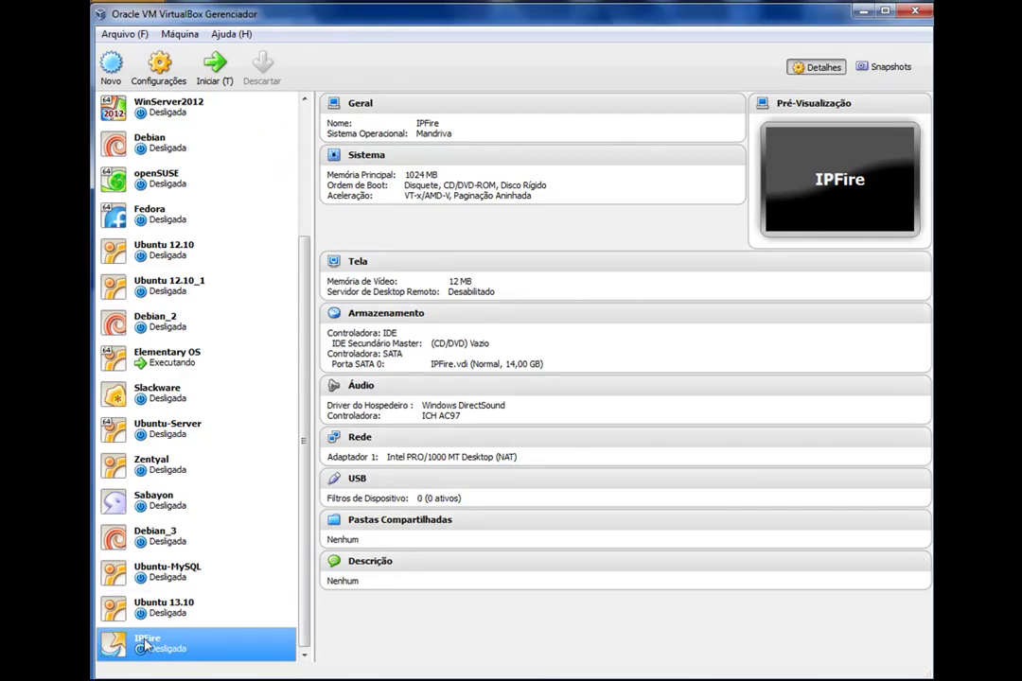
Remove floppy from the IPFire VM's boot order by unchecking it and moving it down
{"action": "left_click", "coordinate": [163, 74]}
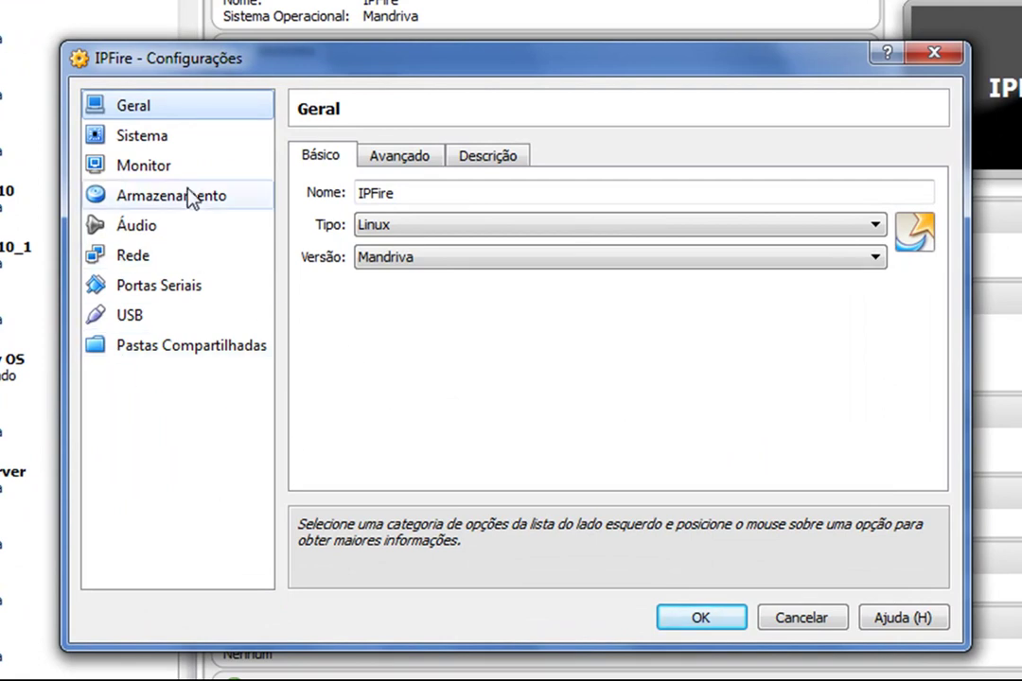
{"action": "left_click", "coordinate": [233, 138]}
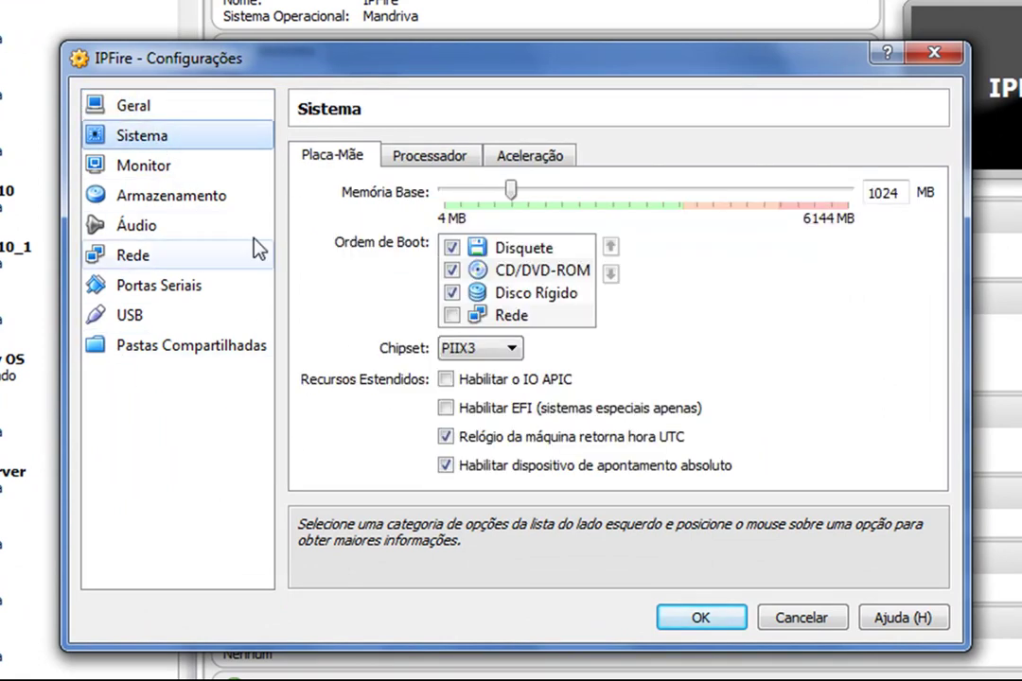
{"action": "left_click", "coordinate": [451, 247]}
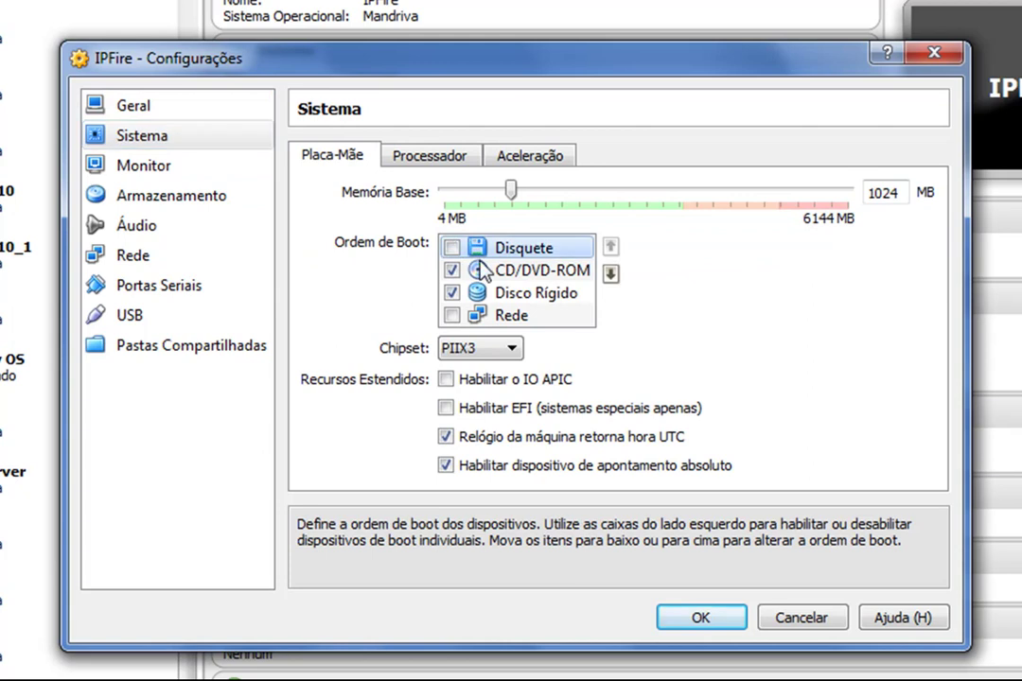
{"action": "left_click", "coordinate": [611, 273]}
{"action": "left_click", "coordinate": [611, 274]}
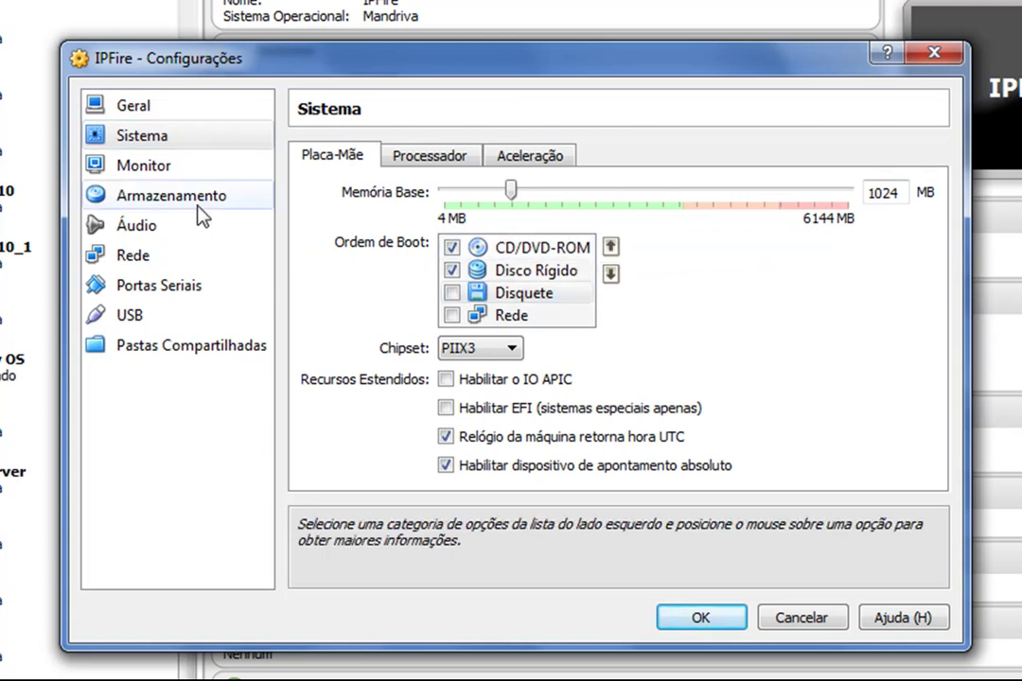
{"action": "left_click", "coordinate": [168, 165]}
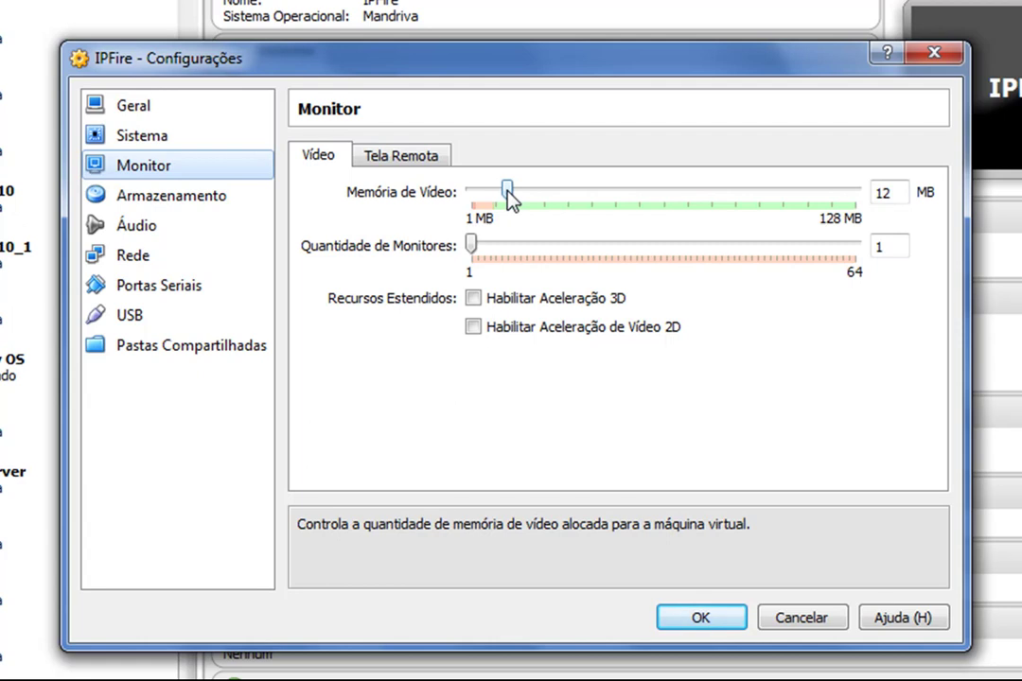
Load the ipfire-2.13 core69 ISO into the empty CD/DVD drive
{"action": "left_click", "coordinate": [216, 199]}
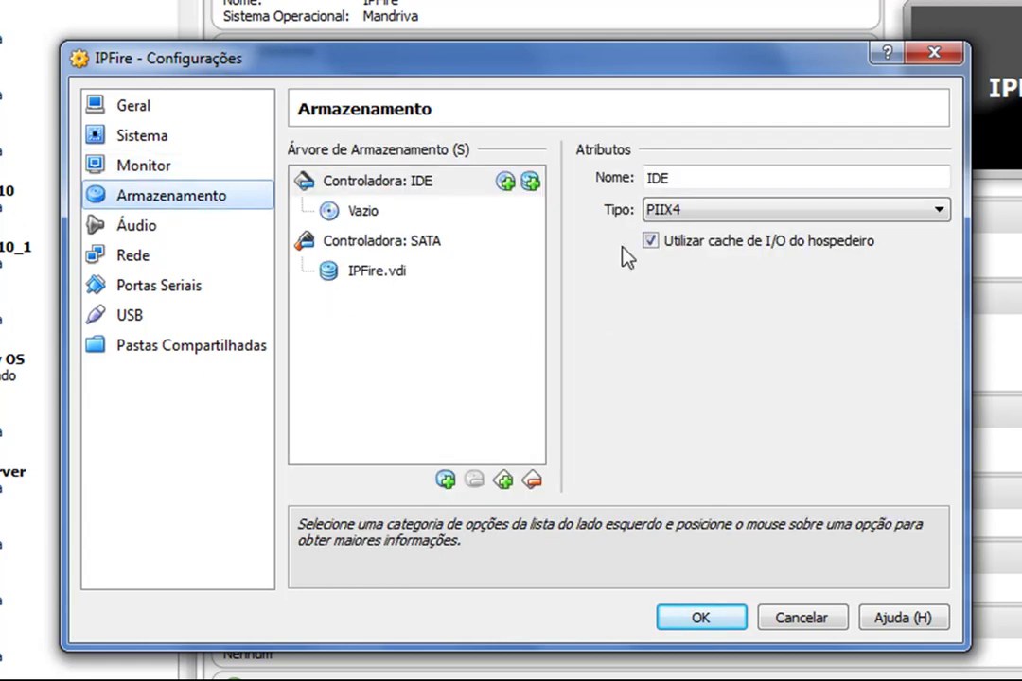
{"action": "left_click", "coordinate": [362, 212]}
{"action": "left_click", "coordinate": [935, 179]}
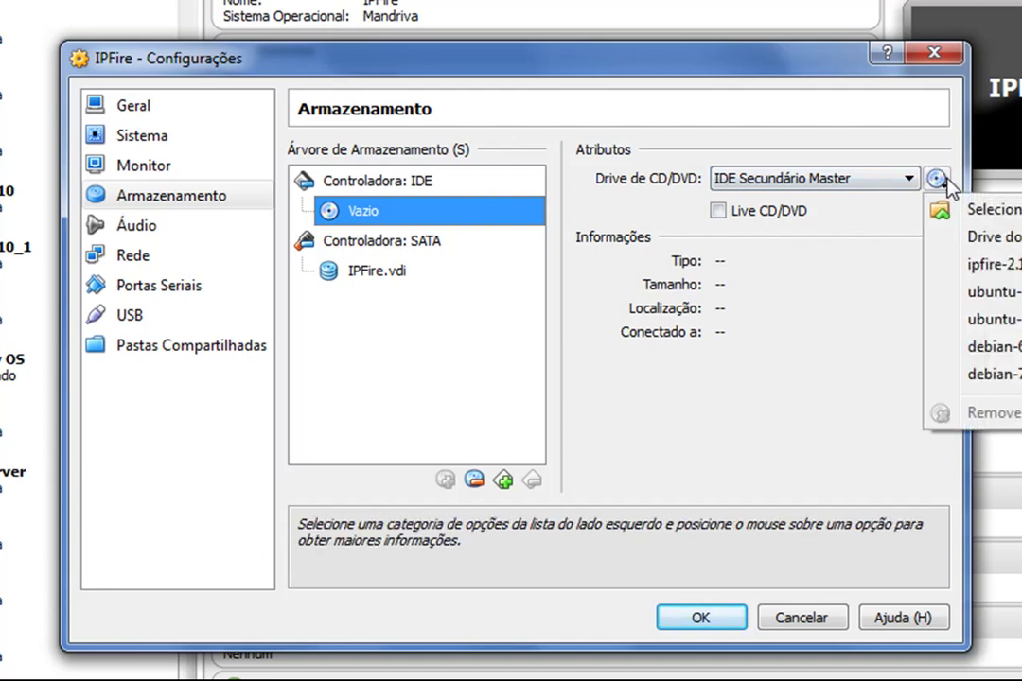
{"action": "left_click", "coordinate": [984, 264]}
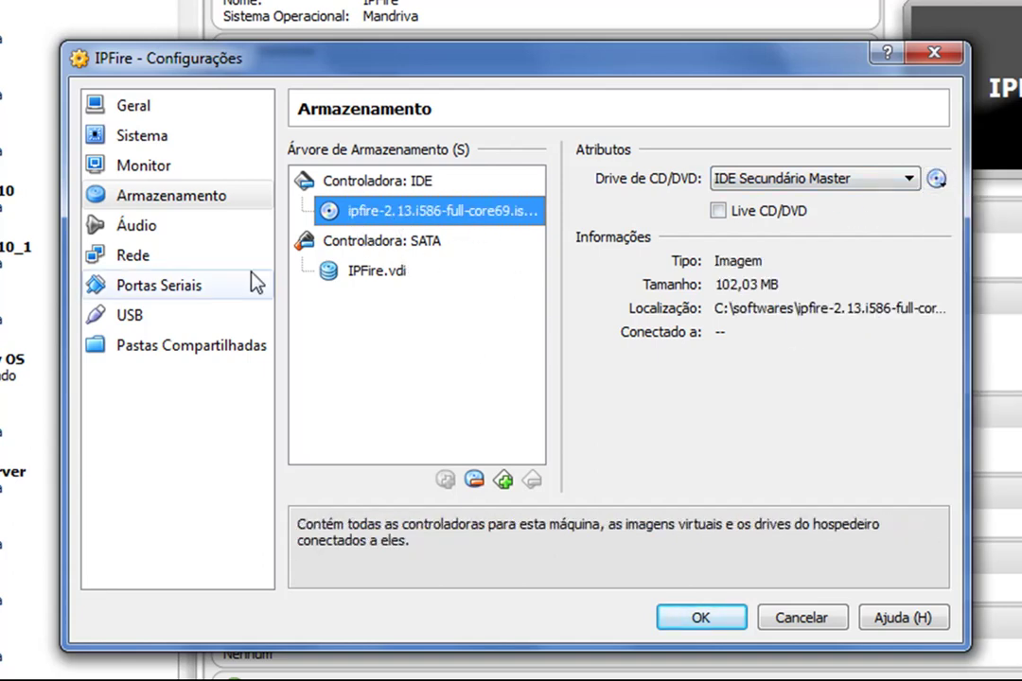
Disable audio for the IPFire VM
{"action": "left_click", "coordinate": [161, 235]}
{"action": "left_click", "coordinate": [296, 152]}
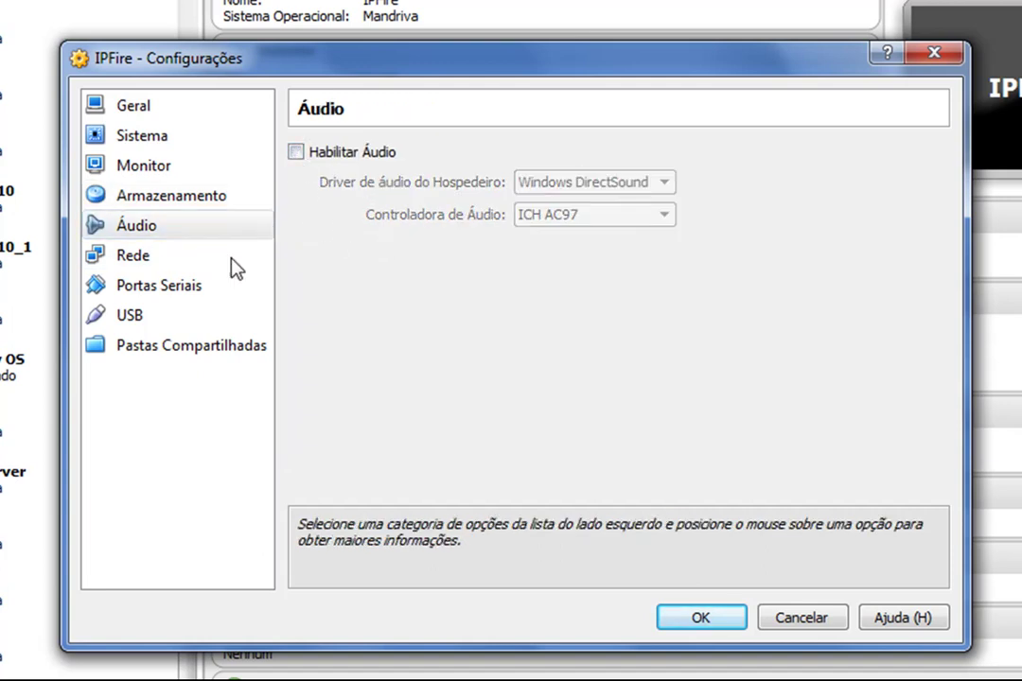
{"action": "left_click", "coordinate": [156, 262]}
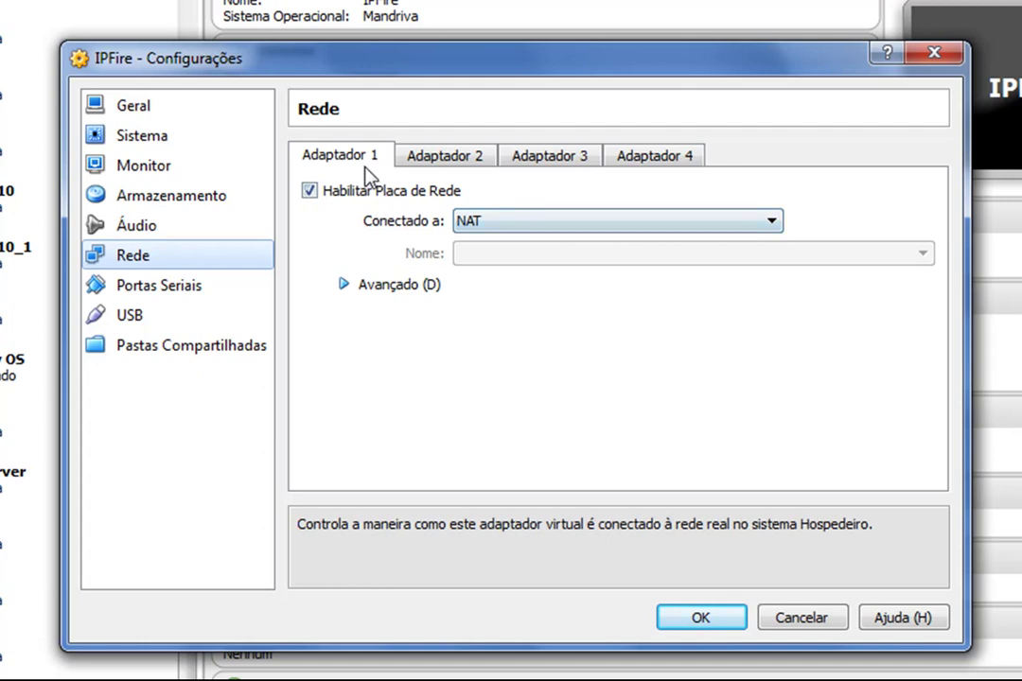
Bridge Adapter 1 to the host card and attach enabled Adapter 2 to internal network 'boson'
{"action": "left_click", "coordinate": [551, 222]}
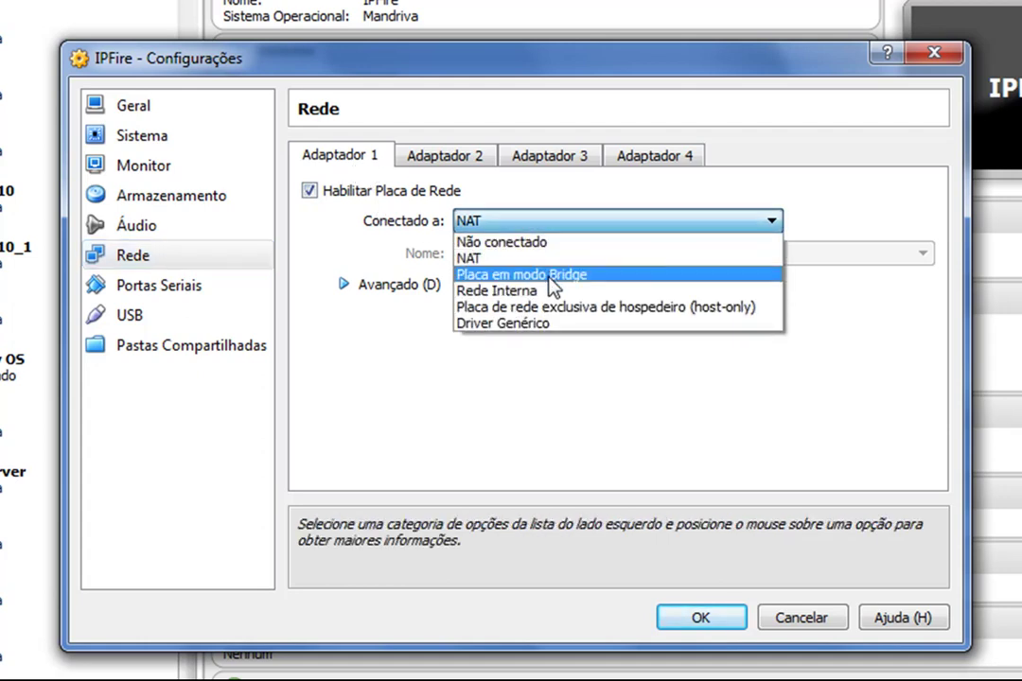
{"action": "left_click", "coordinate": [579, 282]}
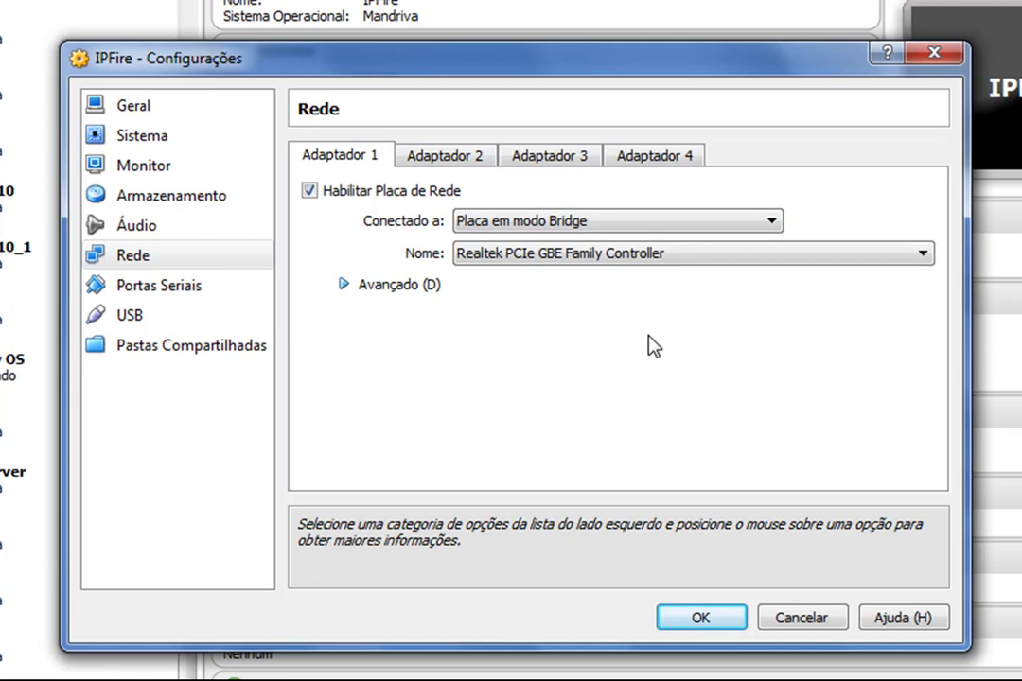
{"action": "left_click", "coordinate": [474, 158]}
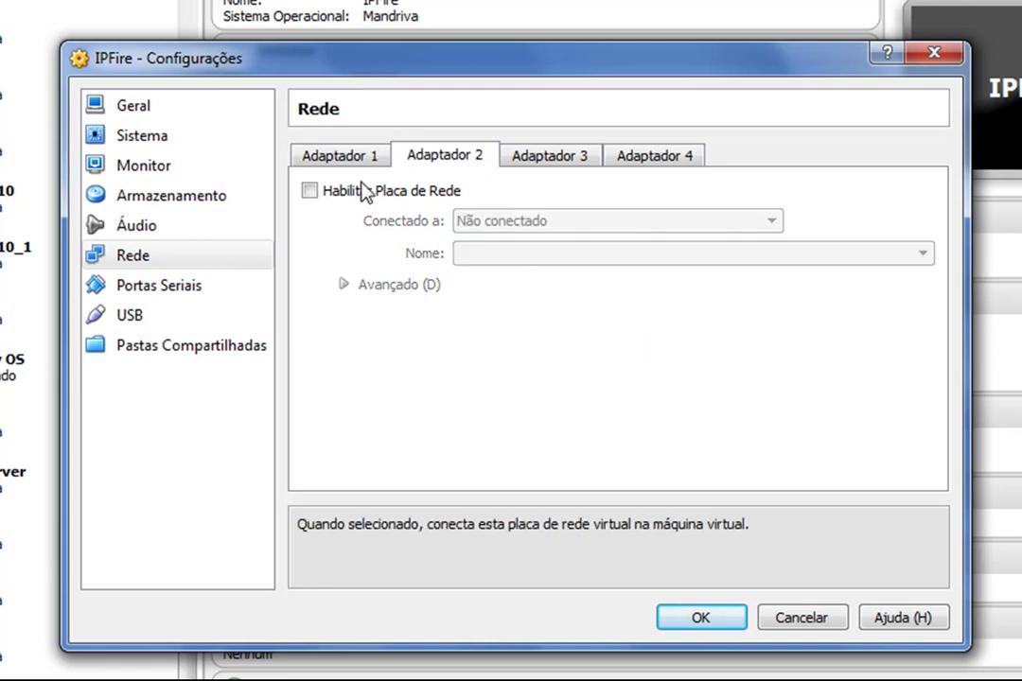
{"action": "left_click", "coordinate": [312, 191]}
{"action": "left_click", "coordinate": [605, 226]}
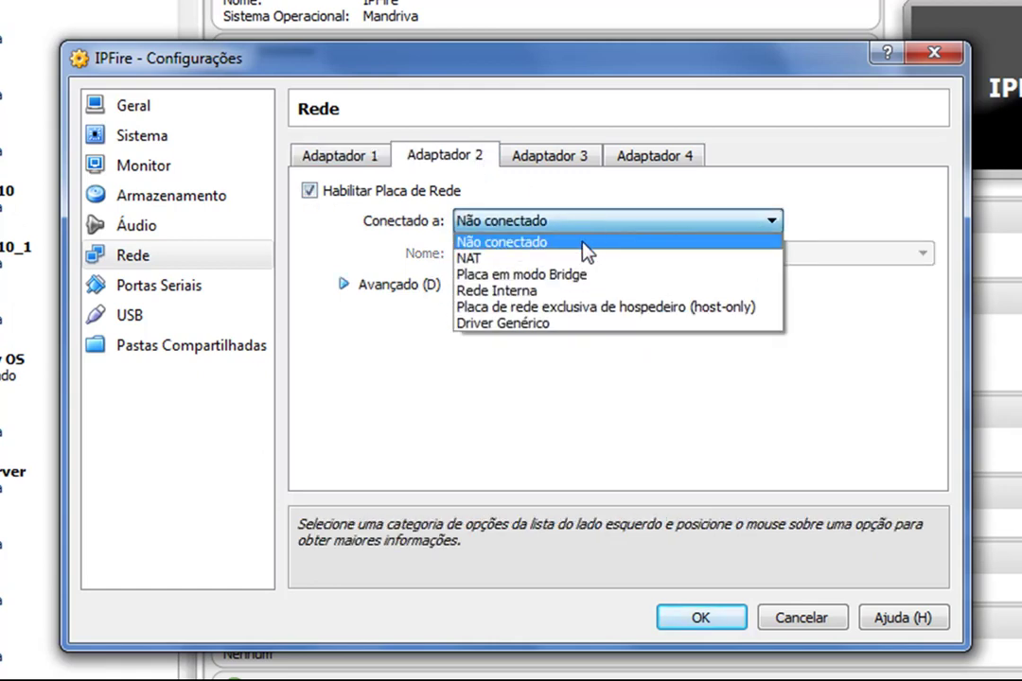
{"action": "left_click", "coordinate": [549, 293]}
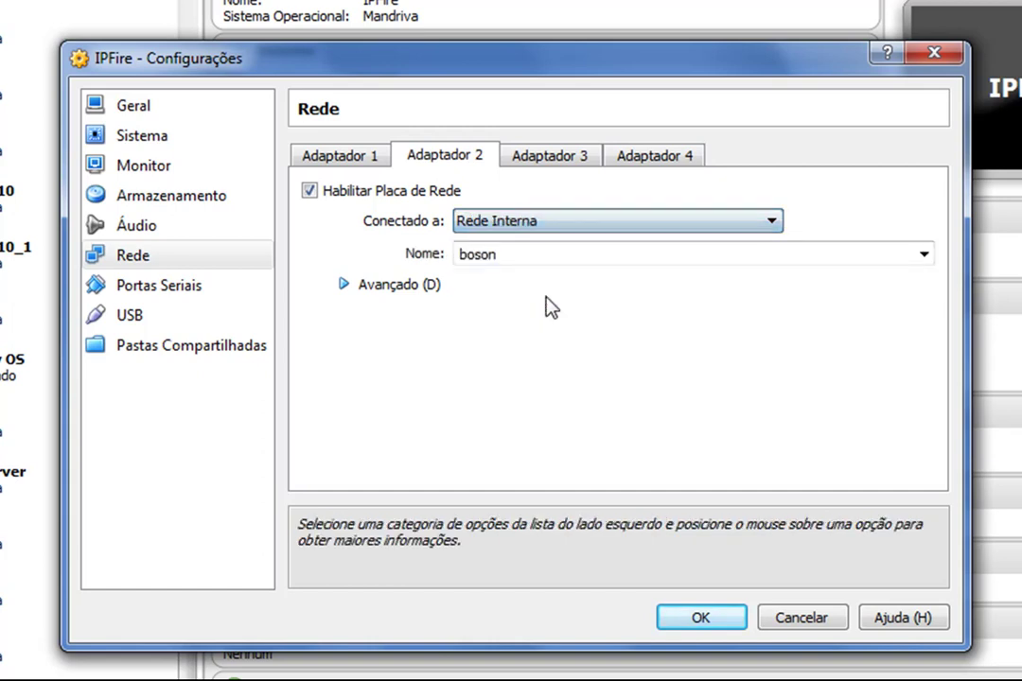
Compare both adapters' advanced options and MAC addresses, then save the network settings
{"action": "mouse_move", "coordinate": [516, 257]}
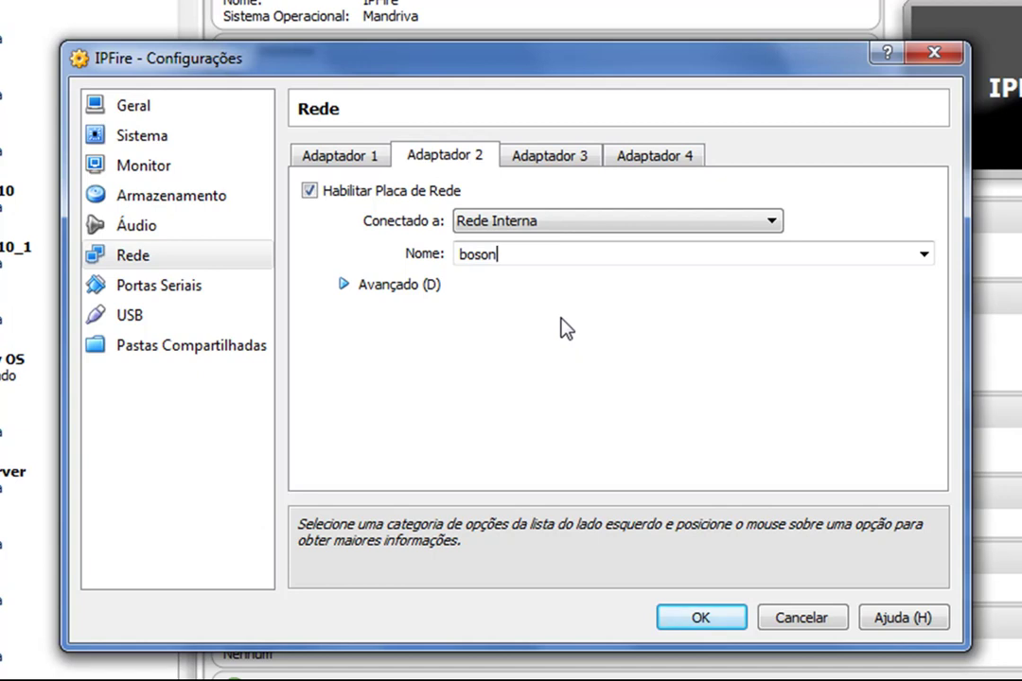
{"action": "left_click", "coordinate": [356, 157]}
{"action": "left_click", "coordinate": [441, 159]}
{"action": "left_click", "coordinate": [342, 163]}
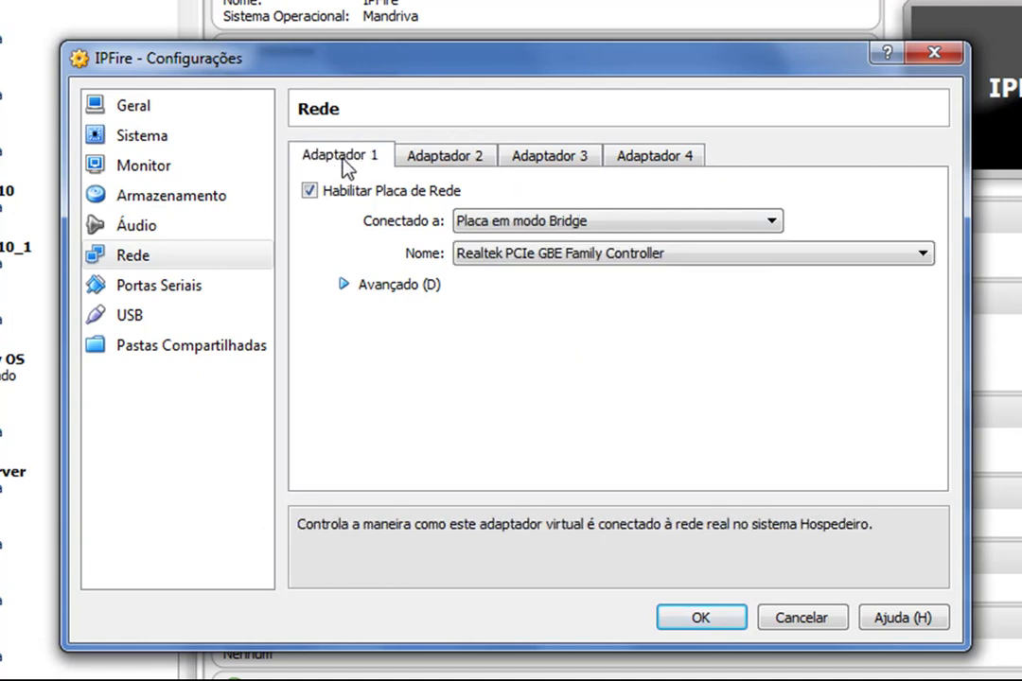
{"action": "left_click", "coordinate": [434, 161]}
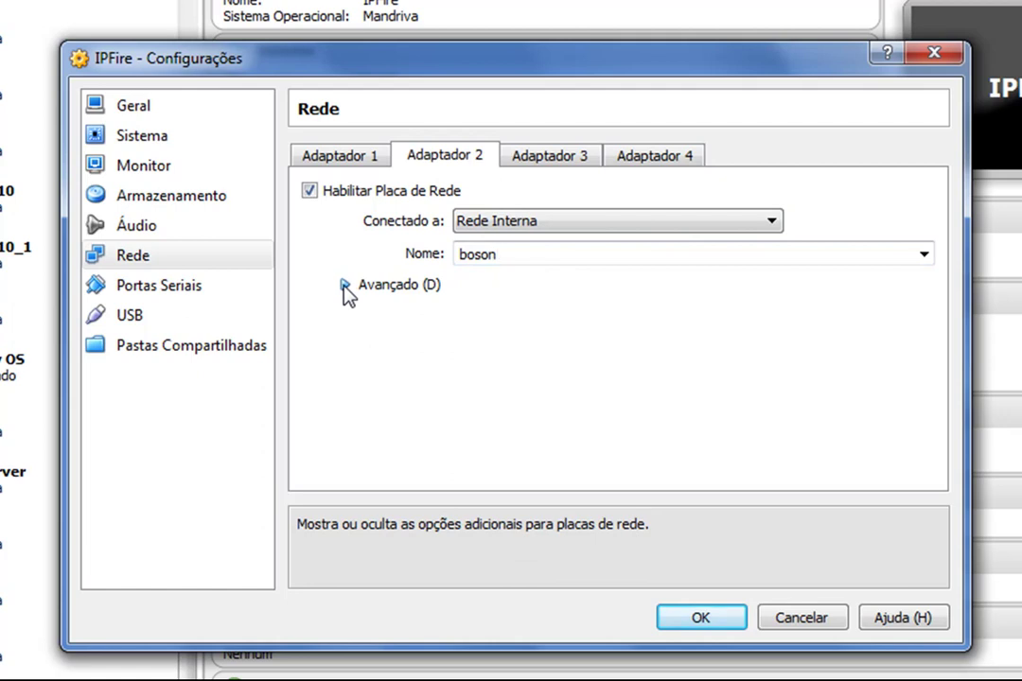
{"action": "left_click", "coordinate": [344, 286]}
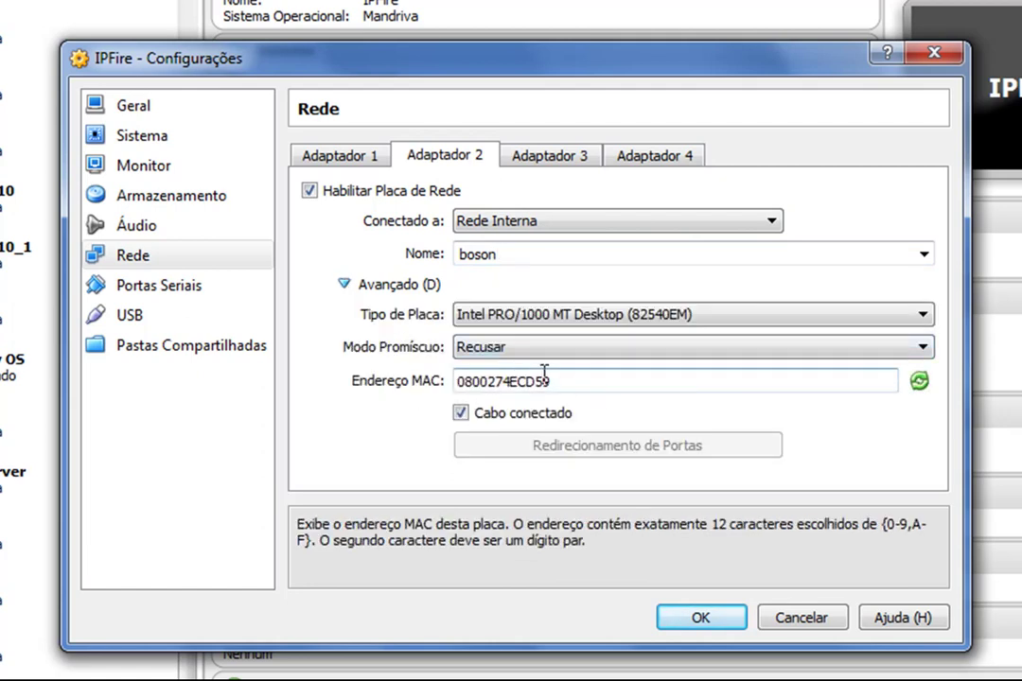
{"action": "left_click", "coordinate": [331, 162]}
{"action": "left_click", "coordinate": [347, 288]}
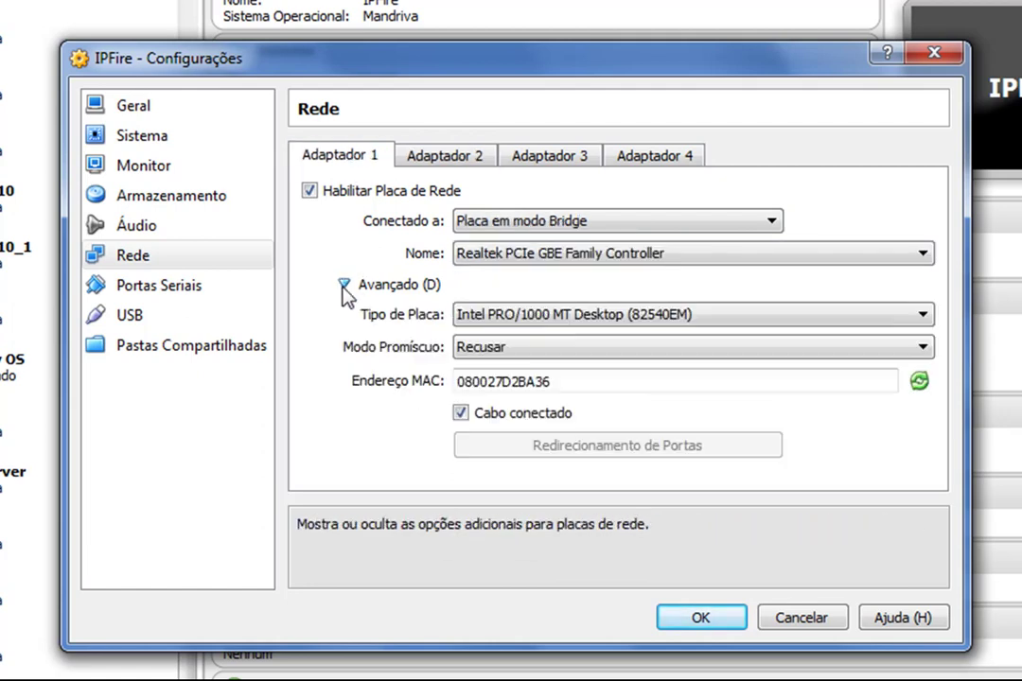
{"action": "left_click", "coordinate": [435, 163]}
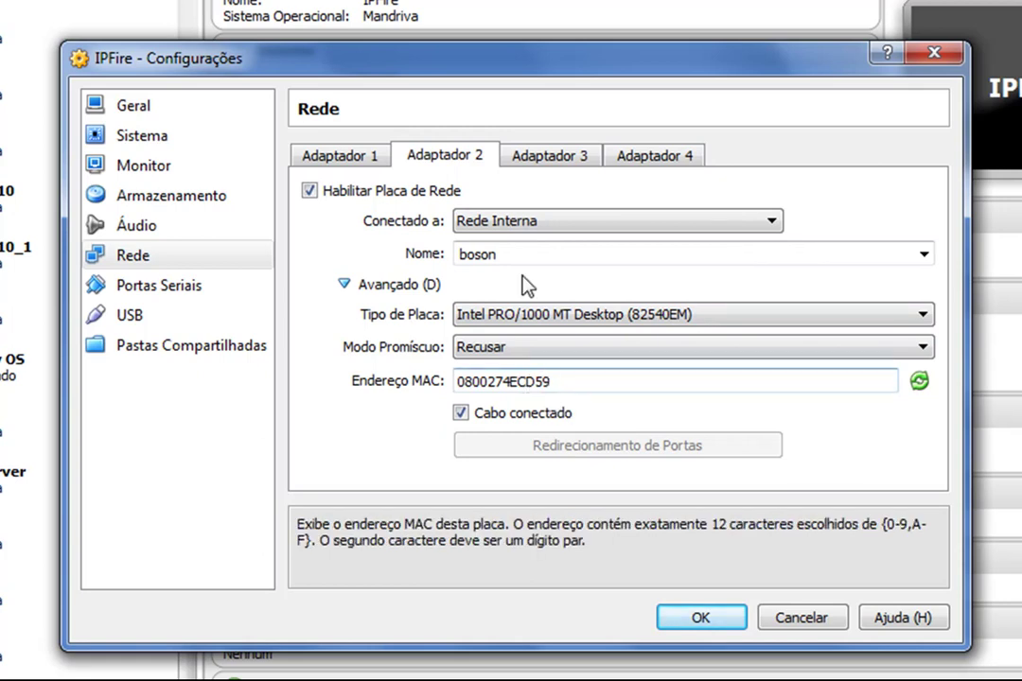
{"action": "left_click", "coordinate": [365, 157]}
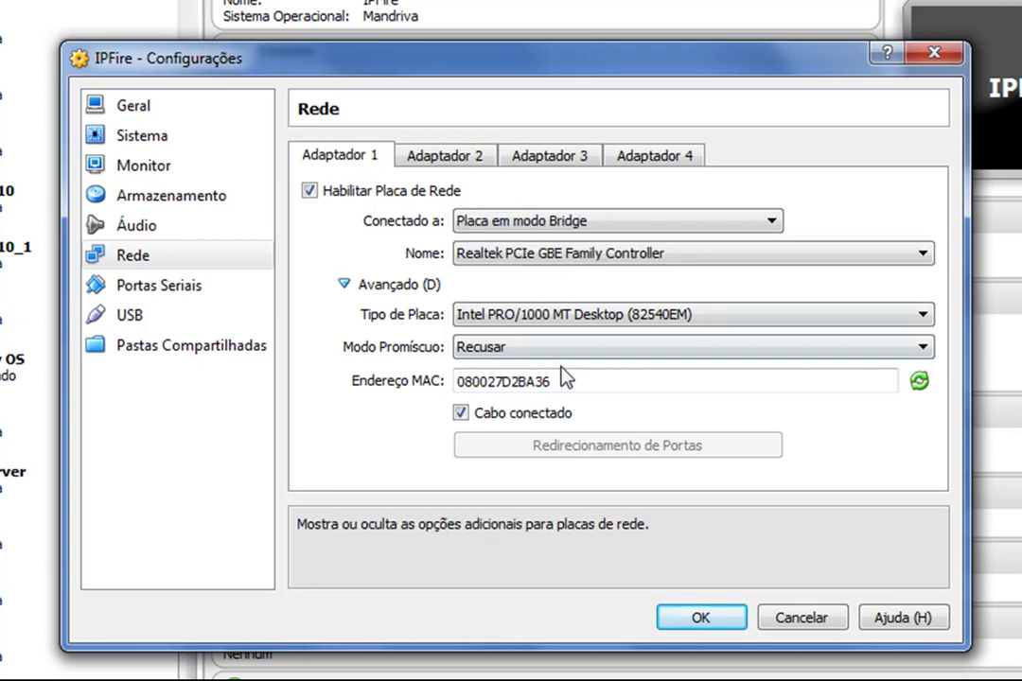
{"action": "left_click", "coordinate": [441, 159]}
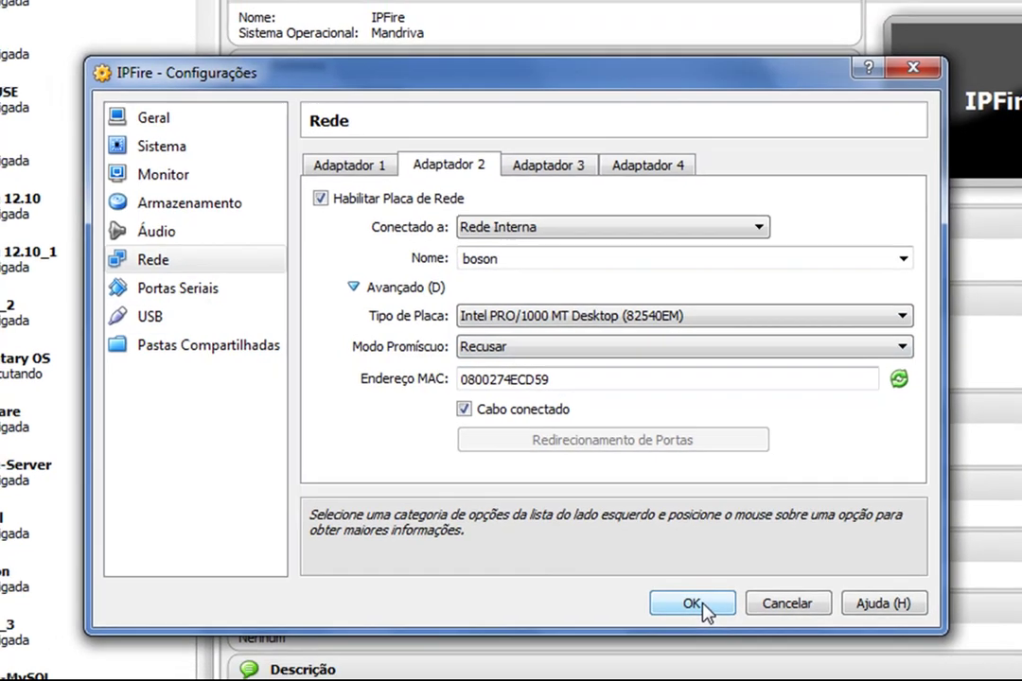
{"action": "left_click", "coordinate": [705, 619]}
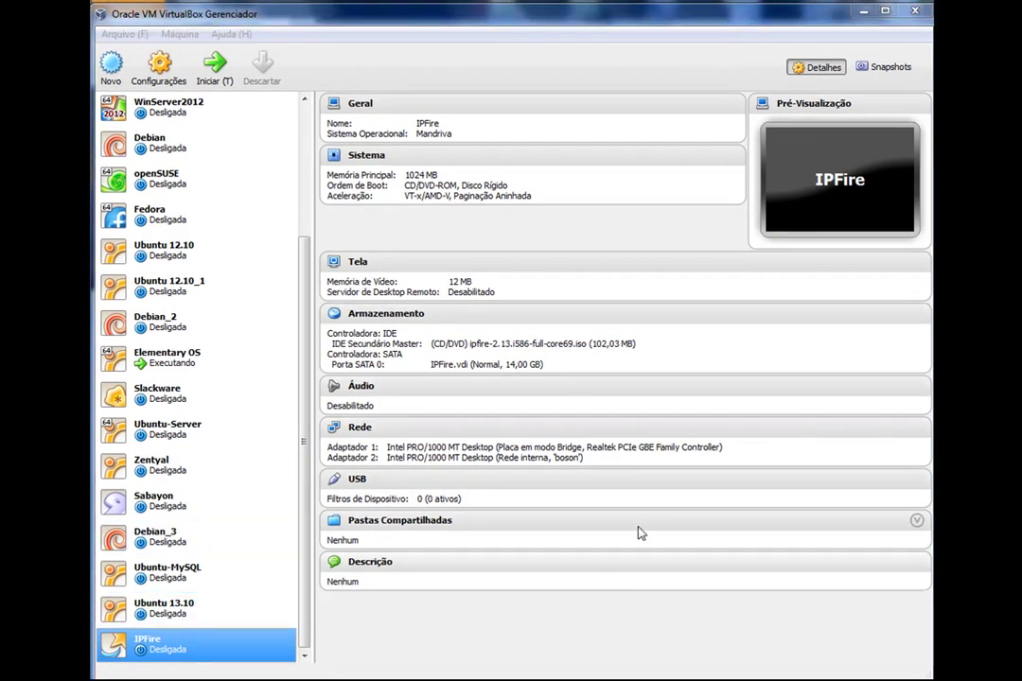
Boot the IPFire VM and select 'Install IPFire 2.13 - Core 69' in the boot menu
{"action": "left_click", "coordinate": [203, 62]}
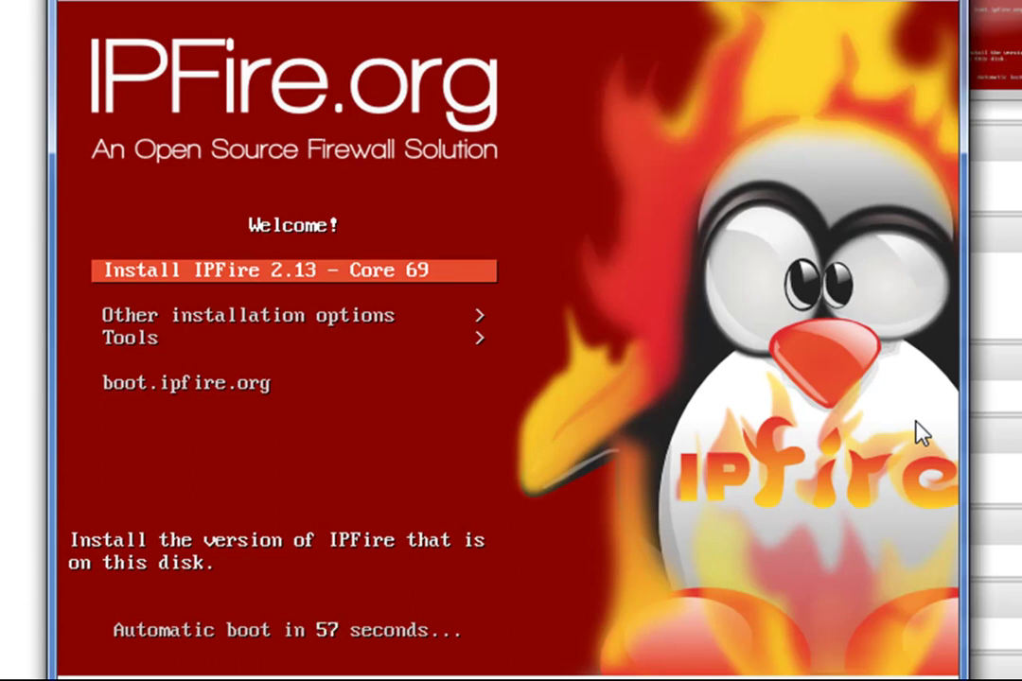
{"action": "key", "text": "Down"}
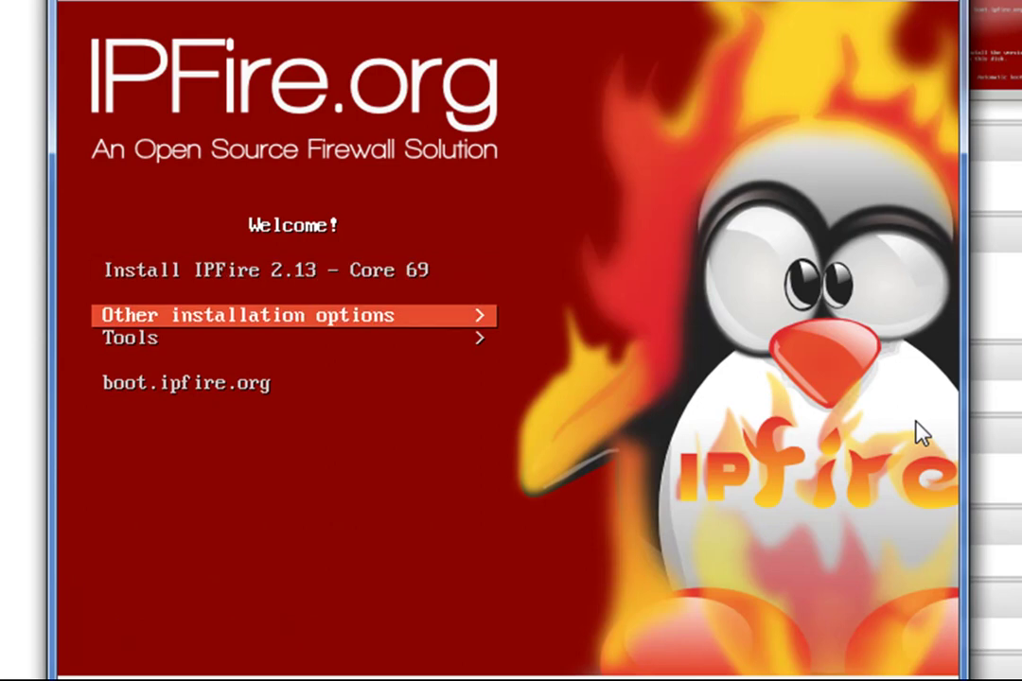
{"action": "key", "text": "Down"}
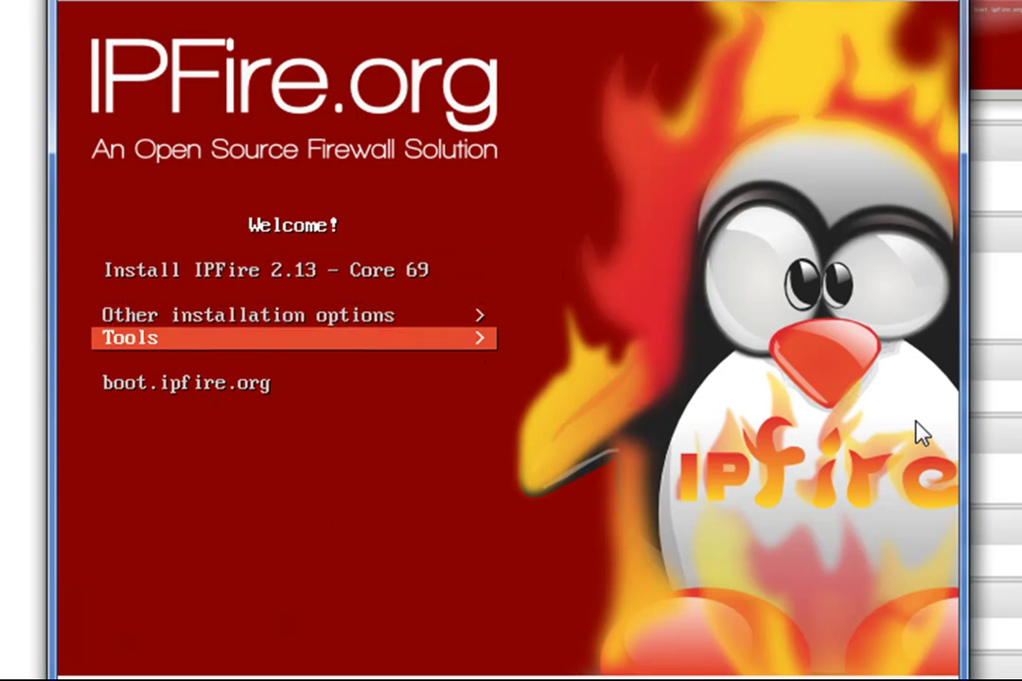
{"action": "key", "text": "Up"}
{"action": "key", "text": "Up"}
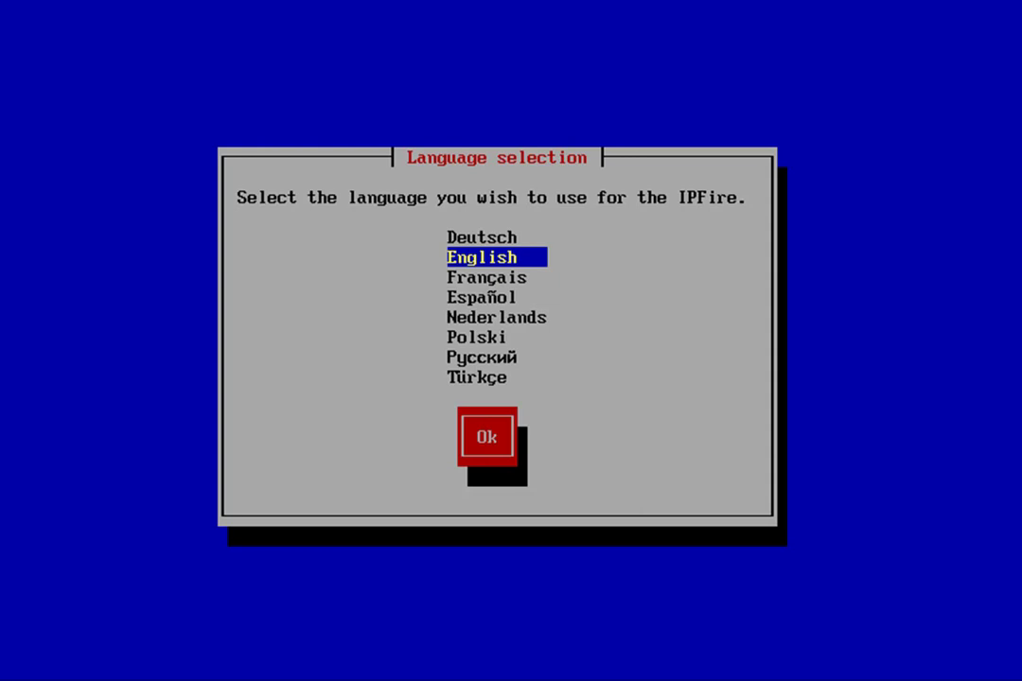
Start the installation, choose English, and dismiss the welcome message
{"action": "key", "text": "Return"}
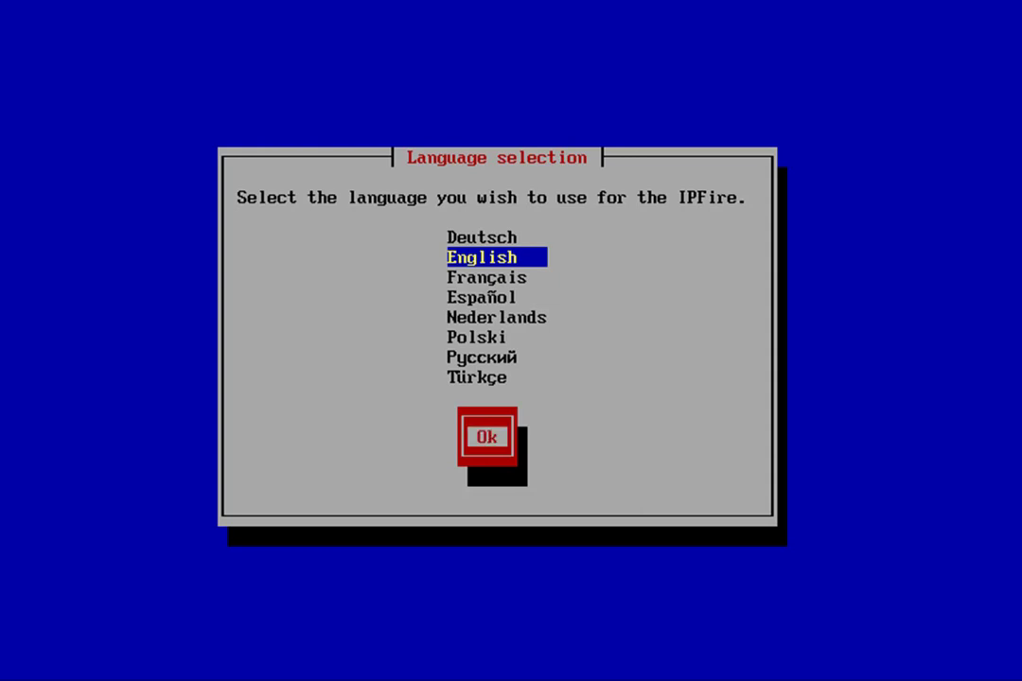
{"action": "key", "text": "Return"}
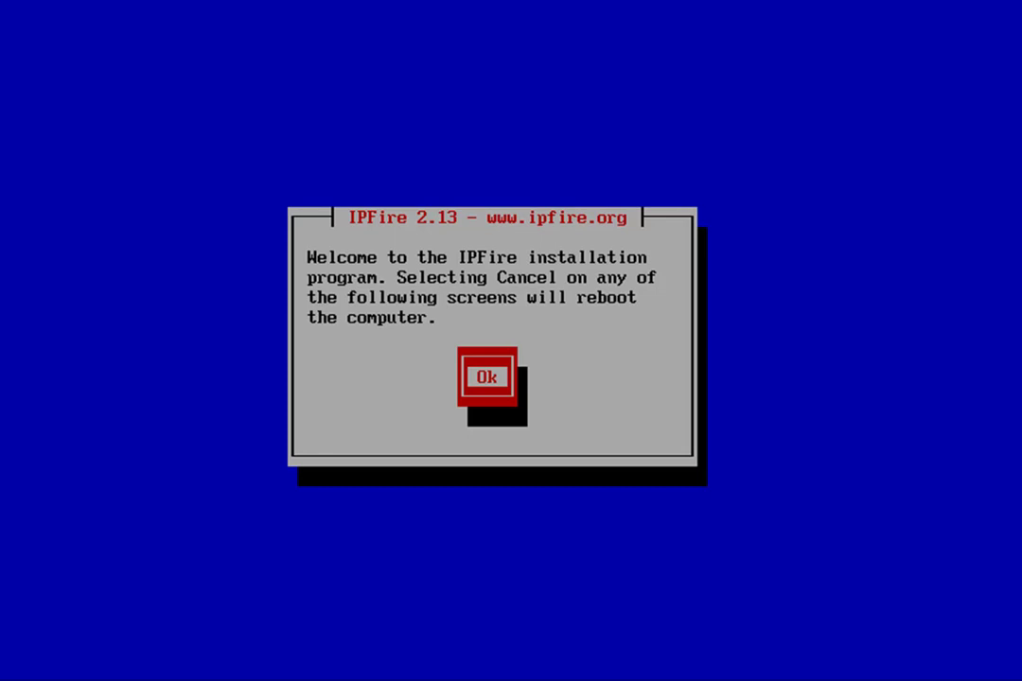
{"action": "key", "text": "Return"}
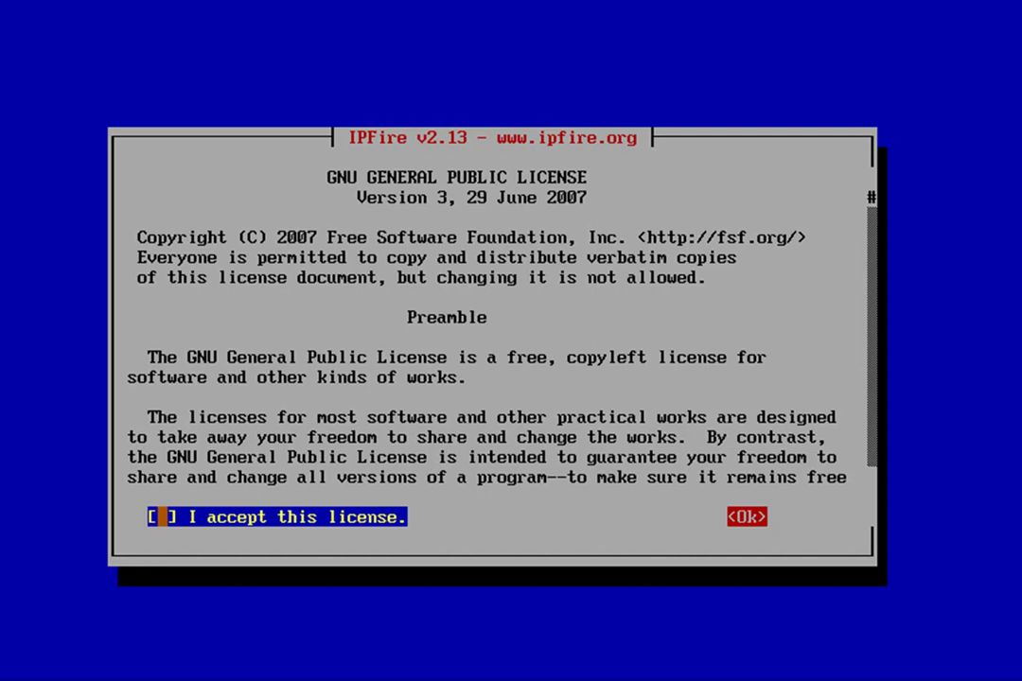
Accept the GPL license and continue
{"action": "key", "text": "space"}
{"action": "key", "text": "Tab"}
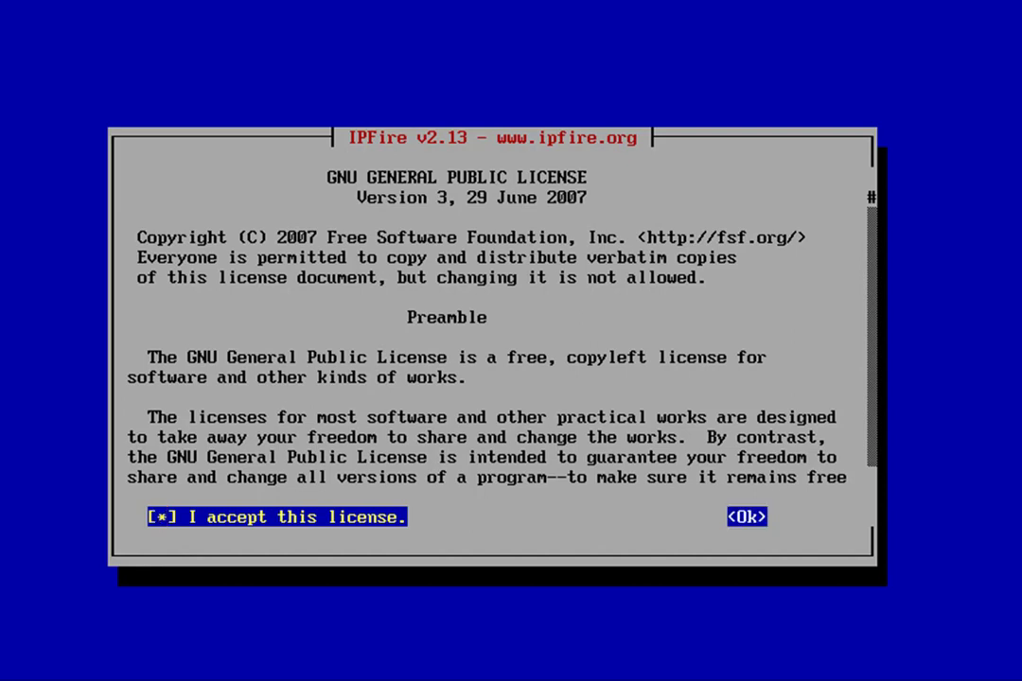
{"action": "key", "text": "Return"}
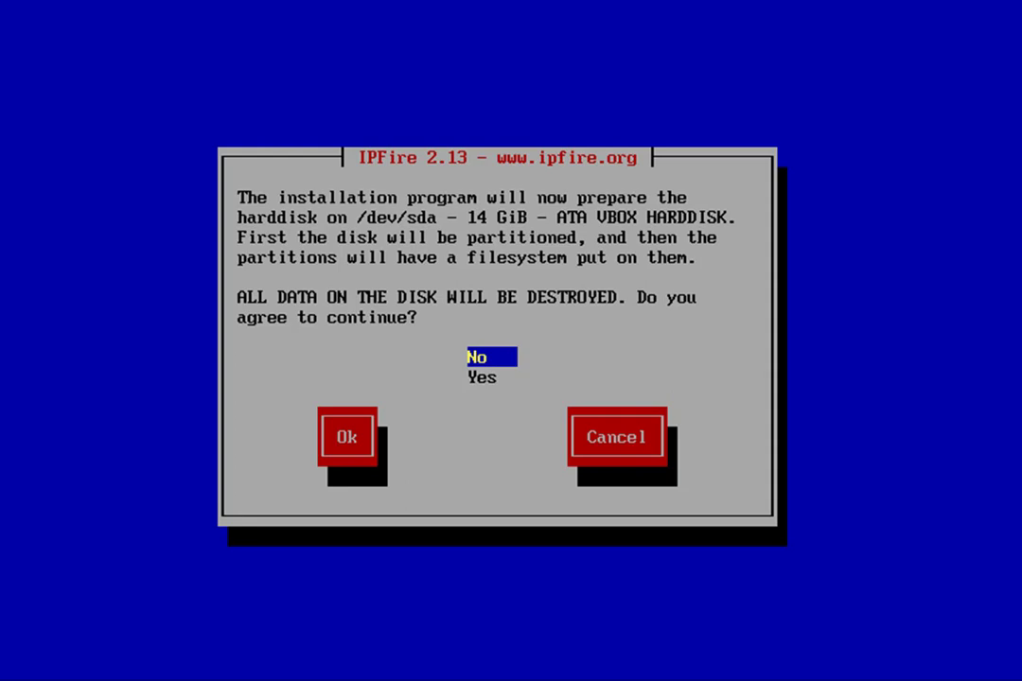
Agree to wipe the 14 GiB disk and keep Ext4 as the filesystem to begin installing
{"action": "key", "text": "Down"}
{"action": "key", "text": "Tab"}
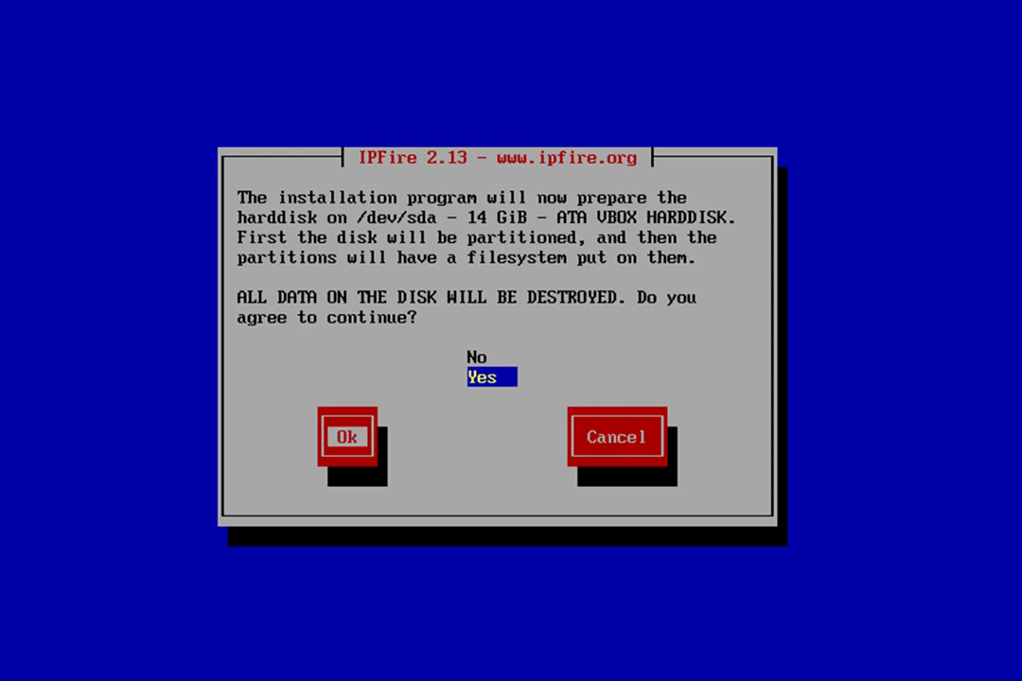
{"action": "key", "text": "Return"}
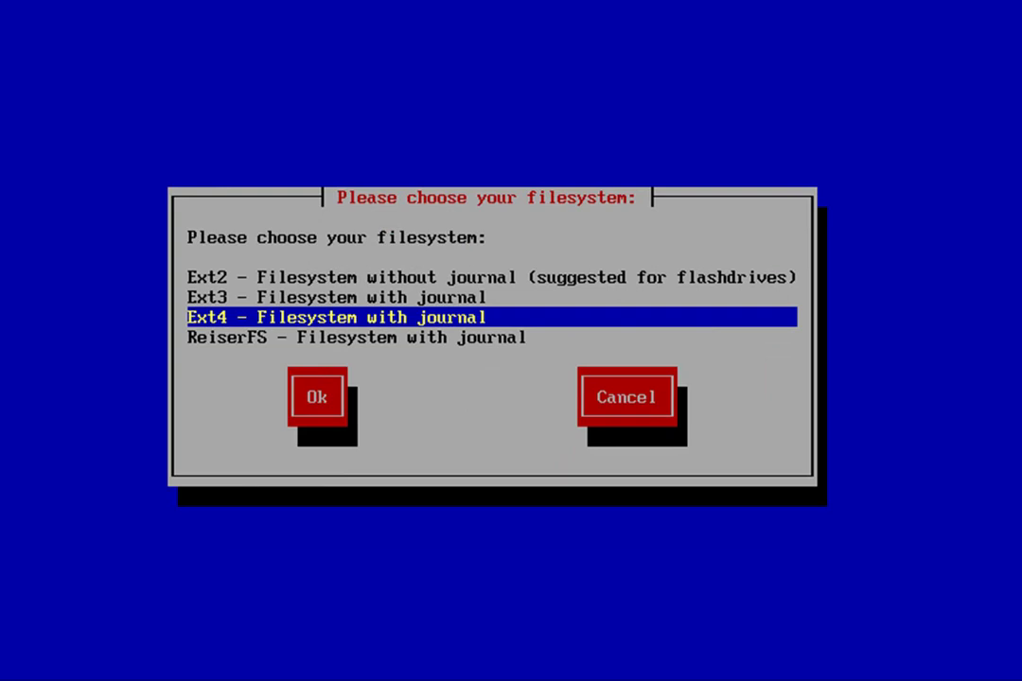
{"action": "key", "text": "Tab"}
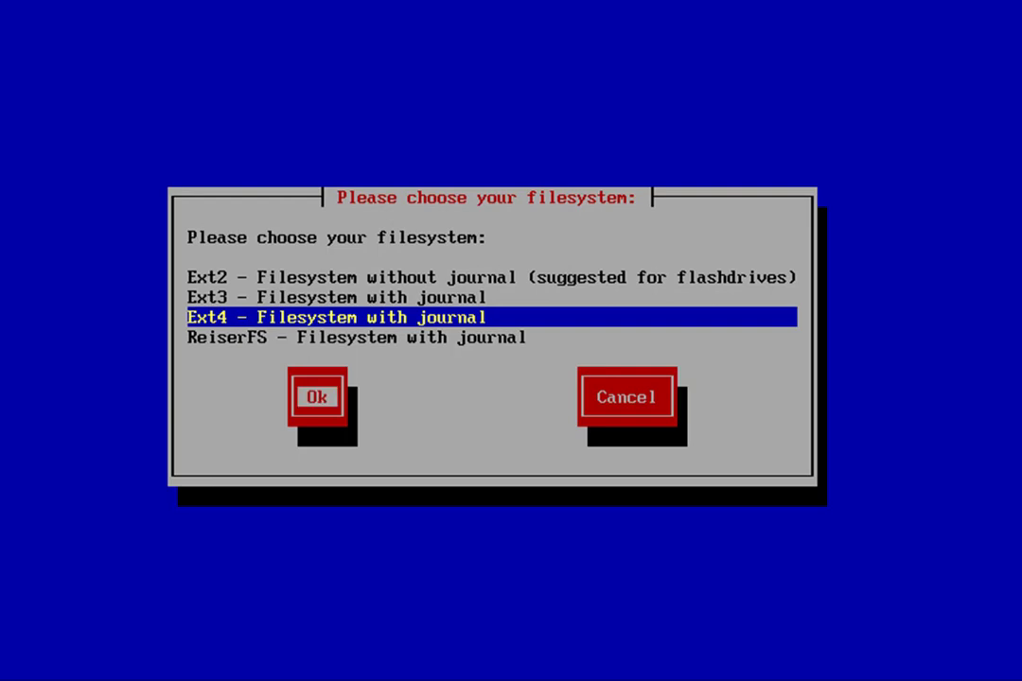
{"action": "key", "text": "Return"}
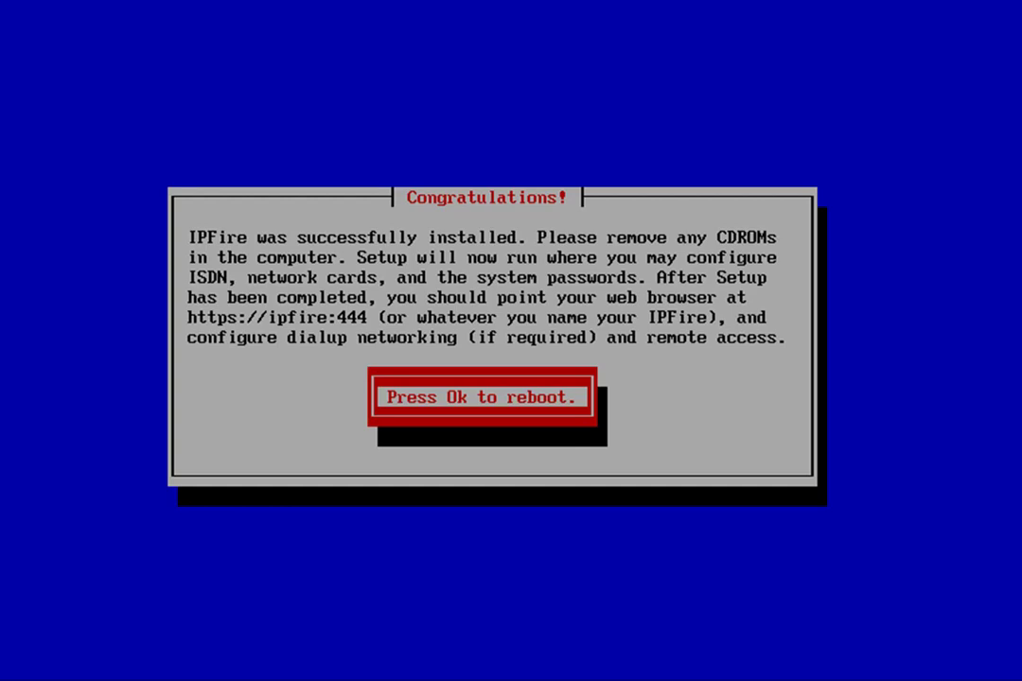
Reboot and start the plain 'IPFire' entry from the GRUB menu
{"action": "key", "text": "Return"}
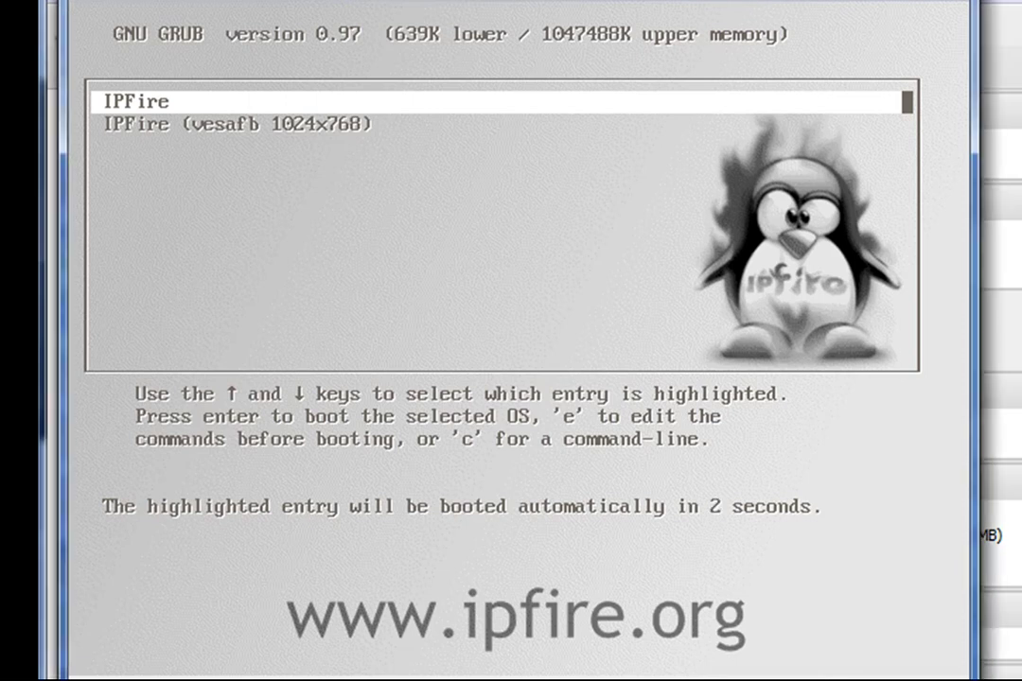
{"action": "key", "text": "Down"}
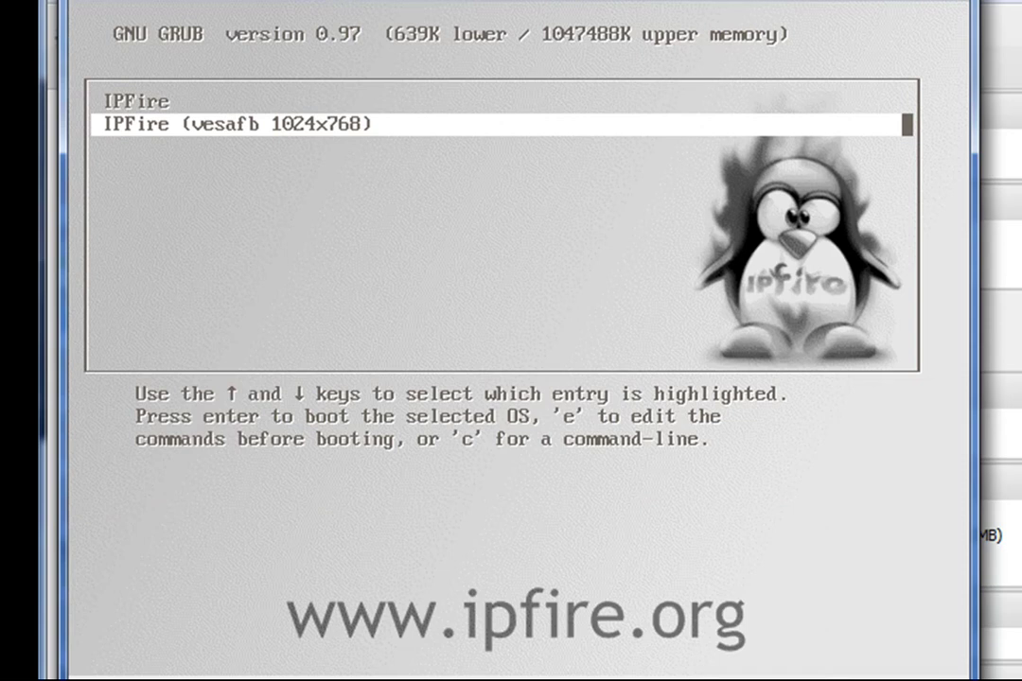
{"action": "key", "text": "Up"}
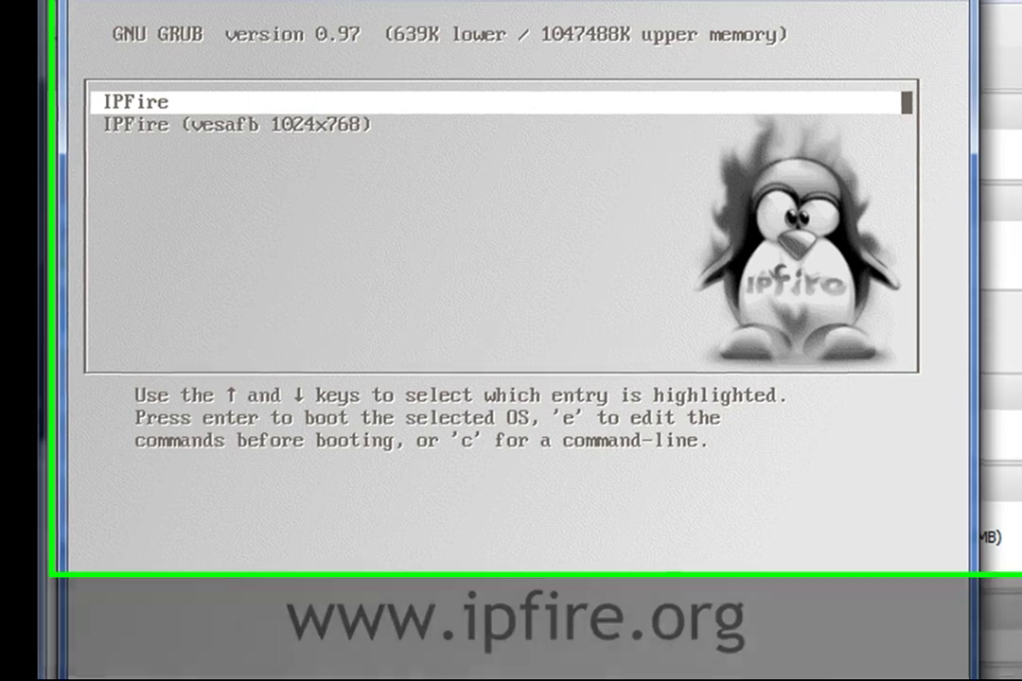
{"action": "key", "text": "Return"}
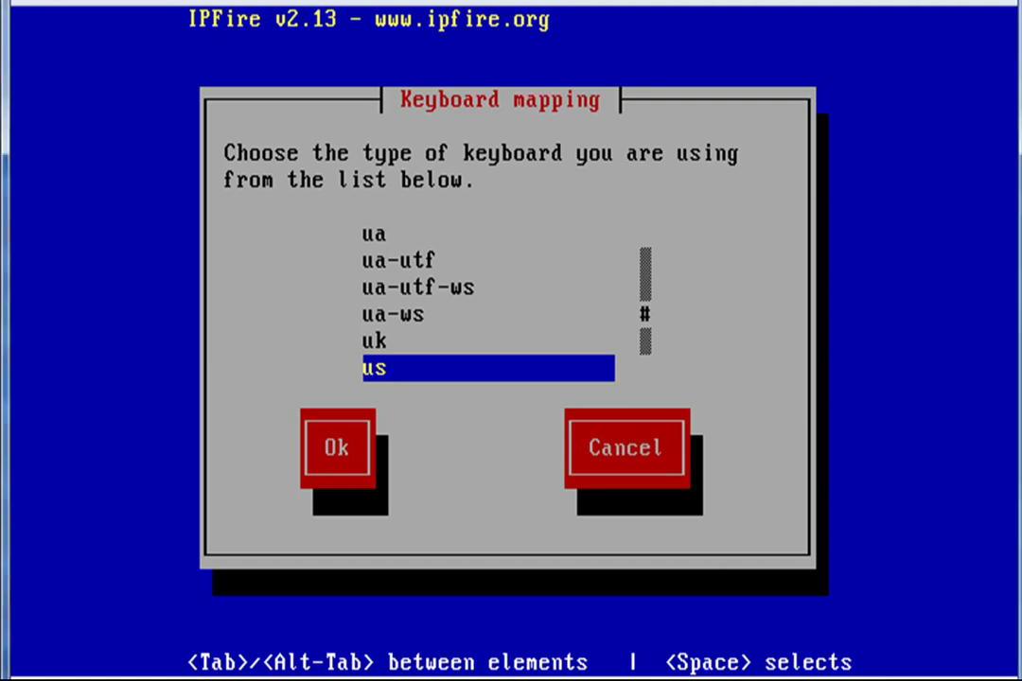
Choose br-abnt2 as the keyboard layout
{"action": "key", "text": "Up"}
{"action": "key", "text": "Up"}
{"action": "key", "text": "Up"}
{"action": "key", "text": "Up"}
{"action": "key", "text": "Up"}
{"action": "key", "text": "Up"}
{"action": "key", "text": "Up"}
{"action": "key", "text": "Up"}
{"action": "key", "text": "Up"}
{"action": "key", "text": "Up"}
{"action": "key", "text": "Up"}
{"action": "key", "text": "Up"}
{"action": "key", "text": "Up"}
{"action": "key", "text": "Up"}
{"action": "key", "text": "Up"}
{"action": "key", "text": "Up"}
{"action": "key", "text": "Up"}
{"action": "key", "text": "Up"}
{"action": "key", "text": "Up"}
{"action": "key", "text": "Up"}
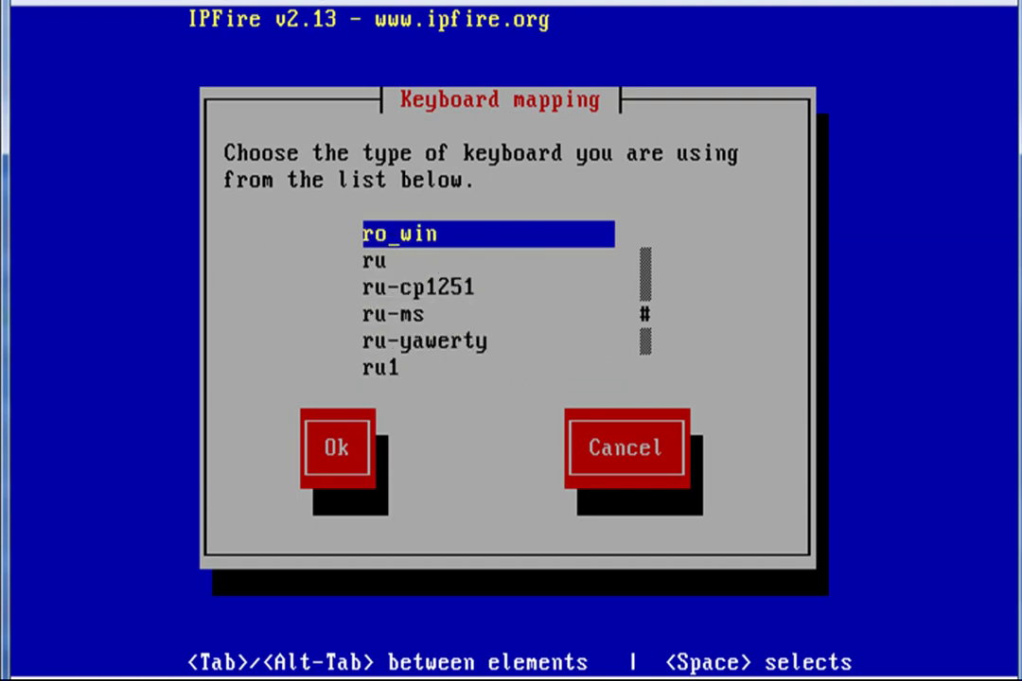
{"action": "key", "text": "Up"}
{"action": "key", "text": "Up"}
{"action": "key", "text": "Up"}
{"action": "key", "text": "Up"}
{"action": "key", "text": "Up"}
{"action": "key", "text": "Up"}
{"action": "key", "text": "Up"}
{"action": "key", "text": "Up"}
{"action": "key", "text": "Up"}
{"action": "key", "text": "Up"}
{"action": "key", "text": "Up"}
{"action": "key", "text": "Up"}
{"action": "key", "text": "Up"}
{"action": "key", "text": "Up"}
{"action": "key", "text": "Up"}
{"action": "key", "text": "Up"}
{"action": "key", "text": "Up"}
{"action": "key", "text": "Up"}
{"action": "key", "text": "Up"}
{"action": "key", "text": "Up"}
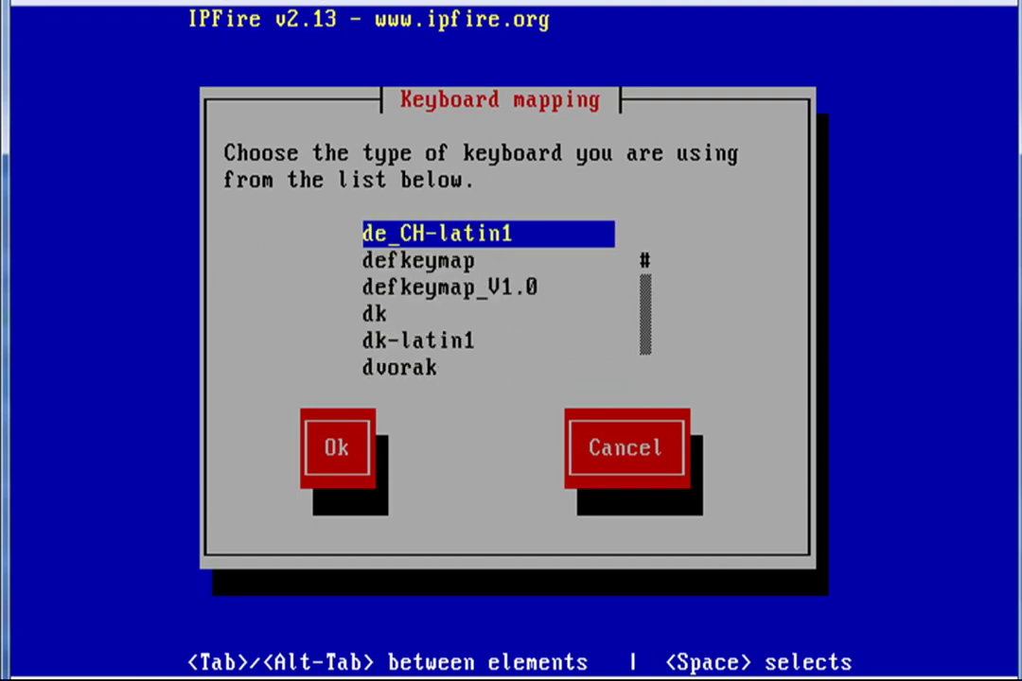
{"action": "key", "text": "Up"}
{"action": "key", "text": "Up"}
{"action": "key", "text": "Up"}
{"action": "key", "text": "Up"}
{"action": "key", "text": "Up"}
{"action": "key", "text": "Up"}
{"action": "key", "text": "Up"}
{"action": "key", "text": "Up"}
{"action": "key", "text": "Up"}
{"action": "key", "text": "Up"}
{"action": "key", "text": "Up"}
{"action": "key", "text": "Down"}
{"action": "key", "text": "Down"}
{"action": "key", "text": "Down"}
{"action": "key", "text": "Down"}
{"action": "key", "text": "Down"}
{"action": "key", "text": "Down"}
{"action": "key", "text": "Down"}
{"action": "key", "text": "Down"}
{"action": "key", "text": "Down"}
{"action": "key", "text": "Down"}
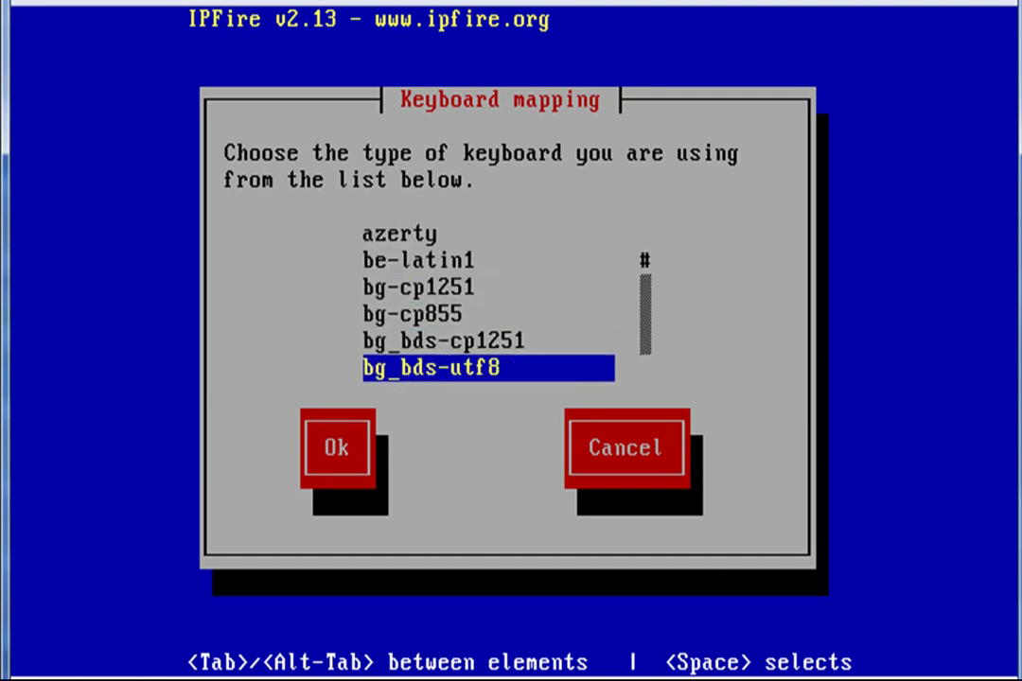
{"action": "key", "text": "Down"}
{"action": "key", "text": "Up"}
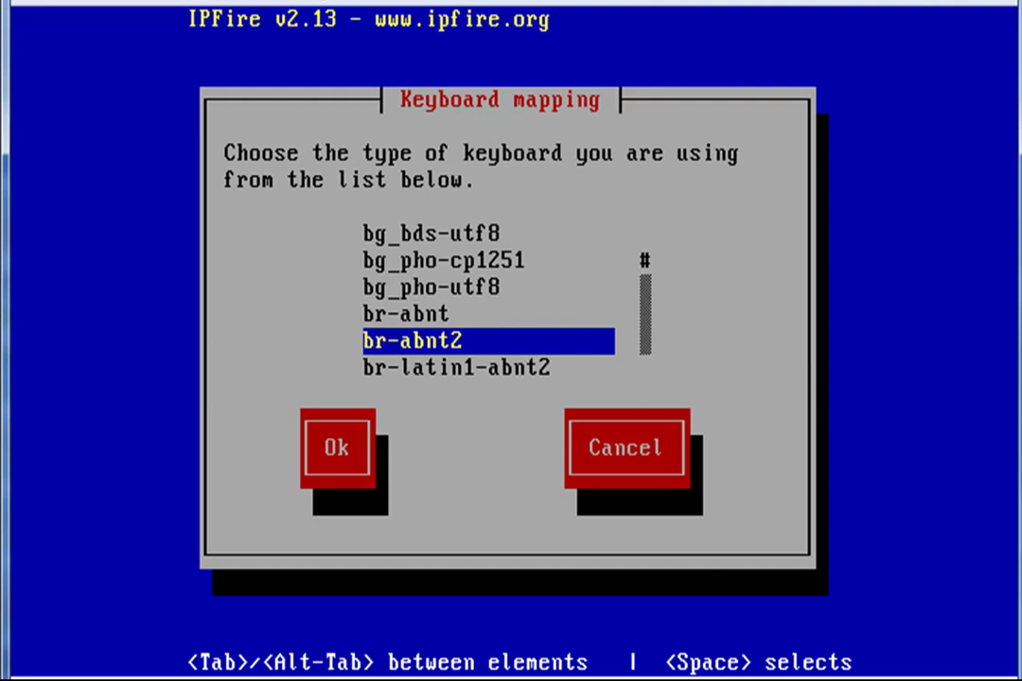
{"action": "key", "text": "Tab"}
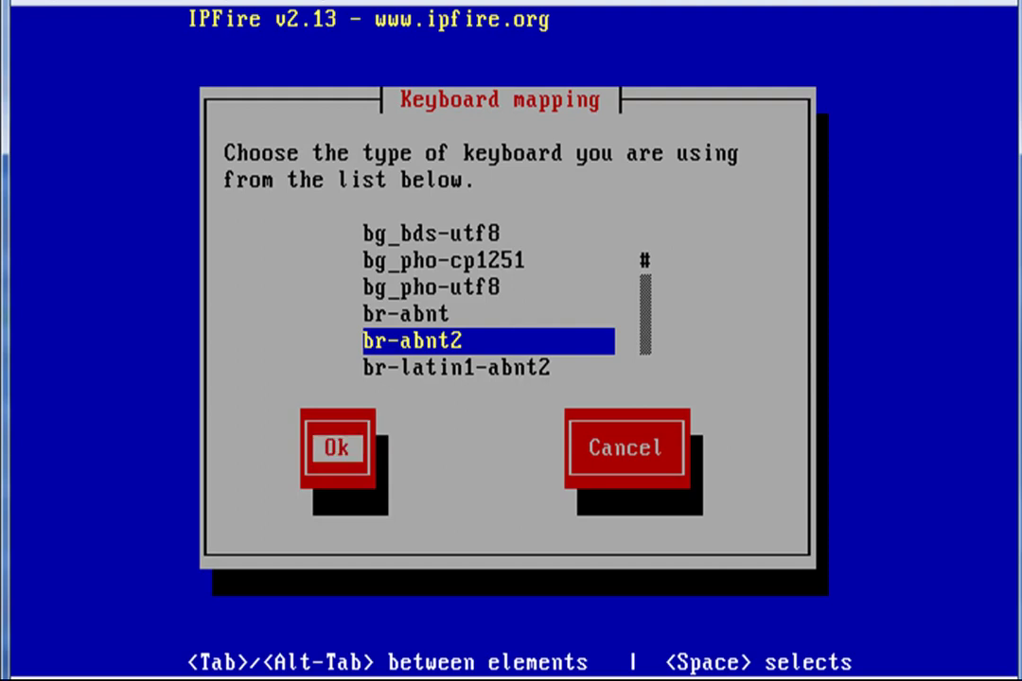
{"action": "key", "text": "Return"}
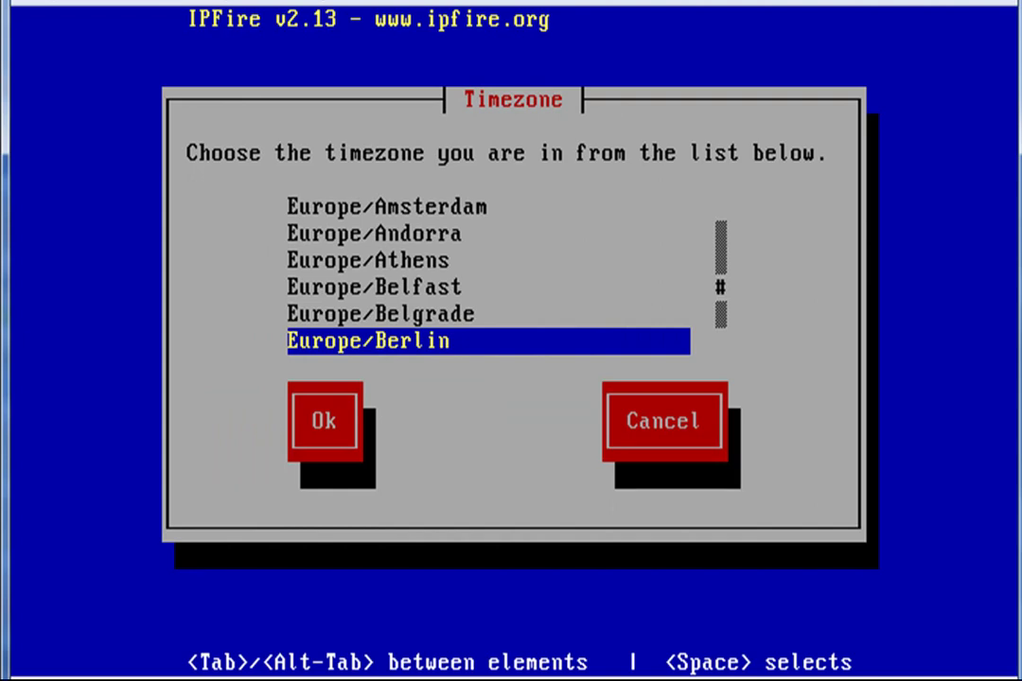
Choose America/Sao_Paulo as the timezone
{"action": "key", "text": "Up"}
{"action": "key", "text": "Up"}
{"action": "key", "text": "Up"}
{"action": "key", "text": "Up"}
{"action": "key", "text": "Up"}
{"action": "key", "text": "Up"}
{"action": "key", "text": "Up"}
{"action": "key", "text": "Up"}
{"action": "key", "text": "Up"}
{"action": "key", "text": "Up"}
{"action": "key", "text": "Up"}
{"action": "key", "text": "Up"}
{"action": "key", "text": "Up"}
{"action": "key", "text": "Up"}
{"action": "key", "text": "Up"}
{"action": "key", "text": "Up"}
{"action": "key", "text": "Up"}
{"action": "key", "text": "Up"}
{"action": "key", "text": "Up"}
{"action": "key", "text": "Up"}
{"action": "key", "text": "Up"}
{"action": "key", "text": "Up"}
{"action": "key", "text": "Up"}
{"action": "key", "text": "Up"}
{"action": "key", "text": "Up"}
{"action": "key", "text": "Up"}
{"action": "key", "text": "Up"}
{"action": "key", "text": "Up"}
{"action": "key", "text": "Up"}
{"action": "key", "text": "Up"}
{"action": "key", "text": "Up"}
{"action": "key", "text": "Up"}
{"action": "key", "text": "Up"}
{"action": "key", "text": "Up"}
{"action": "key", "text": "Up"}
{"action": "key", "text": "Up"}
{"action": "key", "text": "Up"}
{"action": "key", "text": "Up"}
{"action": "key", "text": "Up"}
{"action": "key", "text": "Up"}
{"action": "key", "text": "Up"}
{"action": "key", "text": "Up"}
{"action": "key", "text": "Up"}
{"action": "key", "text": "Up"}
{"action": "key", "text": "Up"}
{"action": "key", "text": "Up"}
{"action": "key", "text": "Up"}
{"action": "key", "text": "Up"}
{"action": "key", "text": "Up"}
{"action": "key", "text": "Up"}
{"action": "key", "text": "Up"}
{"action": "key", "text": "Up"}
{"action": "key", "text": "Up"}
{"action": "key", "text": "Up"}
{"action": "key", "text": "Up"}
{"action": "key", "text": "Up"}
{"action": "key", "text": "Up"}
{"action": "key", "text": "Up"}
{"action": "key", "text": "Up"}
{"action": "key", "text": "Up"}
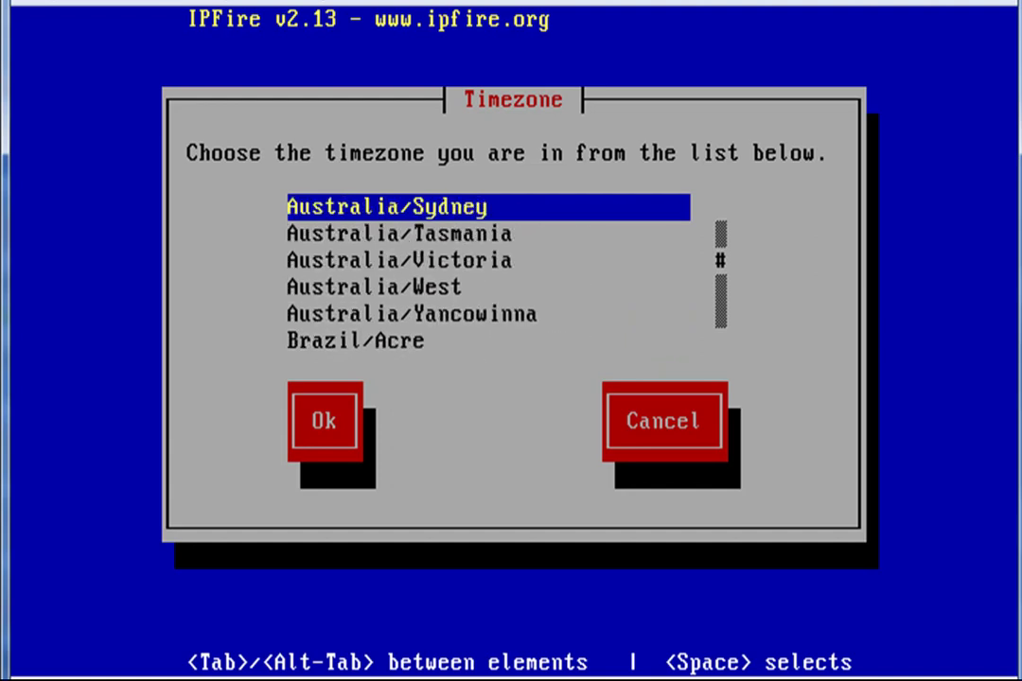
{"action": "key", "text": "Up"}
{"action": "key", "text": "Up"}
{"action": "key", "text": "Up"}
{"action": "key", "text": "Up"}
{"action": "key", "text": "Up"}
{"action": "key", "text": "Up"}
{"action": "key", "text": "Up"}
{"action": "key", "text": "Up"}
{"action": "key", "text": "Up"}
{"action": "key", "text": "Up"}
{"action": "key", "text": "Up"}
{"action": "key", "text": "Up"}
{"action": "key", "text": "Up"}
{"action": "key", "text": "Up"}
{"action": "key", "text": "Up"}
{"action": "key", "text": "Up"}
{"action": "key", "text": "Up"}
{"action": "key", "text": "Up"}
{"action": "key", "text": "Up"}
{"action": "key", "text": "Up"}
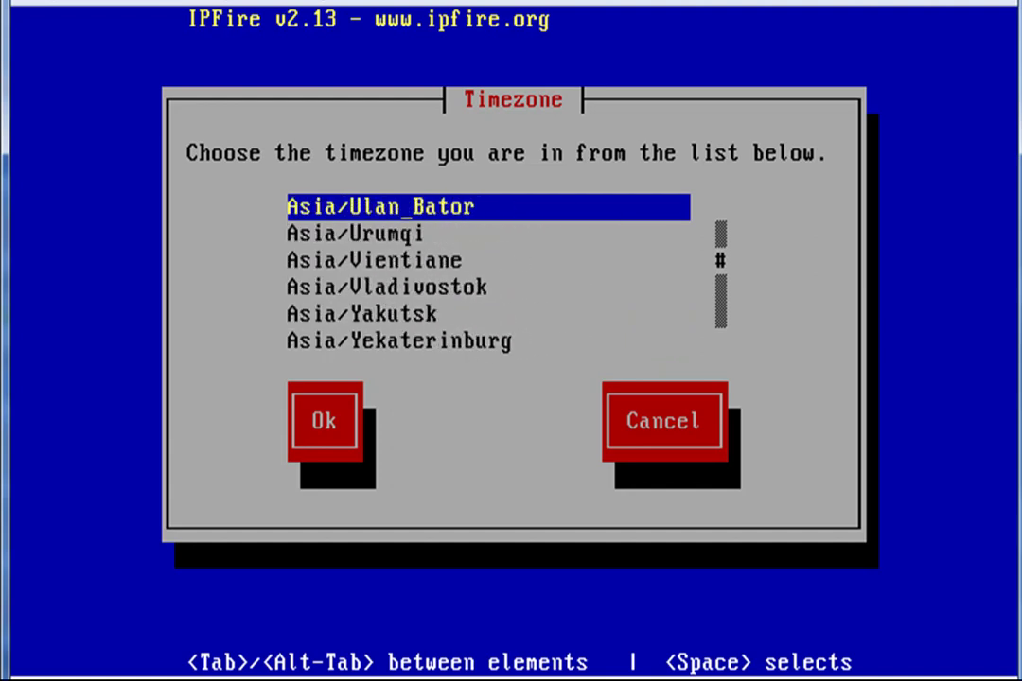
{"action": "key", "text": "Up"}
{"action": "key", "text": "Up"}
{"action": "key", "text": "Up"}
{"action": "key", "text": "Up"}
{"action": "key", "text": "Up"}
{"action": "key", "text": "Up"}
{"action": "key", "text": "Up"}
{"action": "key", "text": "Up"}
{"action": "key", "text": "Up"}
{"action": "key", "text": "Up"}
{"action": "key", "text": "Up"}
{"action": "key", "text": "Up"}
{"action": "key", "text": "Up"}
{"action": "key", "text": "Up"}
{"action": "key", "text": "Up"}
{"action": "key", "text": "Up"}
{"action": "key", "text": "Up"}
{"action": "key", "text": "Up"}
{"action": "key", "text": "Up"}
{"action": "key", "text": "Up"}
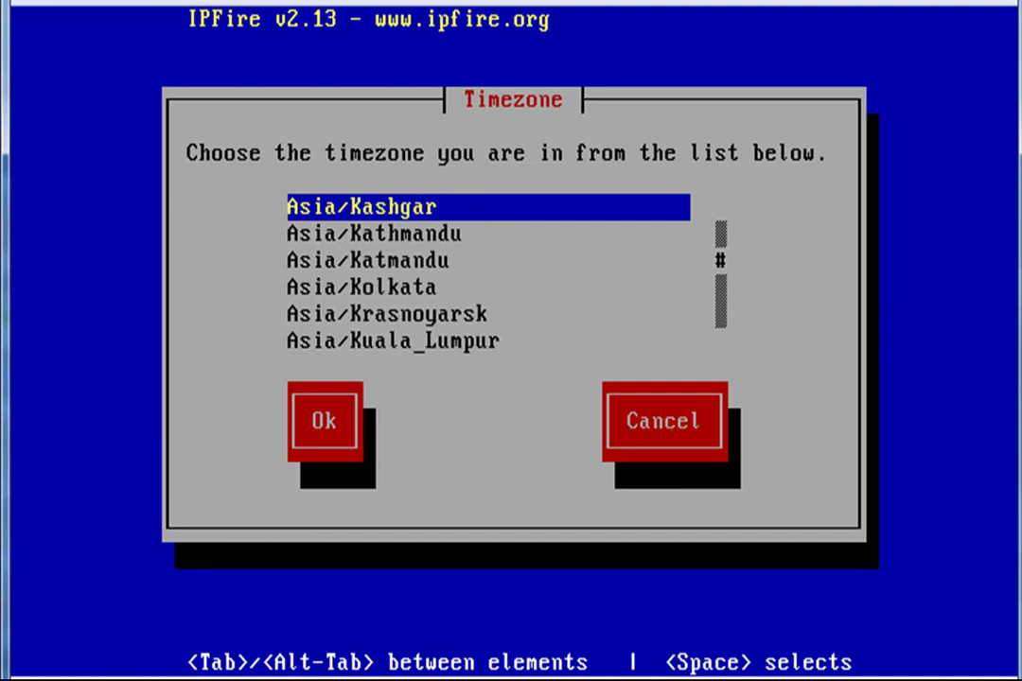
{"action": "key", "text": "Up"}
{"action": "key", "text": "Up"}
{"action": "key", "text": "Up"}
{"action": "key", "text": "Up"}
{"action": "key", "text": "Up"}
{"action": "key", "text": "Up"}
{"action": "key", "text": "Up"}
{"action": "key", "text": "Up"}
{"action": "key", "text": "Up"}
{"action": "key", "text": "Up"}
{"action": "key", "text": "Up"}
{"action": "key", "text": "Up"}
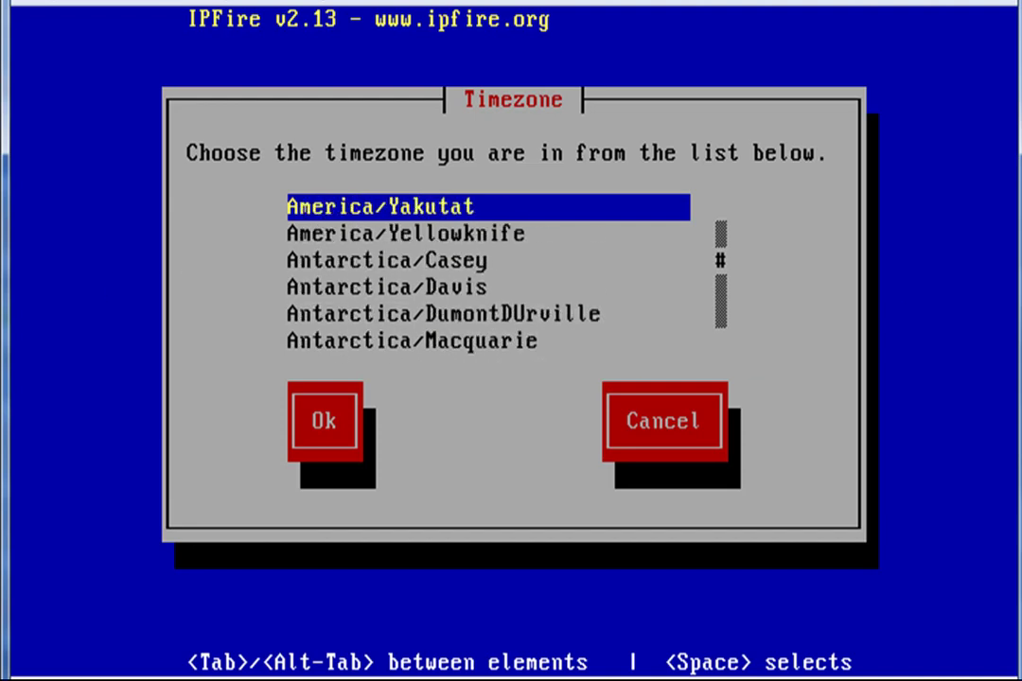
{"action": "key", "text": "Up"}
{"action": "key", "text": "Up"}
{"action": "key", "text": "Up"}
{"action": "key", "text": "Up"}
{"action": "key", "text": "Up"}
{"action": "key", "text": "Up"}
{"action": "key", "text": "Up"}
{"action": "key", "text": "Up"}
{"action": "key", "text": "Up"}
{"action": "key", "text": "Up"}
{"action": "key", "text": "Up"}
{"action": "key", "text": "Up"}
{"action": "key", "text": "Up"}
{"action": "key", "text": "Up"}
{"action": "key", "text": "Up"}
{"action": "key", "text": "Up"}
{"action": "key", "text": "Up"}
{"action": "key", "text": "Up"}
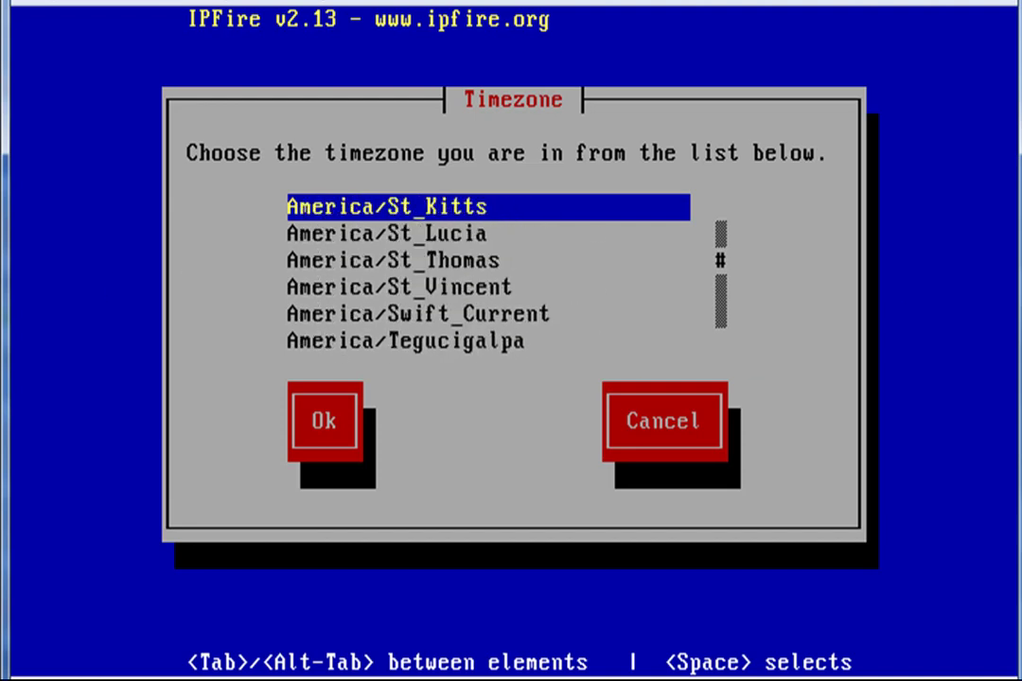
{"action": "key", "text": "Up"}
{"action": "key", "text": "Up"}
{"action": "key", "text": "Up"}
{"action": "key", "text": "Up"}
{"action": "key", "text": "Up"}
{"action": "key", "text": "Down"}
{"action": "key", "text": "Down"}
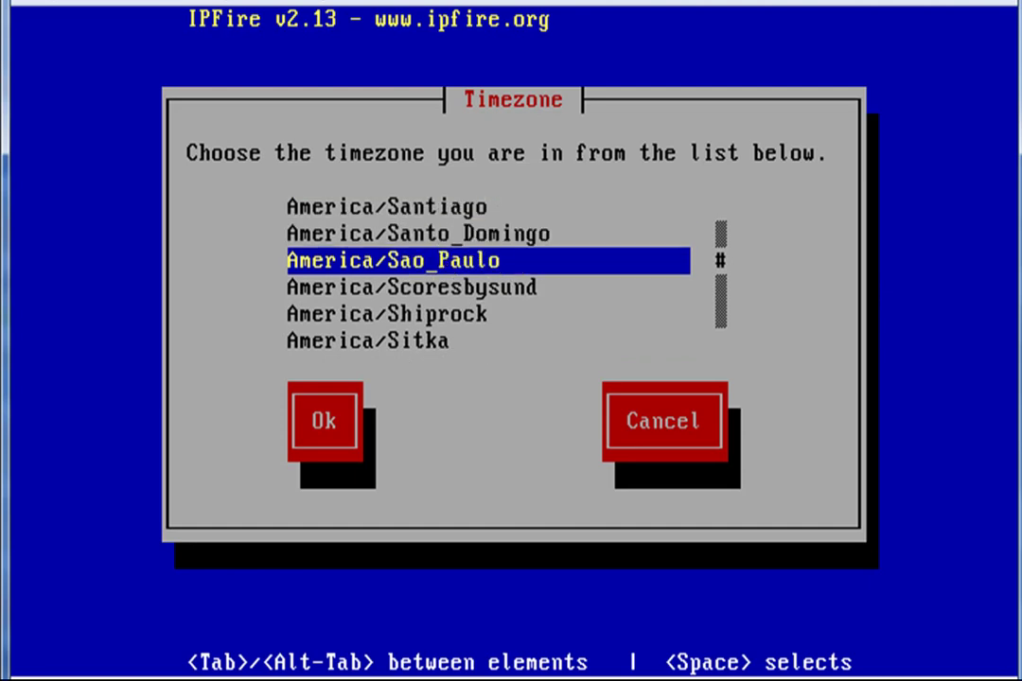
{"action": "key", "text": "Tab"}
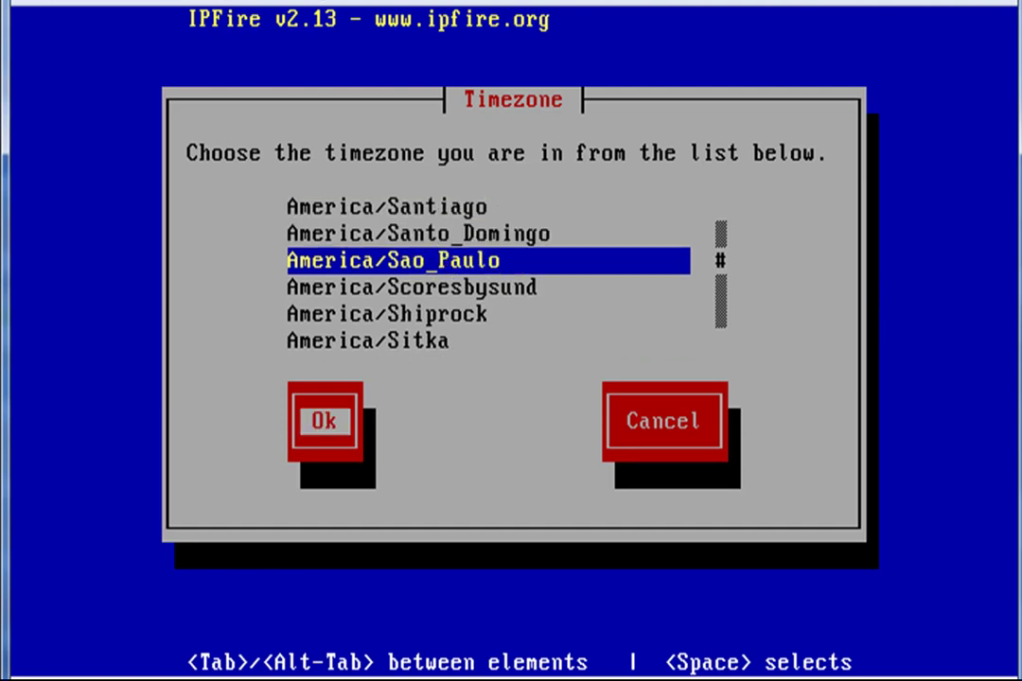
{"action": "key", "text": "Return"}
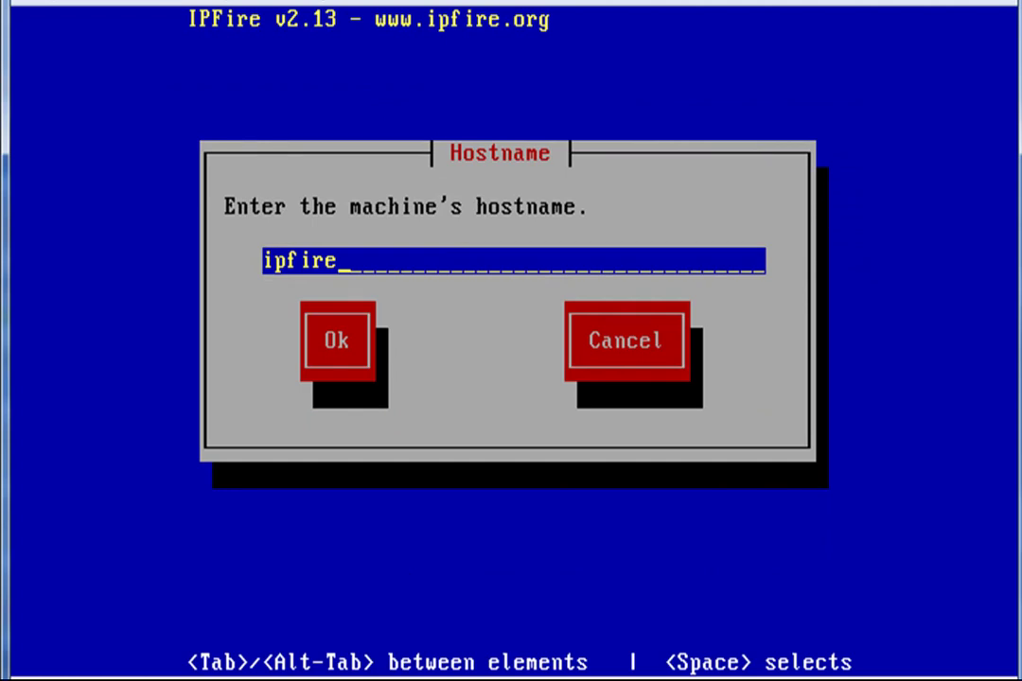
Keep the default hostname 'ipfire' and domain name 'localdomain'
{"action": "key", "text": "Tab"}
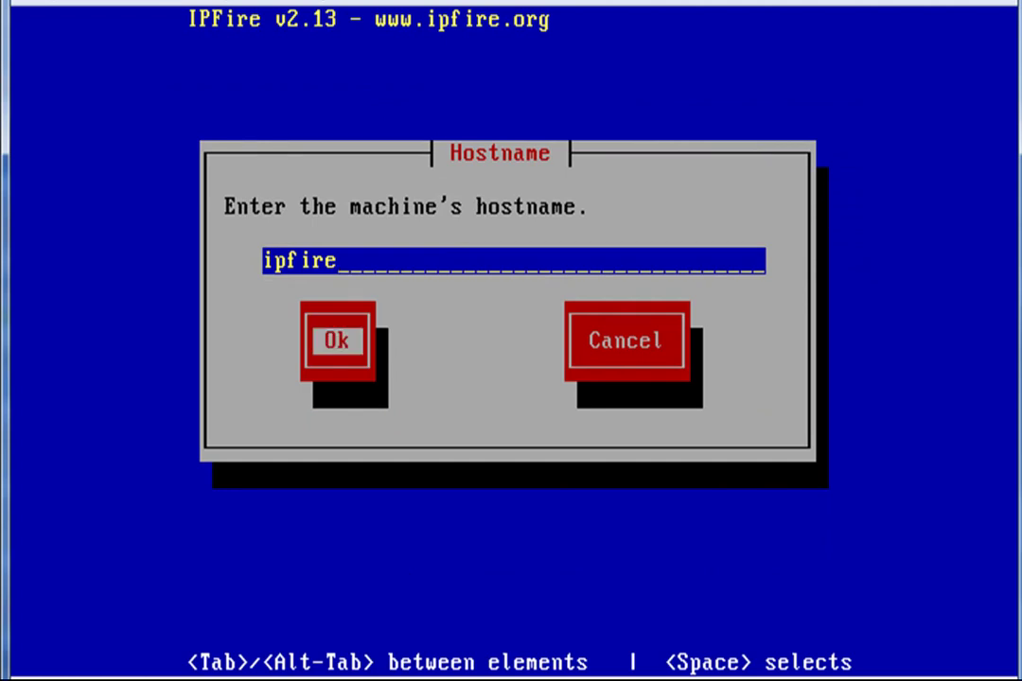
{"action": "key", "text": "Return"}
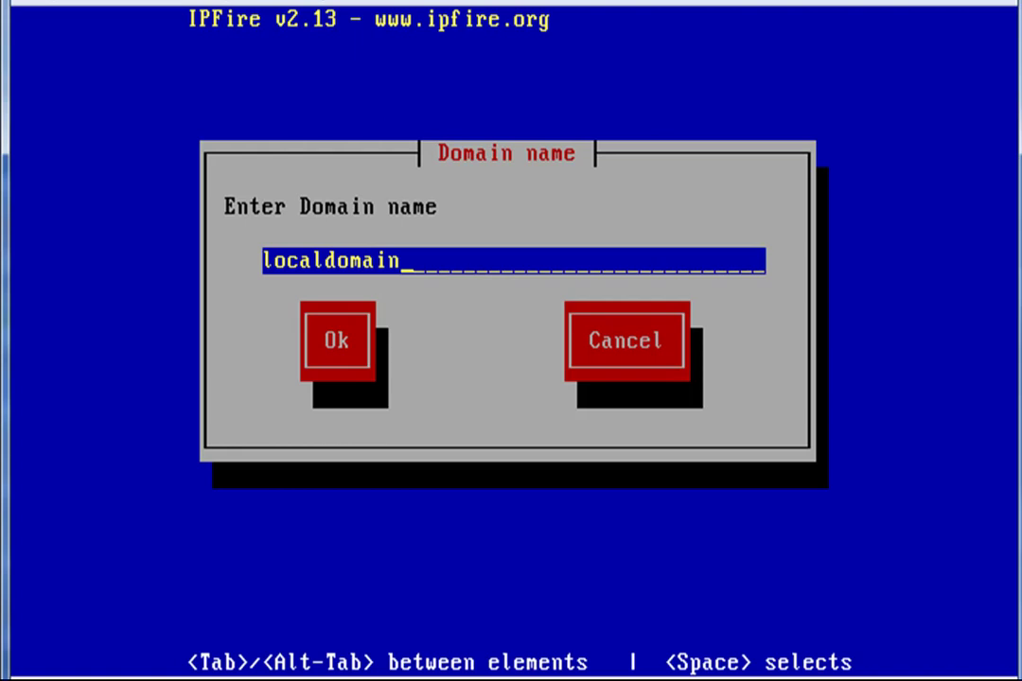
{"action": "key", "text": "Tab"}
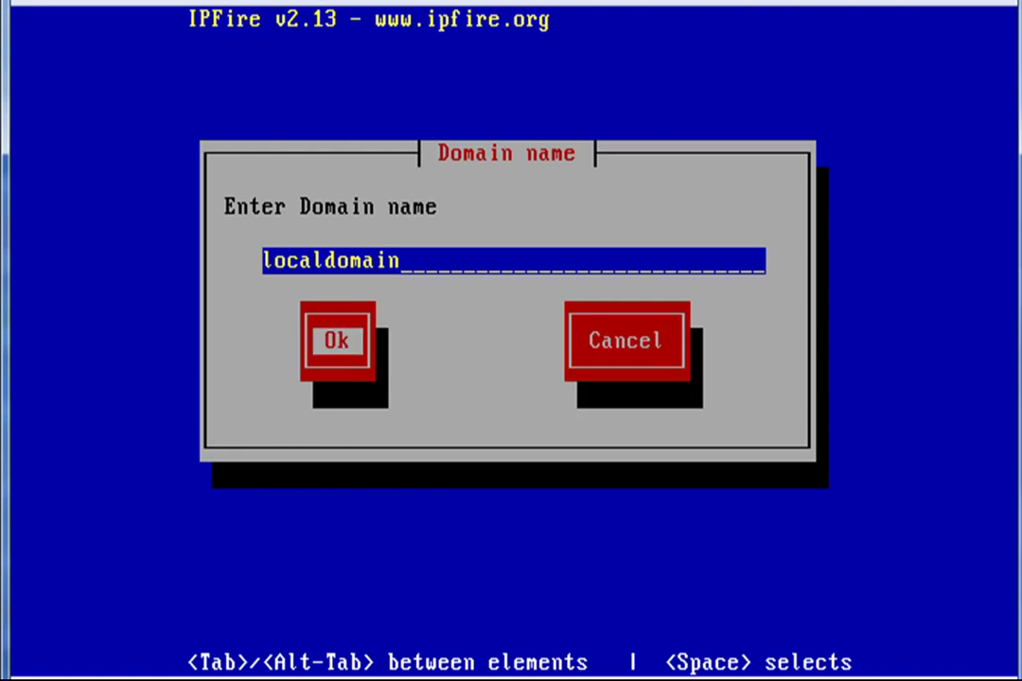
{"action": "key", "text": "Return"}
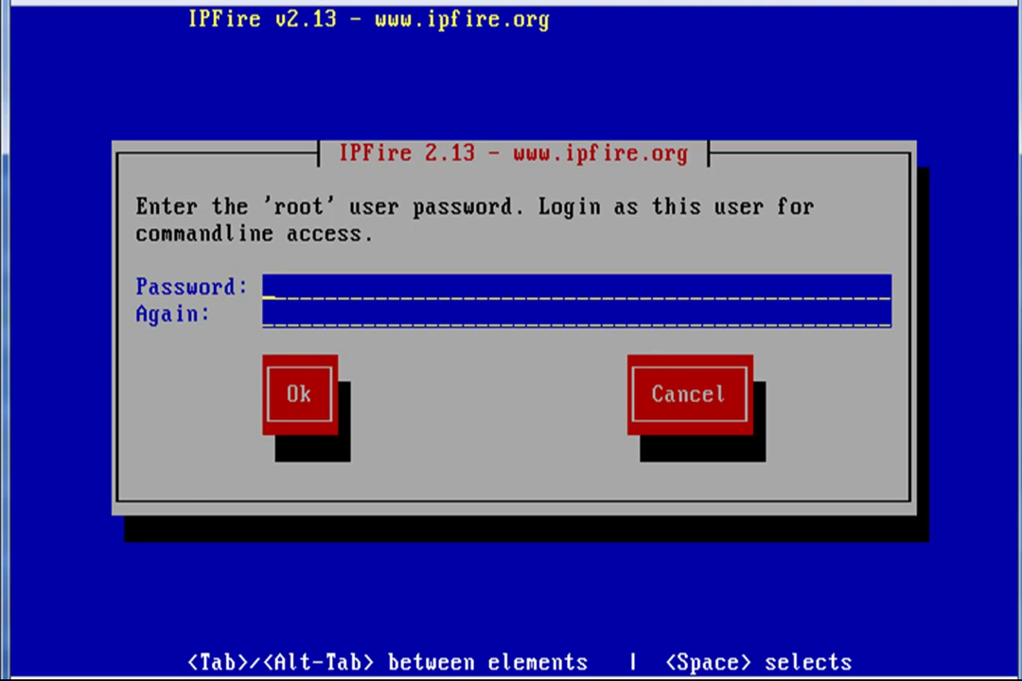
Enter and confirm the root password, then the admin password
{"action": "key", "text": "Tab"}
{"action": "key", "text": "Tab"}
{"action": "key", "text": "Return"}
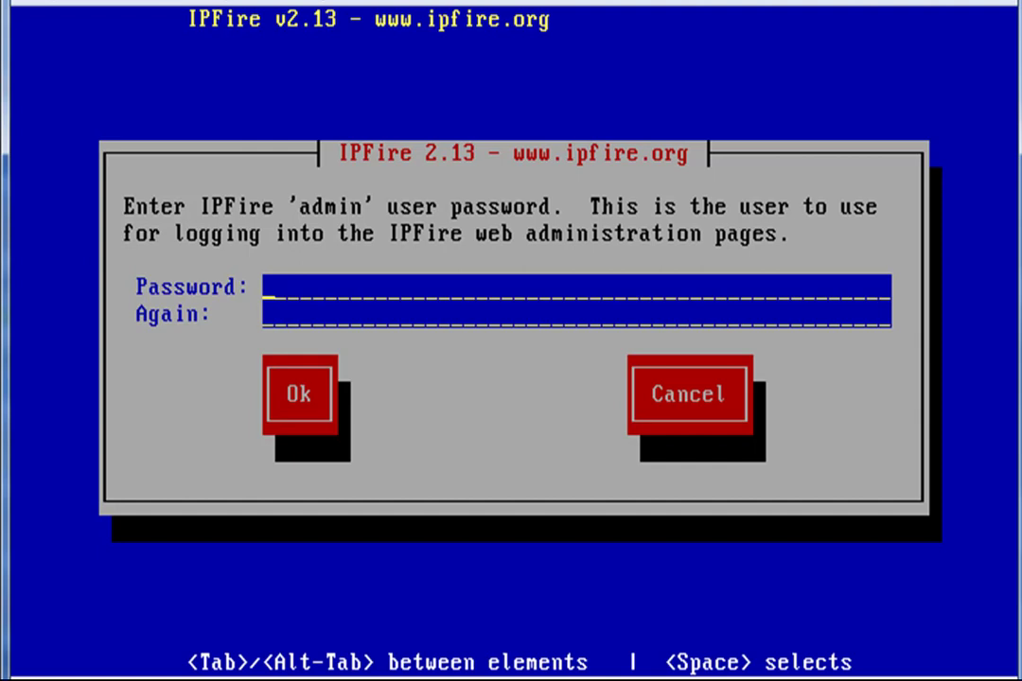
{"action": "key", "text": "Tab"}
{"action": "key", "text": "Tab"}
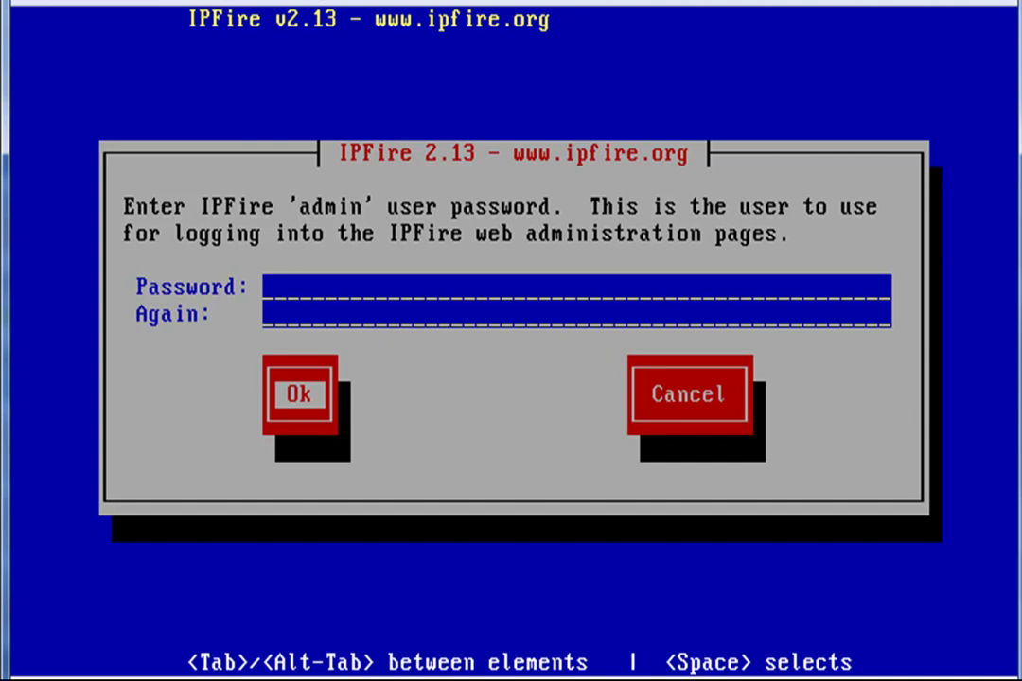
{"action": "key", "text": "Return"}
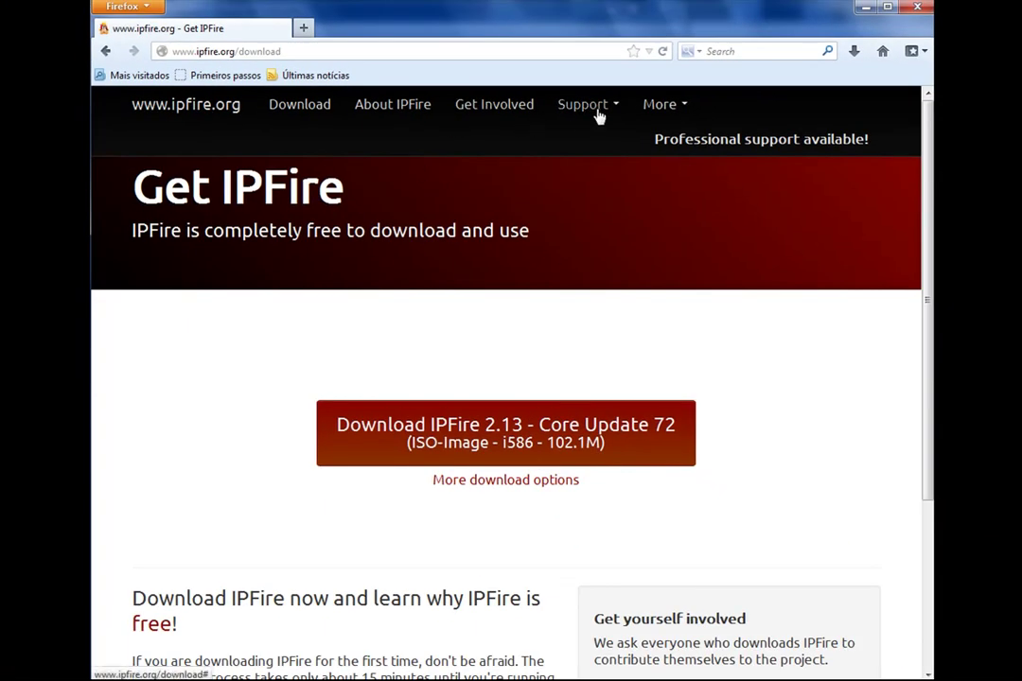
Open the English IPFire wiki's installation guide and scroll to the Red/Green/Orange/Blue network zone table
{"action": "left_click", "coordinate": [595, 112]}
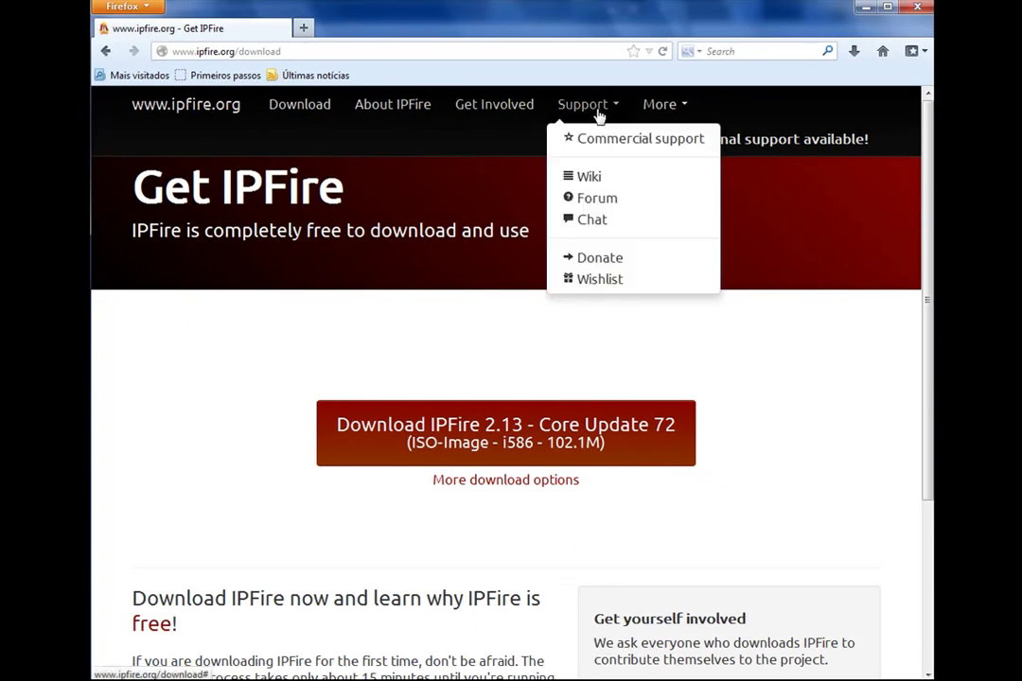
{"action": "left_click", "coordinate": [613, 181]}
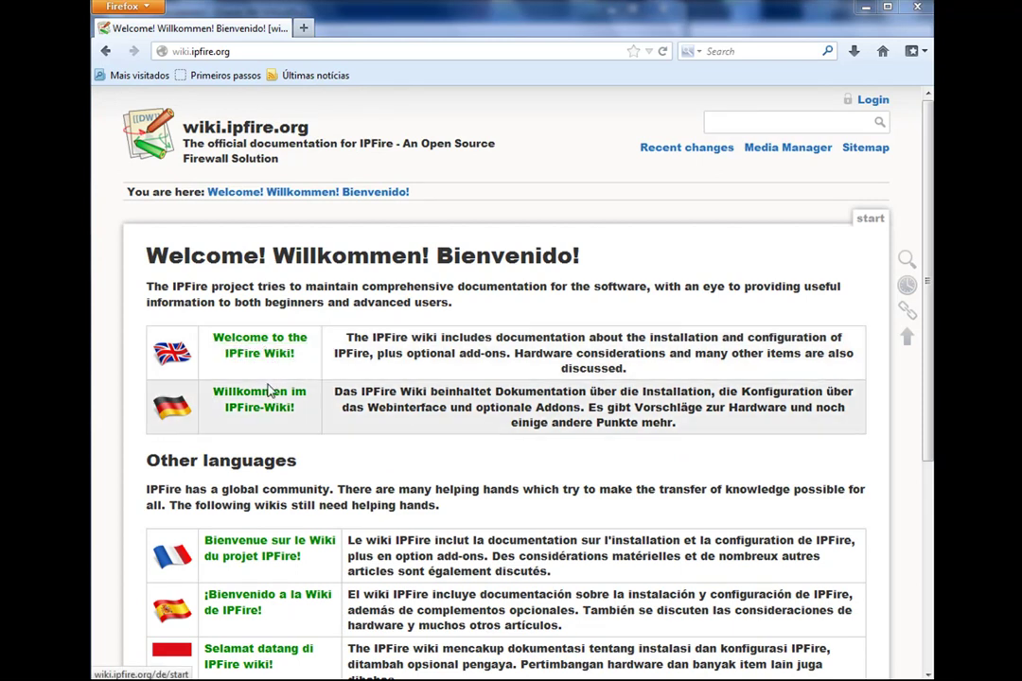
{"action": "left_click", "coordinate": [272, 353]}
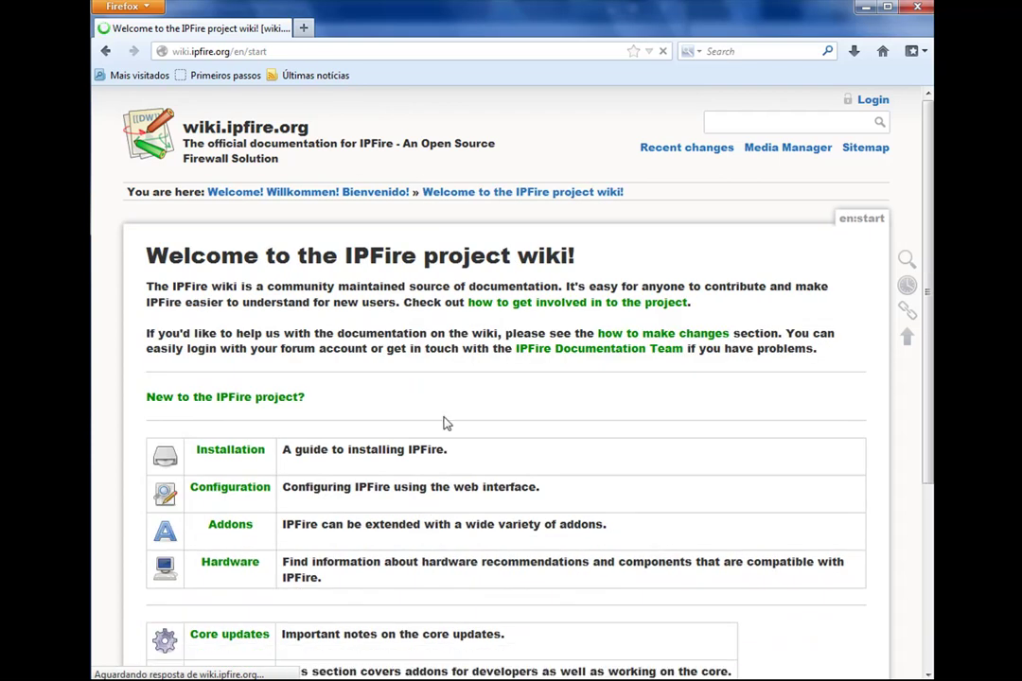
{"action": "left_click", "coordinate": [230, 452]}
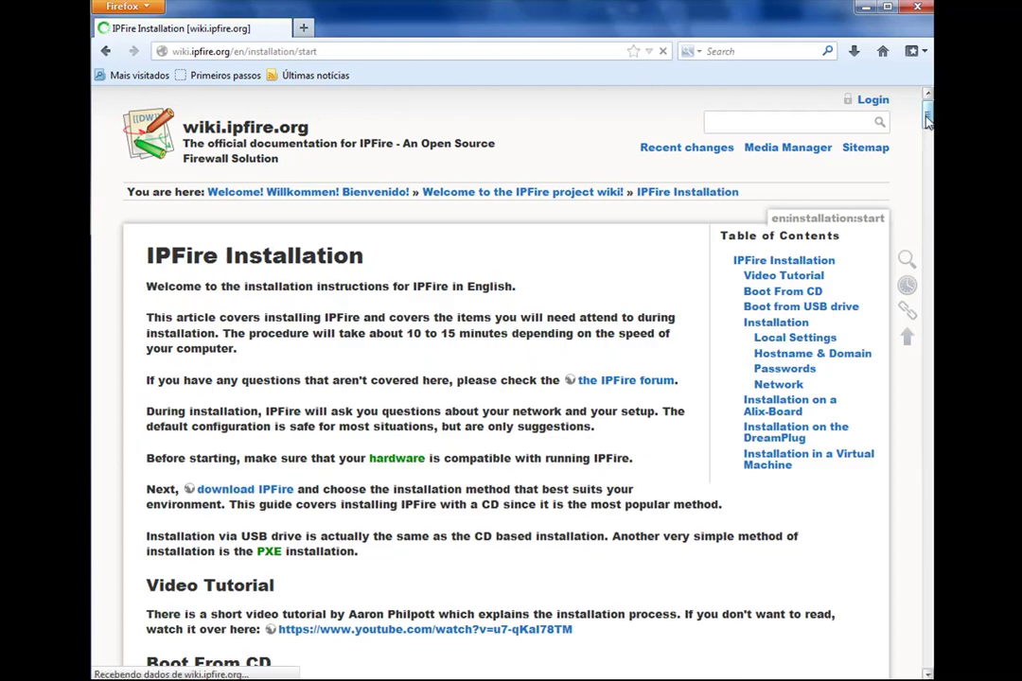
{"action": "left_click_drag", "start_coordinate": [927, 115], "coordinate": [909, 408]}
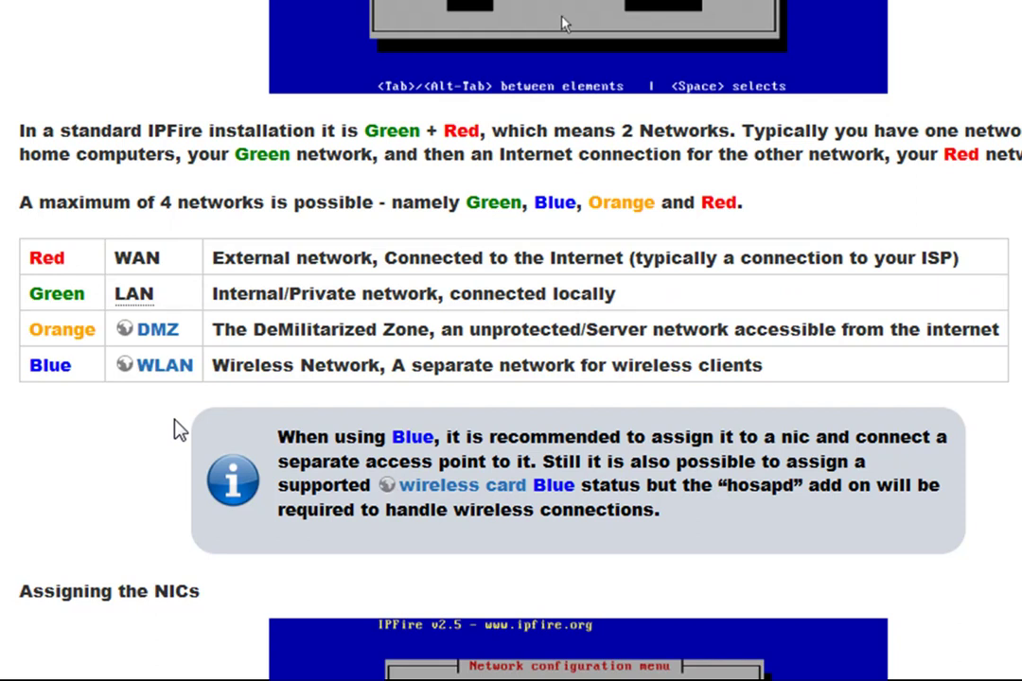
Confirm GREEN + RED as the firewall's network configuration type
{"action": "mouse_move", "coordinate": [149, 315]}
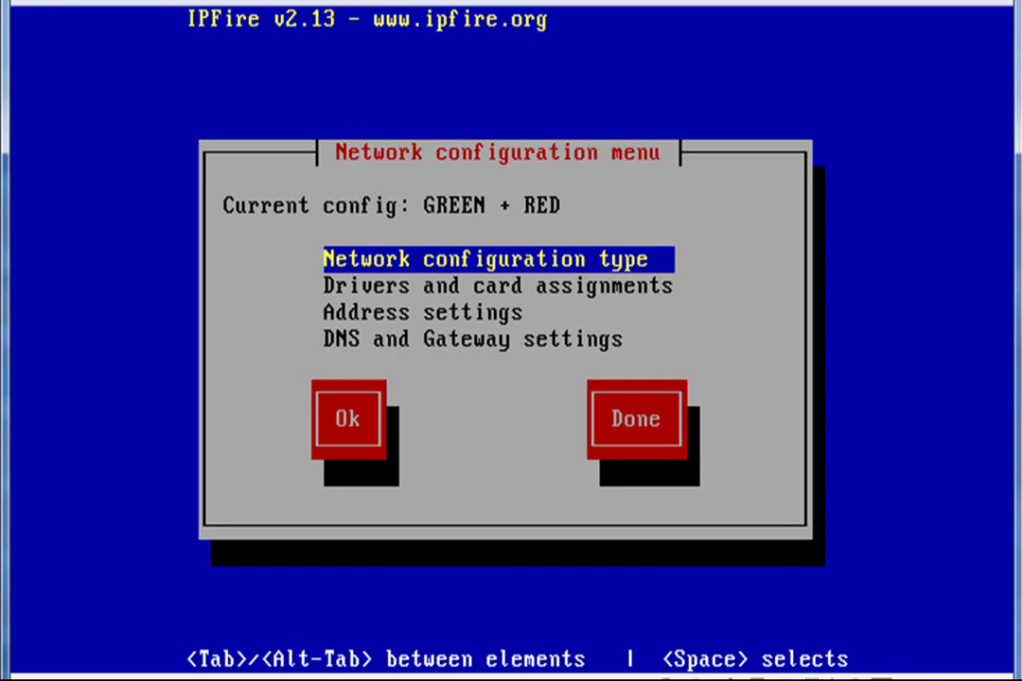
{"action": "key", "text": "Tab"}
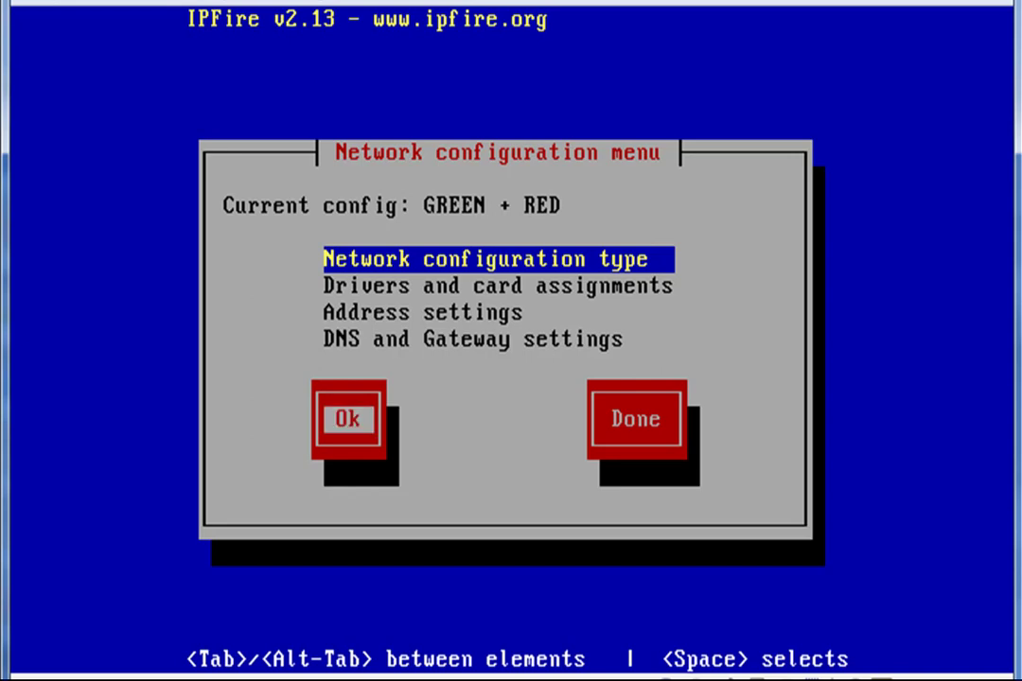
{"action": "key", "text": "Return"}
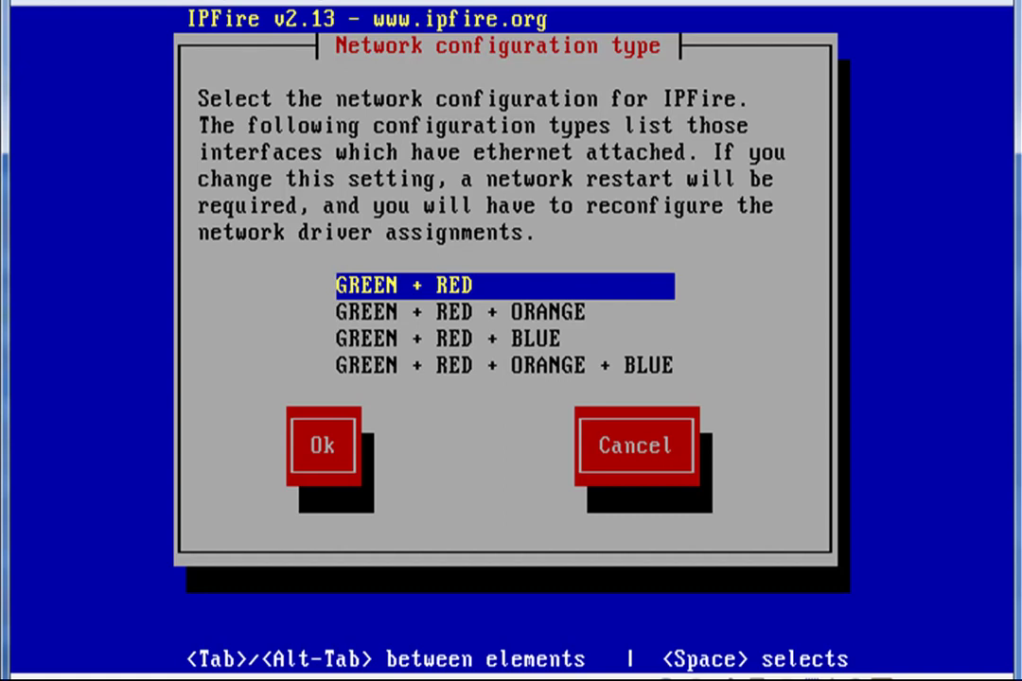
{"action": "key", "text": "Tab"}
{"action": "key", "text": "Return"}
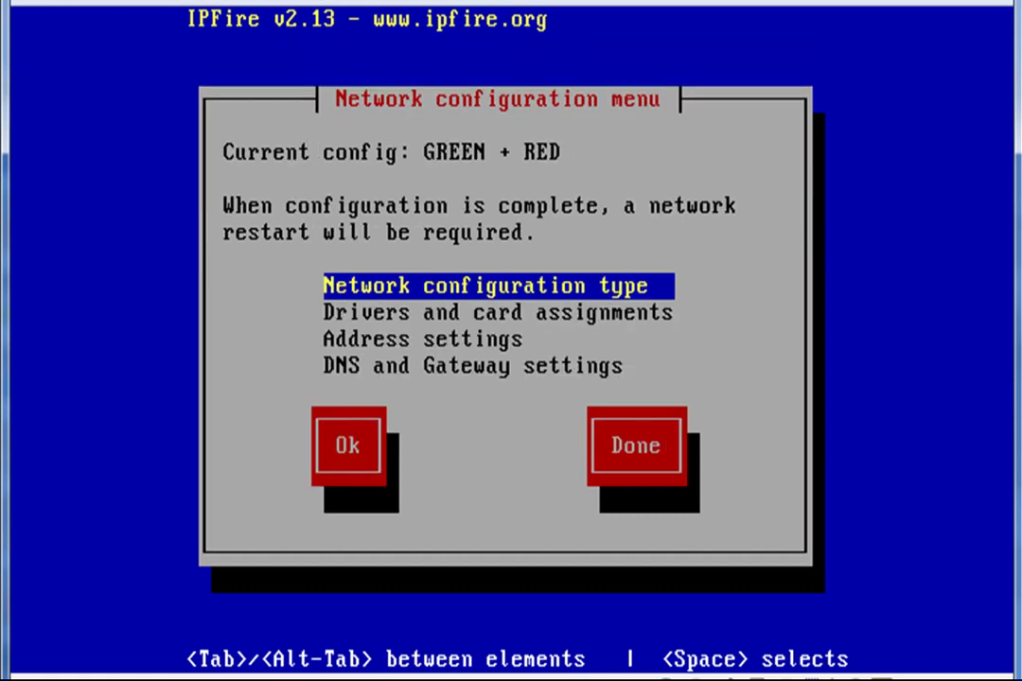
{"action": "key", "text": "Down"}
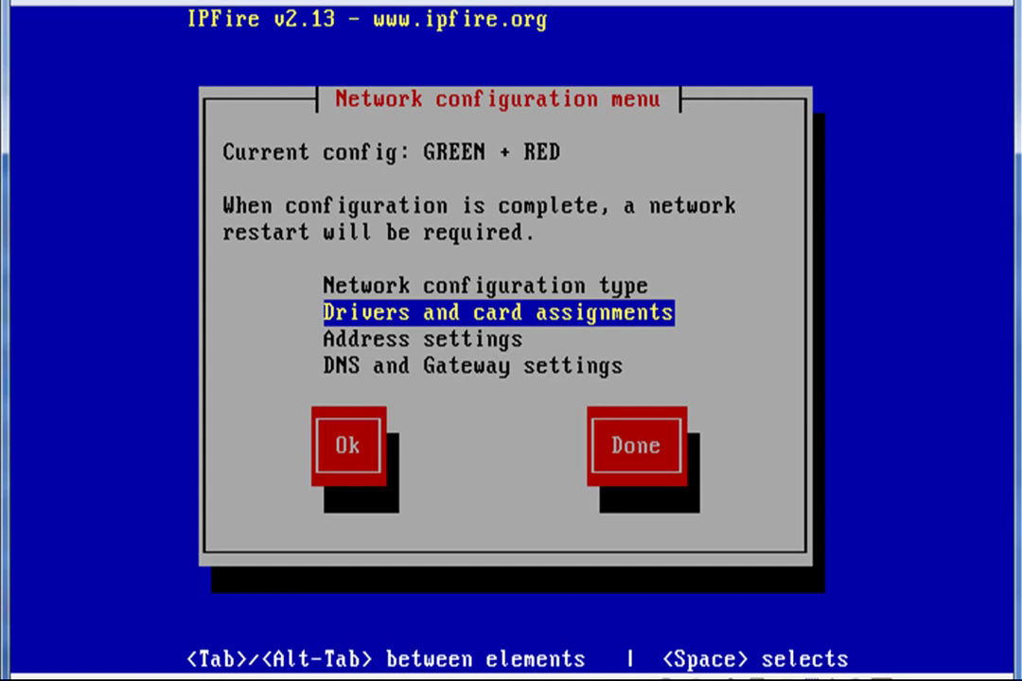
Assign the 4e:cd:59 network card to GREEN as green0
{"action": "key", "text": "Tab"}
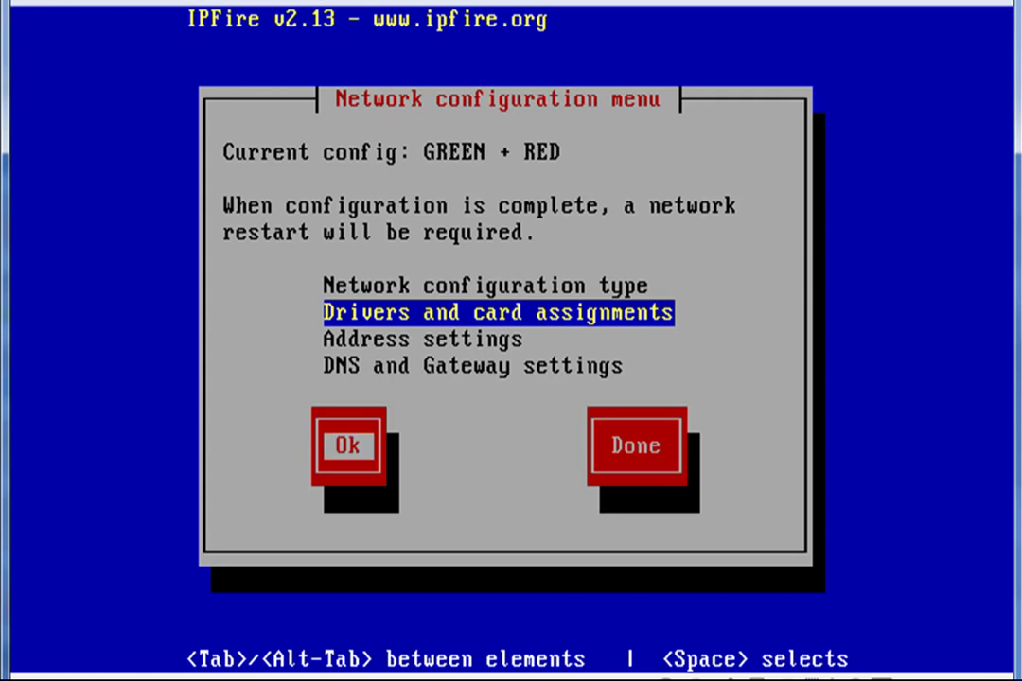
{"action": "key", "text": "Return"}
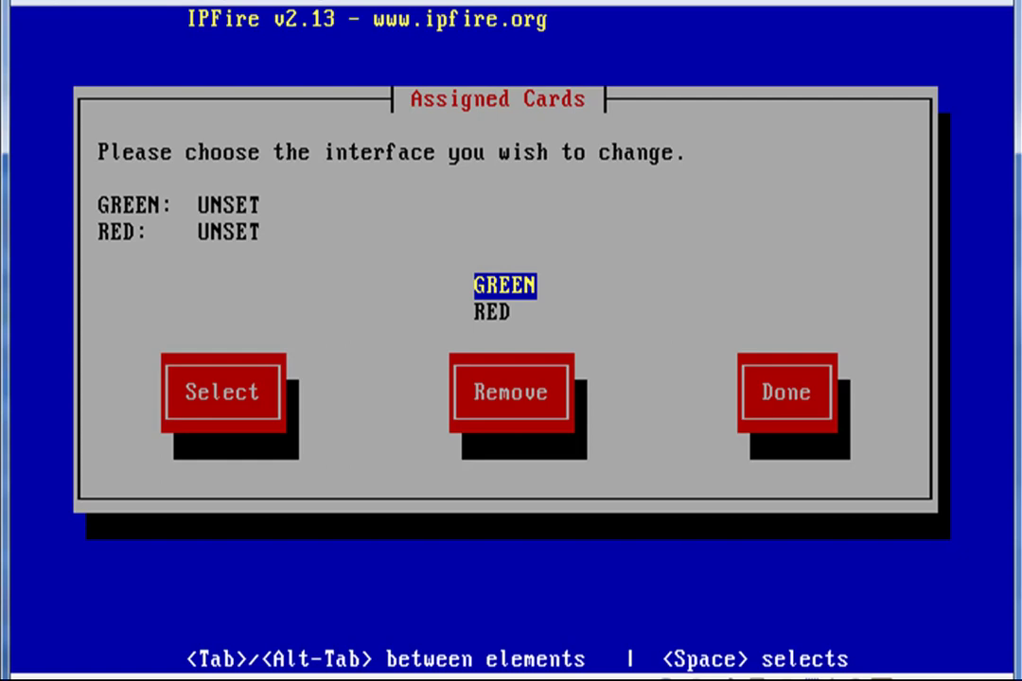
{"action": "key", "text": "Tab"}
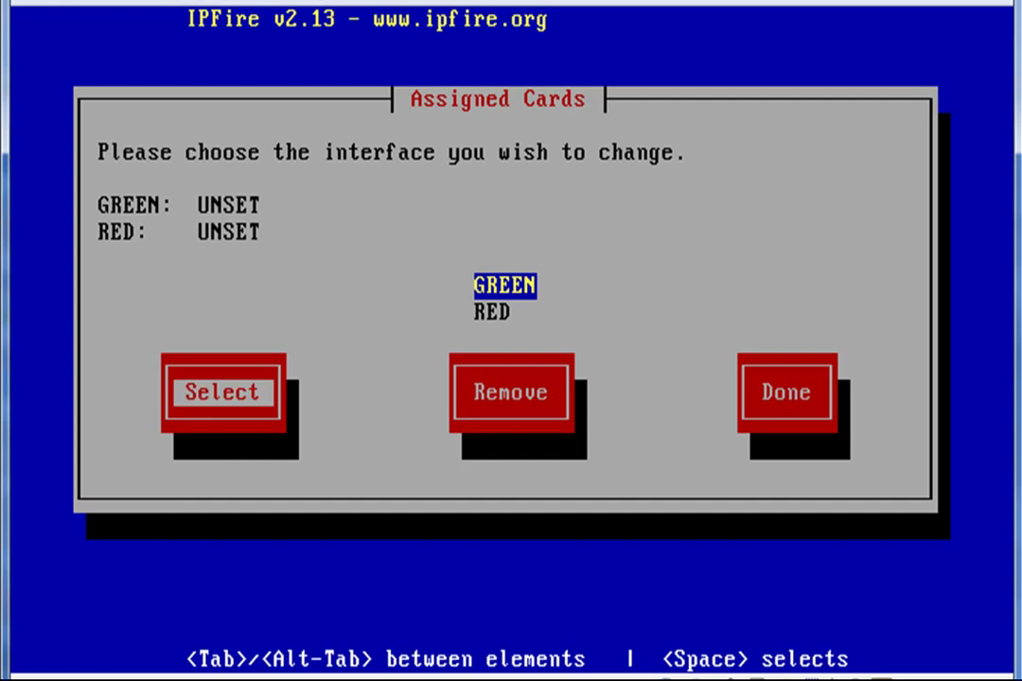
{"action": "key", "text": "Return"}
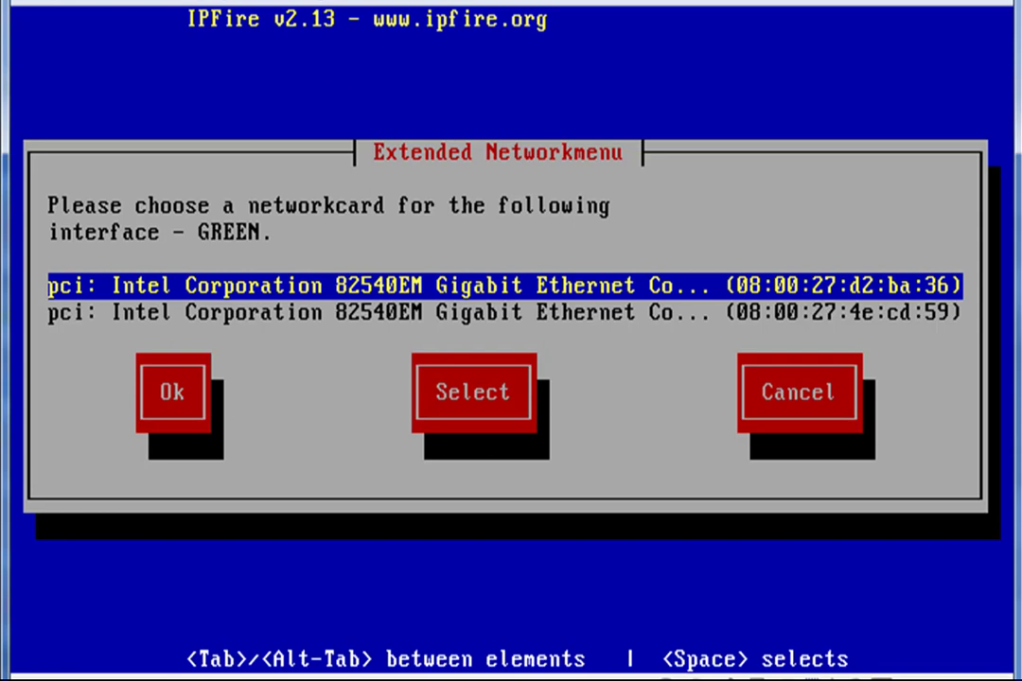
{"action": "key", "text": "Down"}
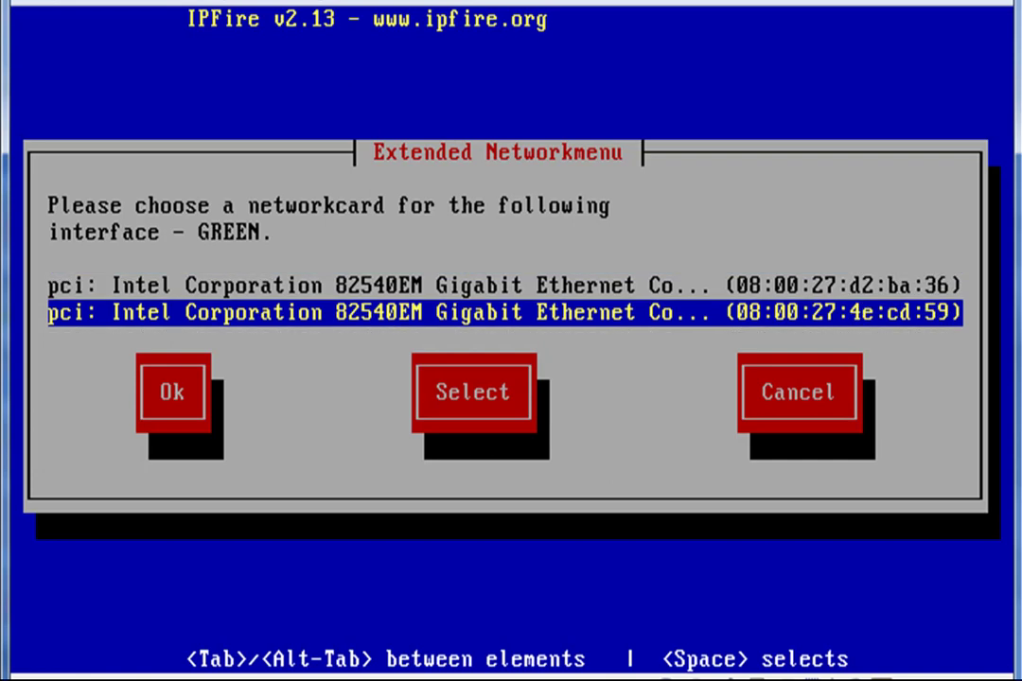
{"action": "key", "text": "Tab"}
{"action": "key", "text": "Return"}
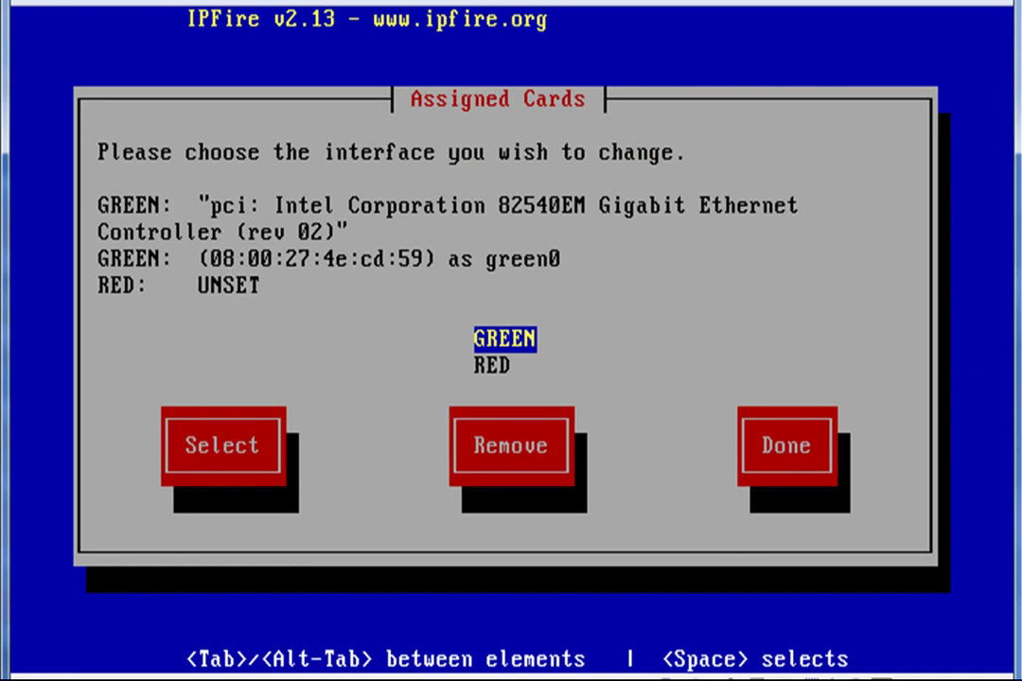
Assign the remaining d2:ba:36 card to RED as red0 and finish the card assignments
{"action": "key", "text": "Down"}
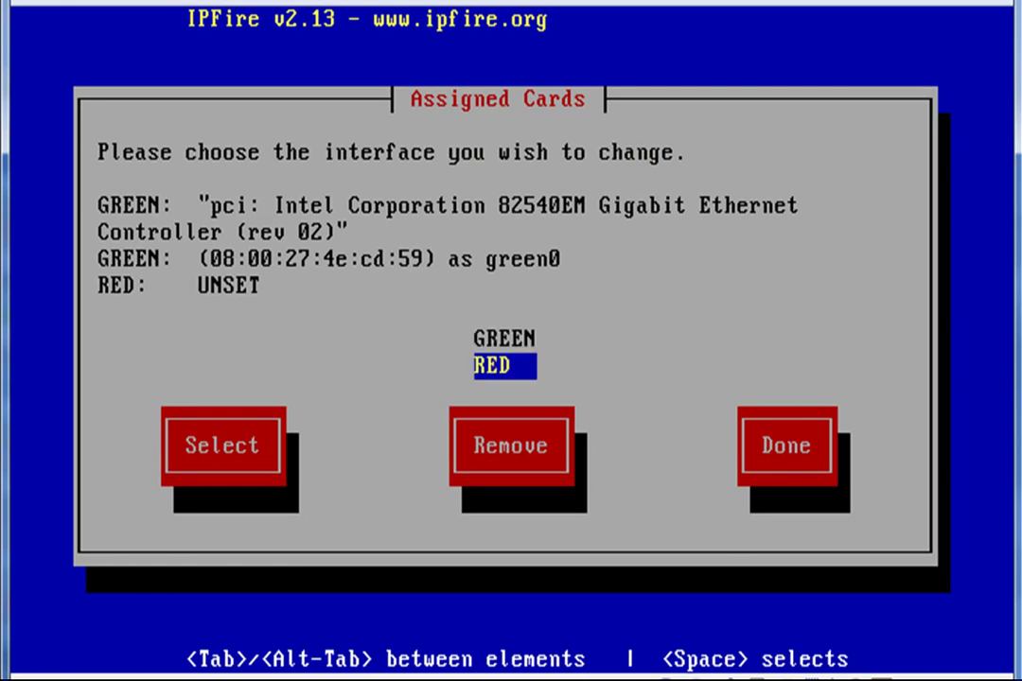
{"action": "key", "text": "Tab"}
{"action": "key", "text": "Return"}
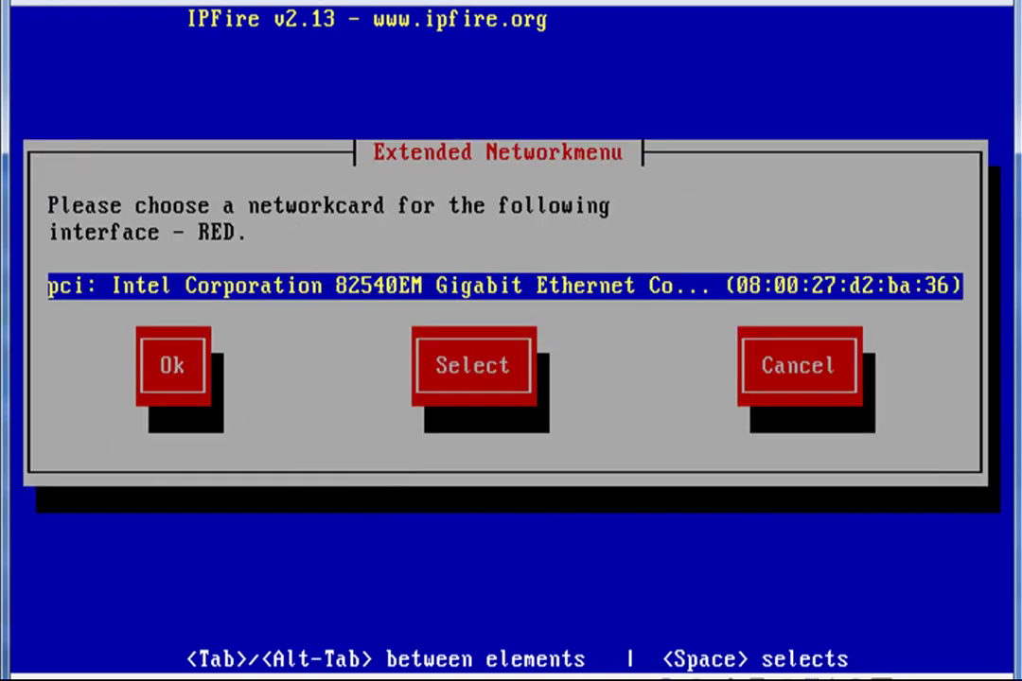
{"action": "key", "text": "Tab"}
{"action": "key", "text": "Return"}
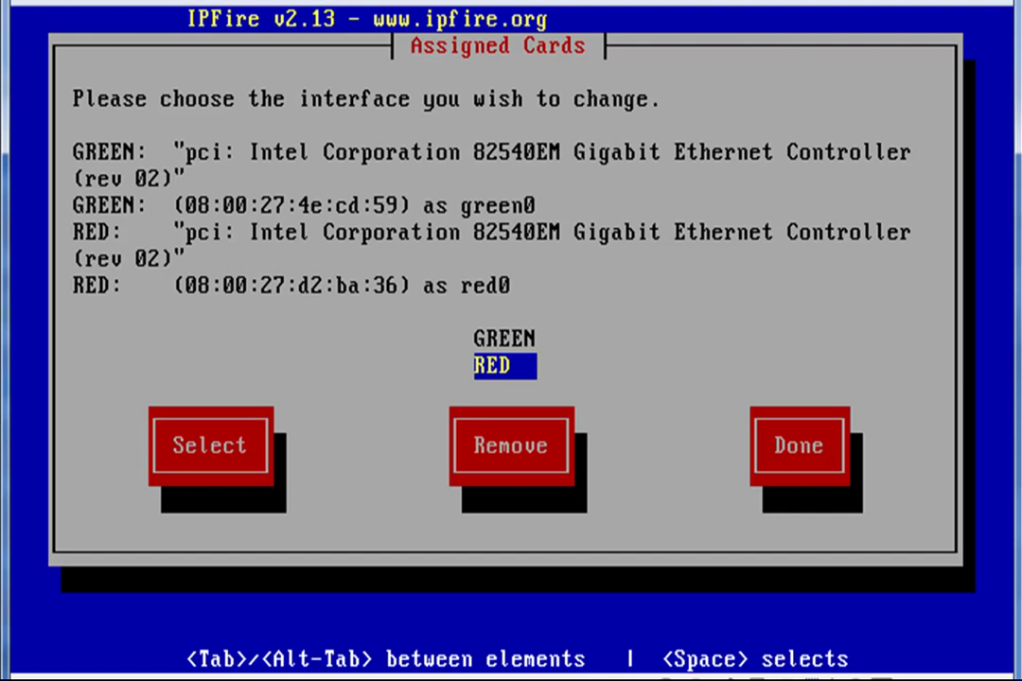
{"action": "key", "text": "Tab"}
{"action": "key", "text": "Tab"}
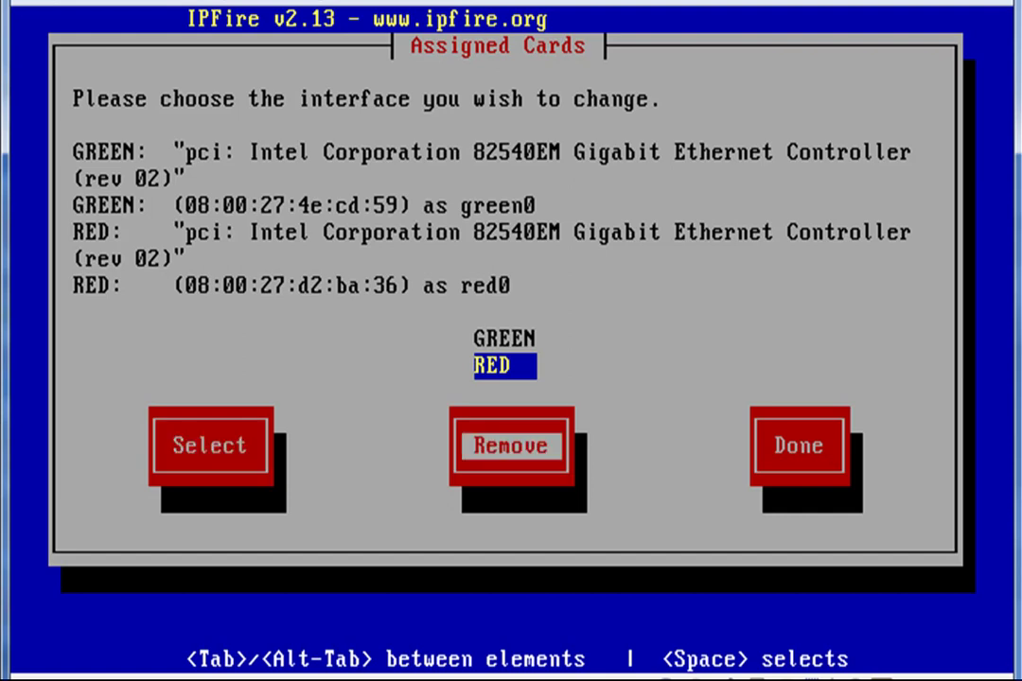
{"action": "key", "text": "Tab"}
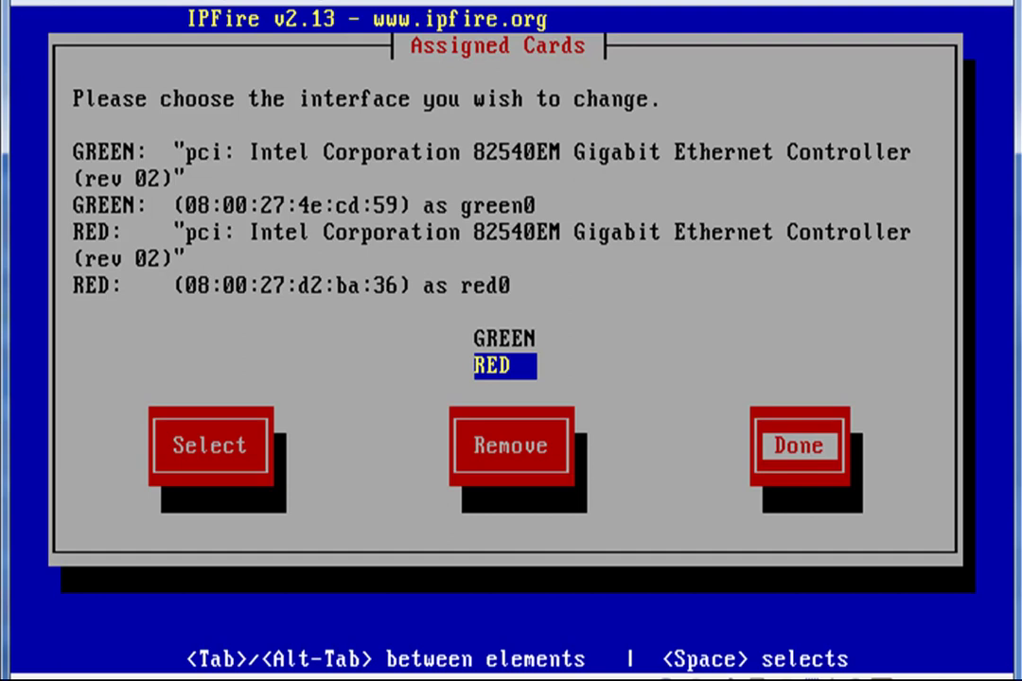
{"action": "key", "text": "Return"}
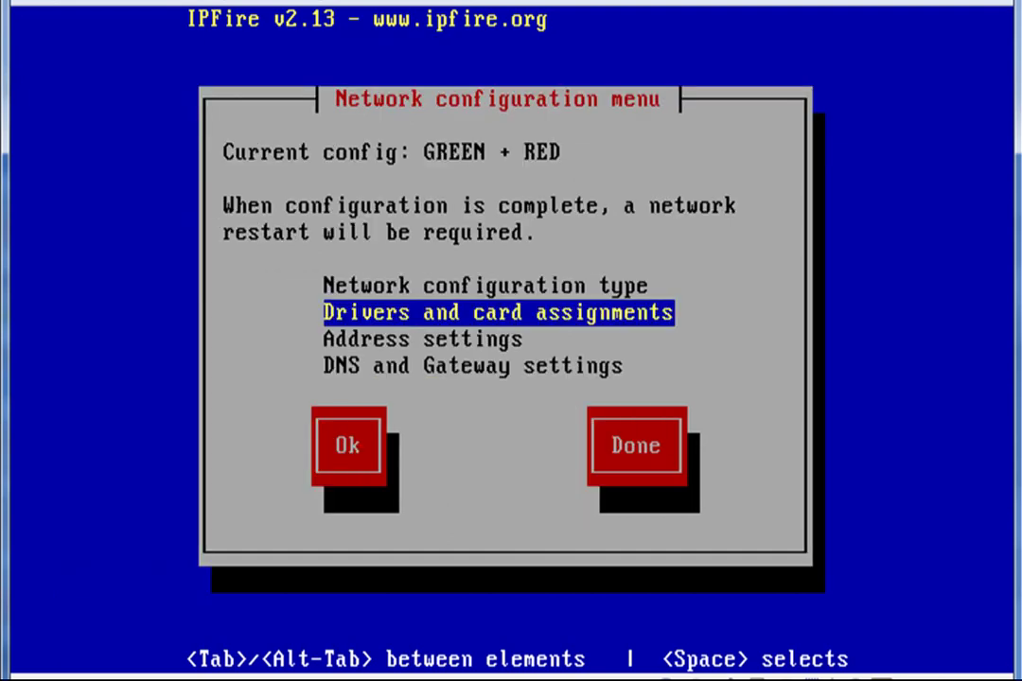
Set the GREEN interface to IP 192.168.10.1 with mask 255.255.255.0
{"action": "key", "text": "Down"}
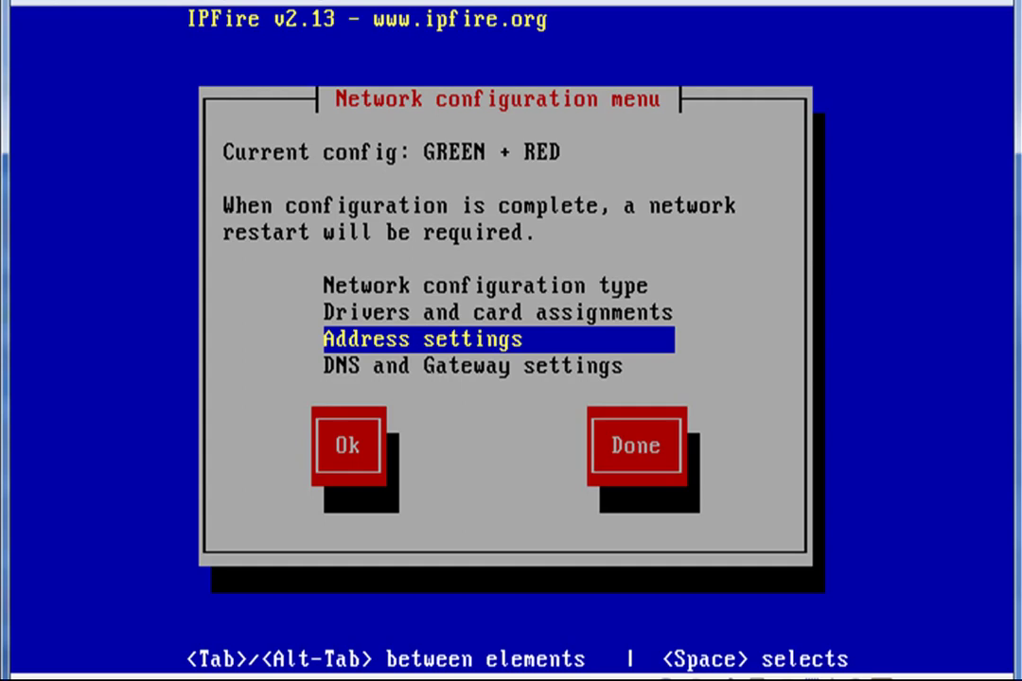
{"action": "key", "text": "Tab"}
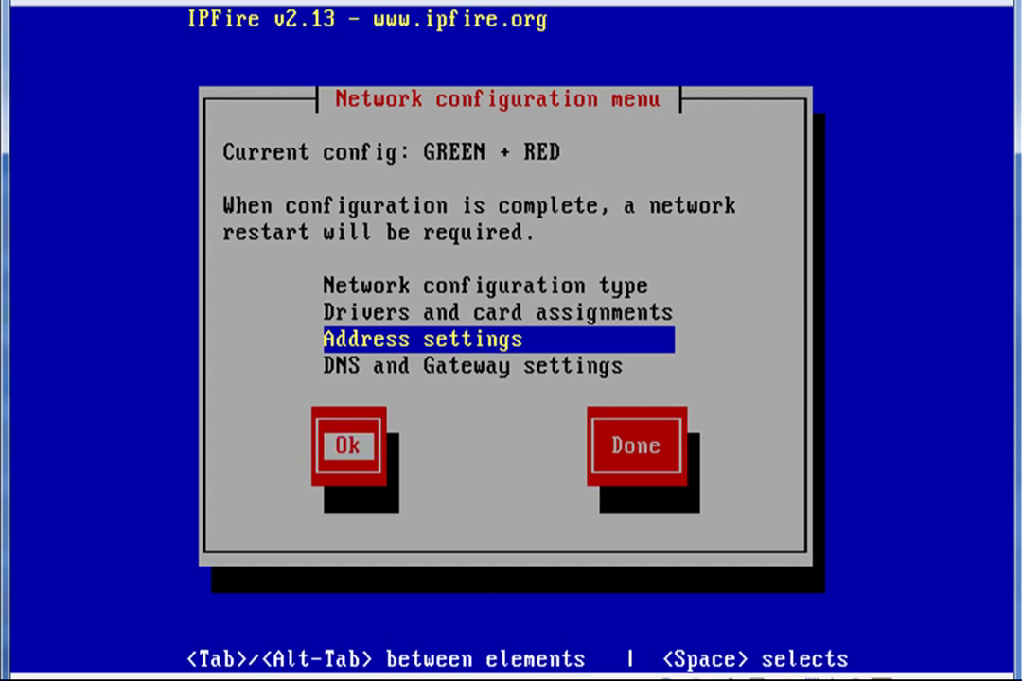
{"action": "key", "text": "Return"}
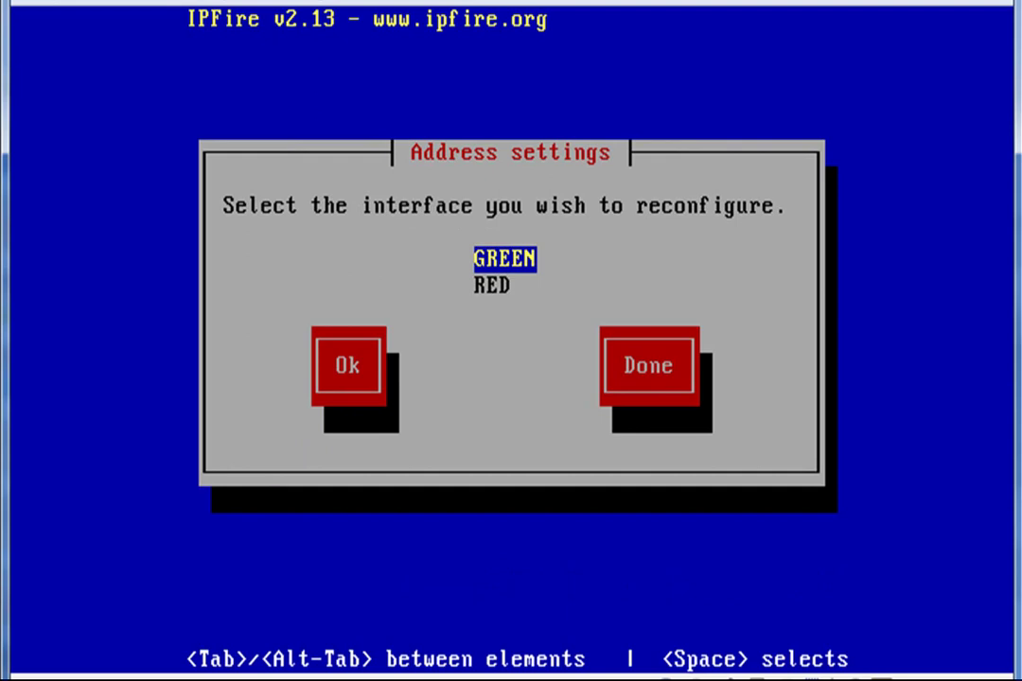
{"action": "key", "text": "Tab"}
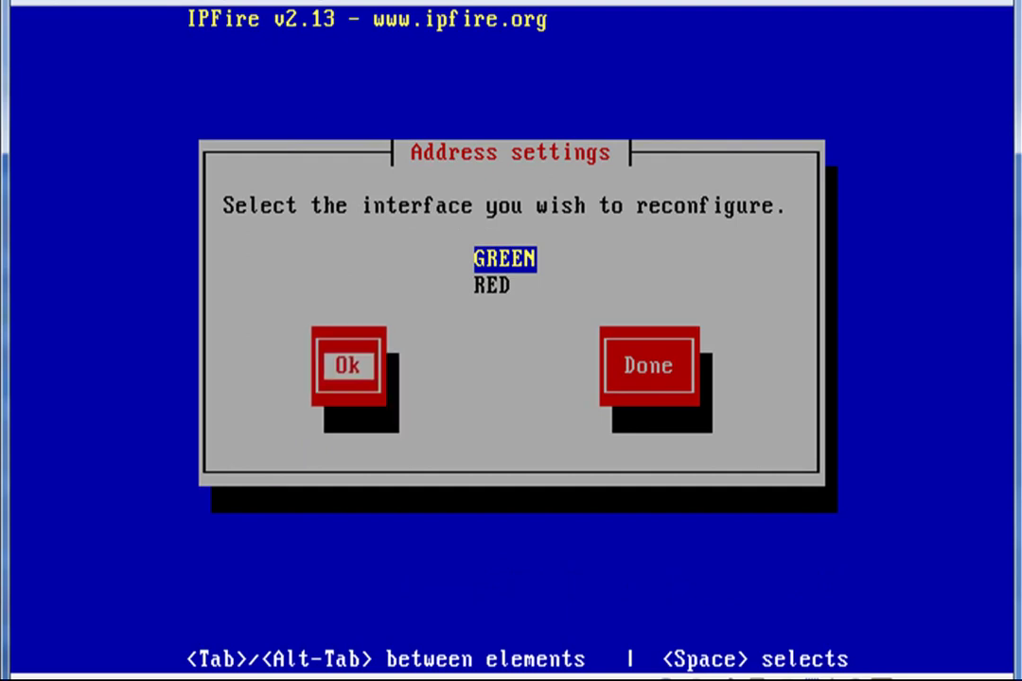
{"action": "key", "text": "Return"}
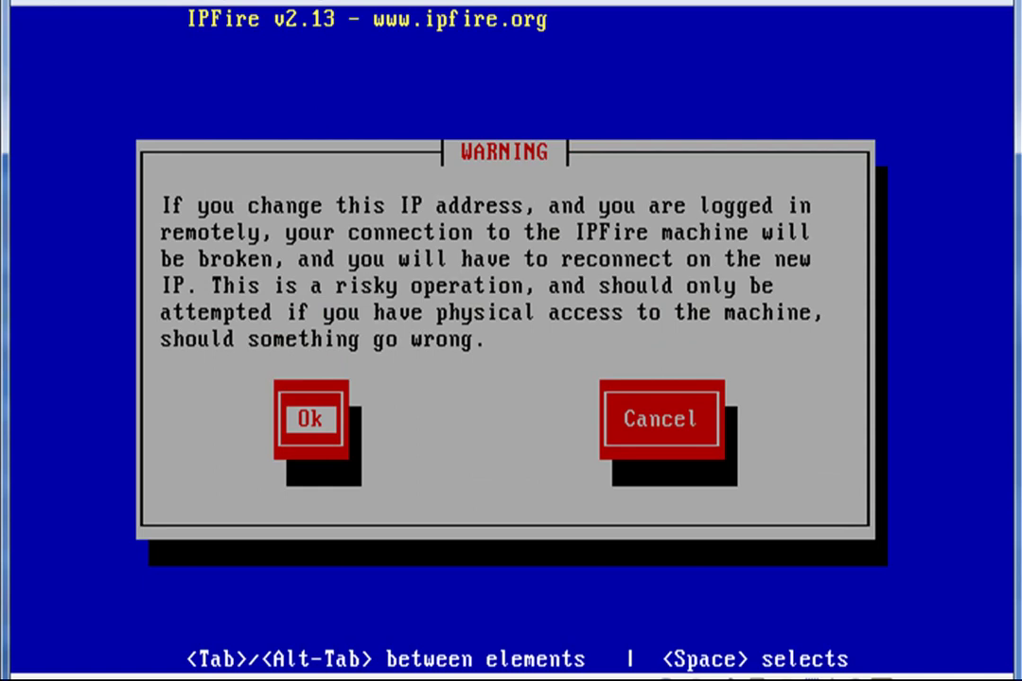
{"action": "key", "text": "Return"}
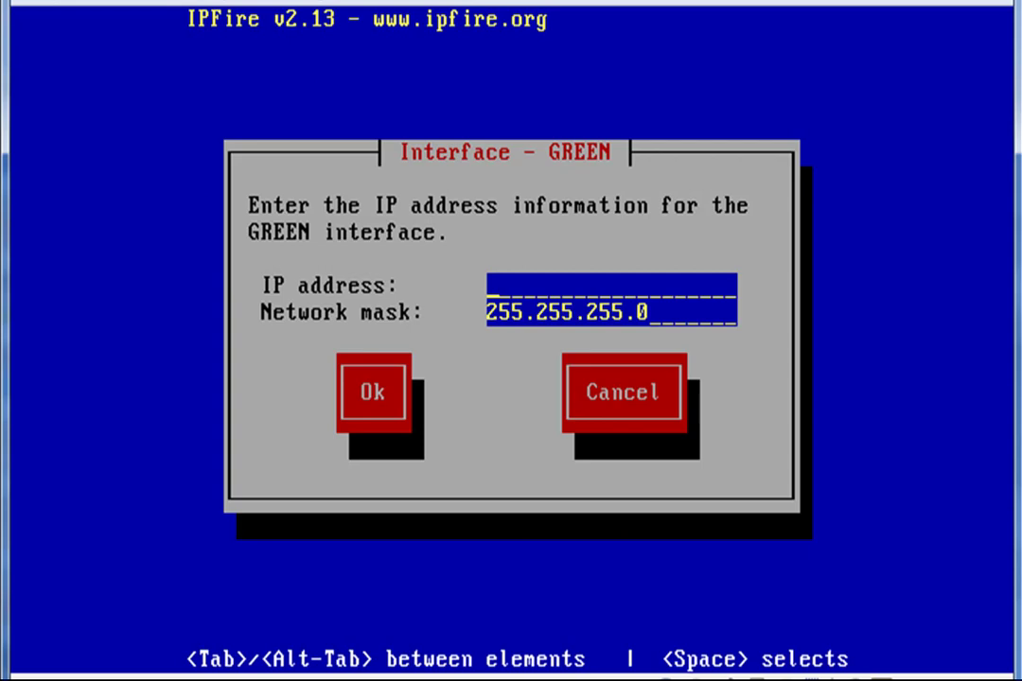
{"action": "type", "text": "192"}
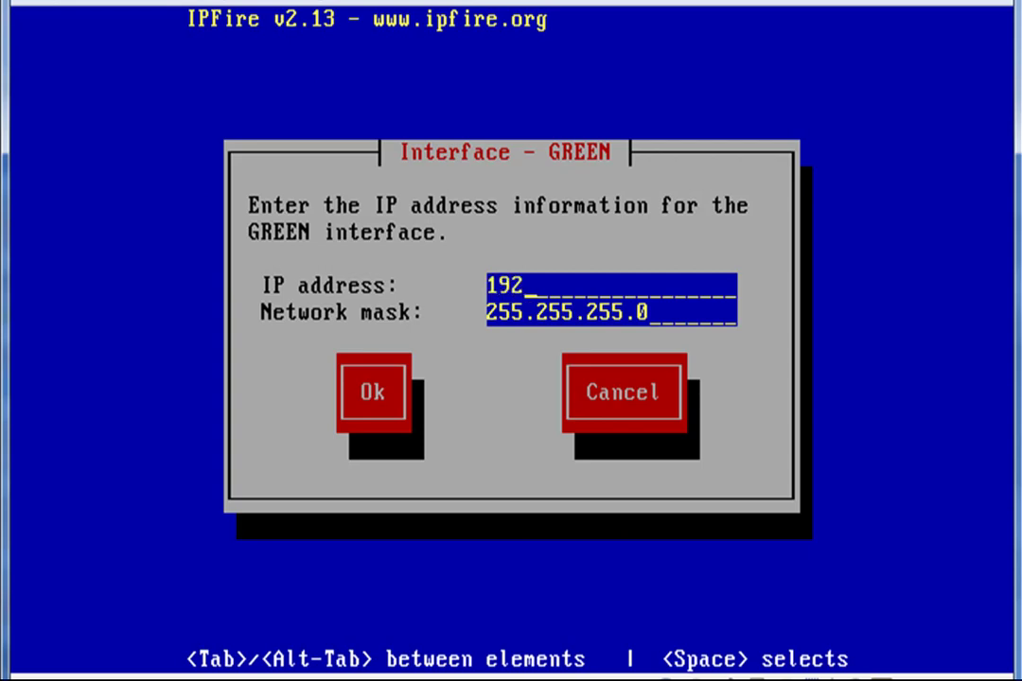
{"action": "type", "text": ".168.10.1"}
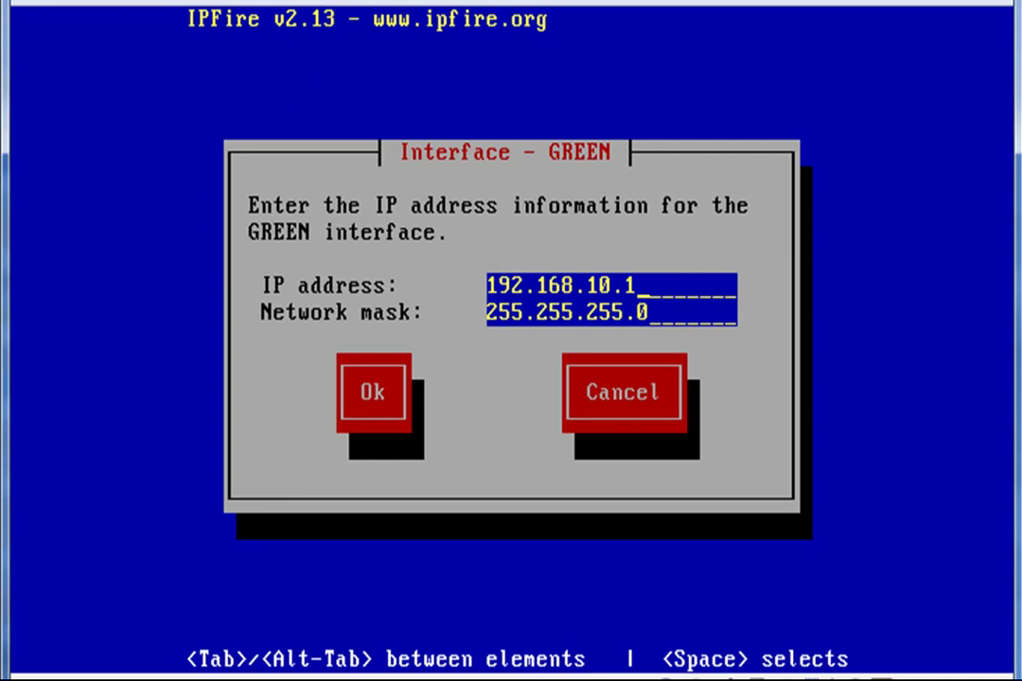
{"action": "key", "text": "Tab"}
{"action": "key", "text": "Tab"}
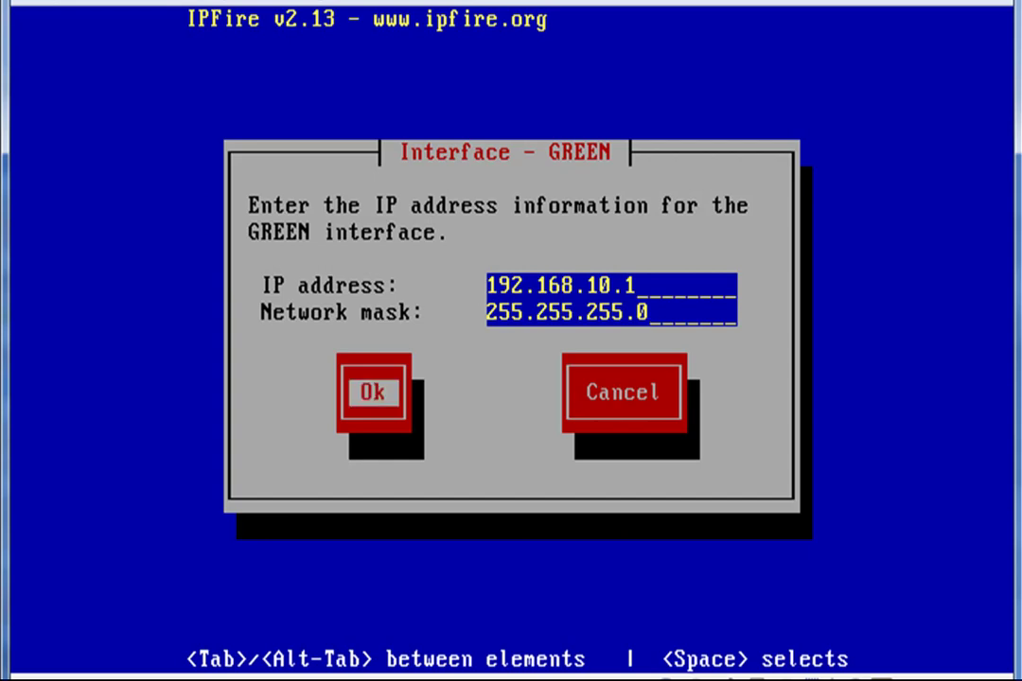
{"action": "key", "text": "Return"}
Switch the RED interface to DHCP addressing and close the Address settings
{"action": "key", "text": "Down"}
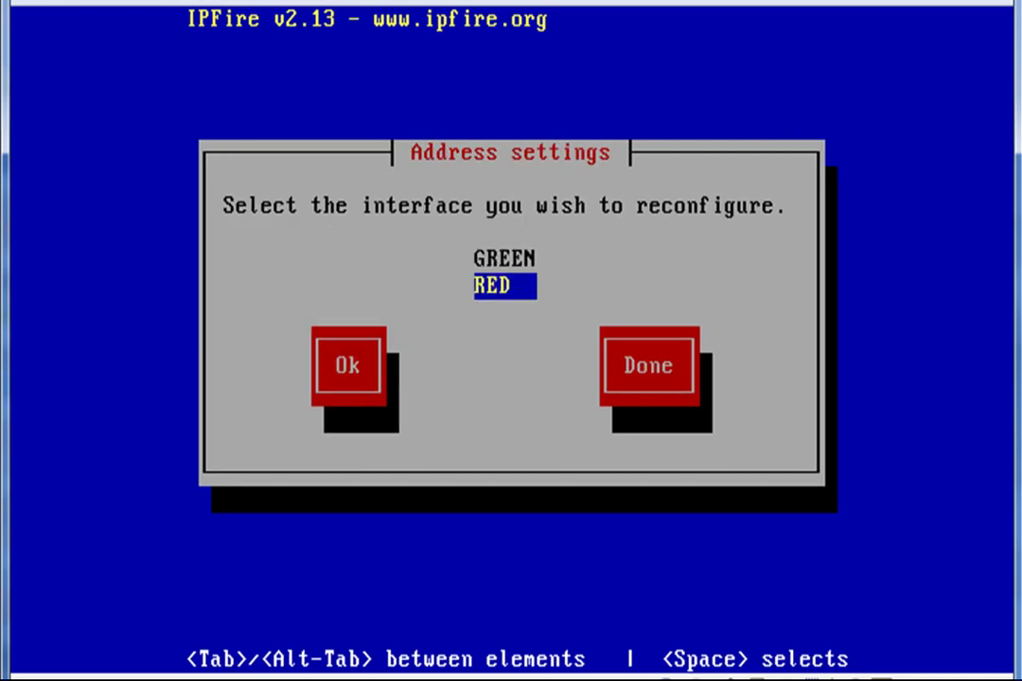
{"action": "key", "text": "Tab"}
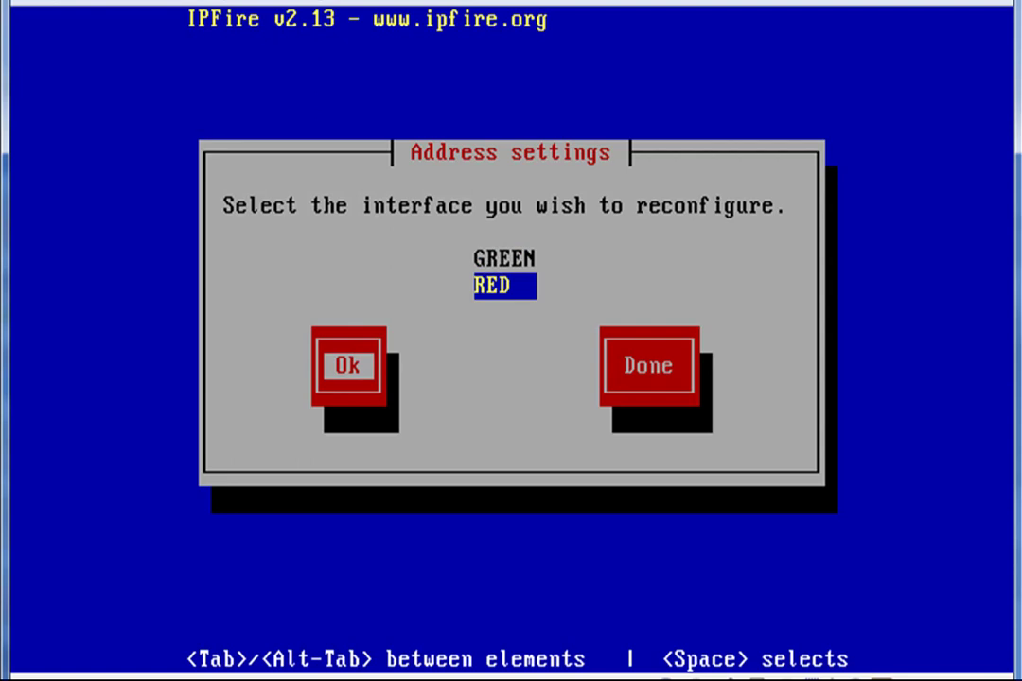
{"action": "key", "text": "Return"}
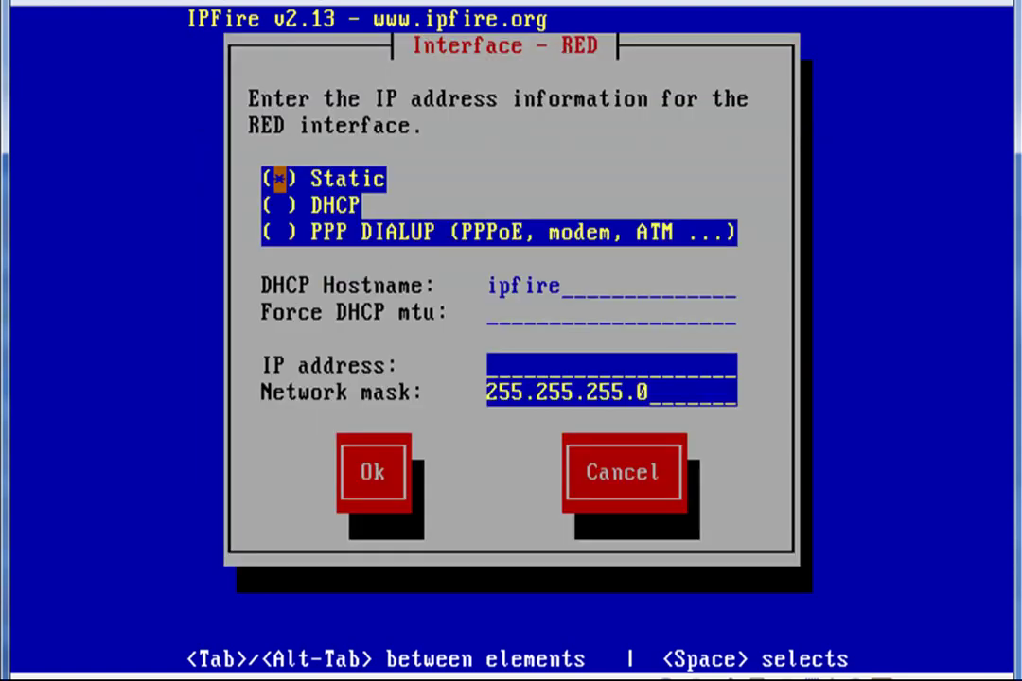
{"action": "key", "text": "Down"}
{"action": "key", "text": "space"}
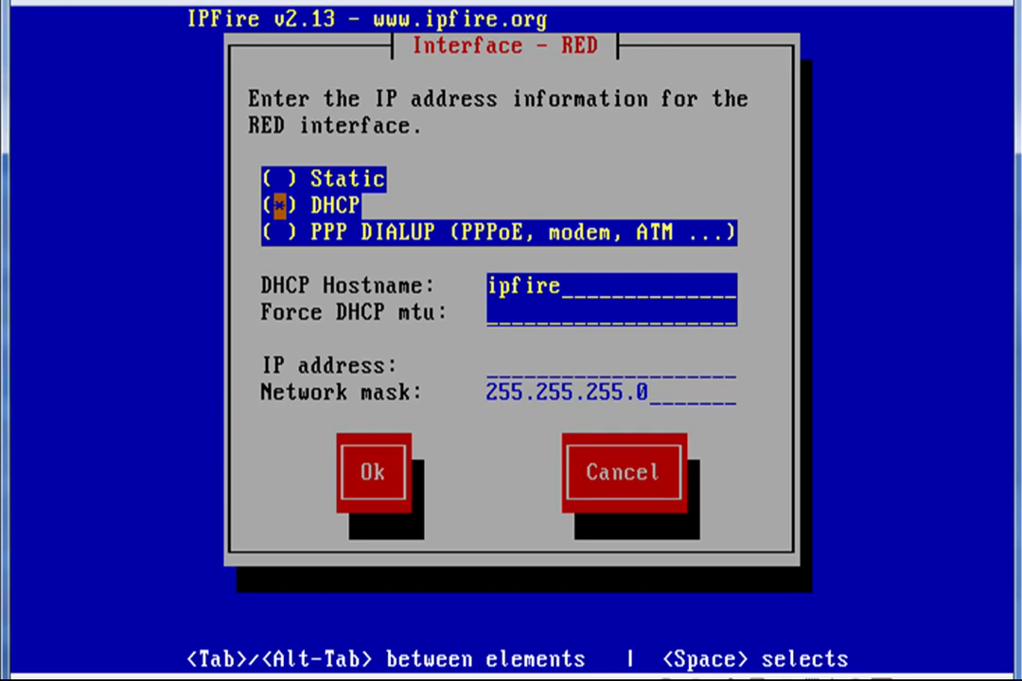
{"action": "key", "text": "Down"}
{"action": "key", "text": "Tab"}
{"action": "key", "text": "Tab"}
{"action": "key", "text": "Tab"}
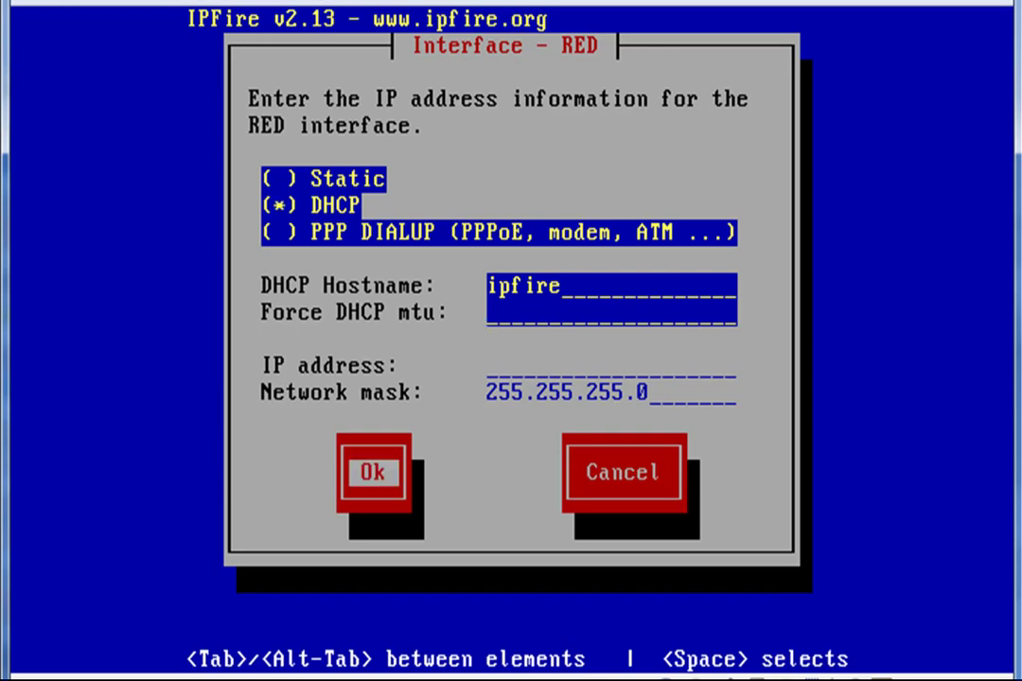
{"action": "key", "text": "Return"}
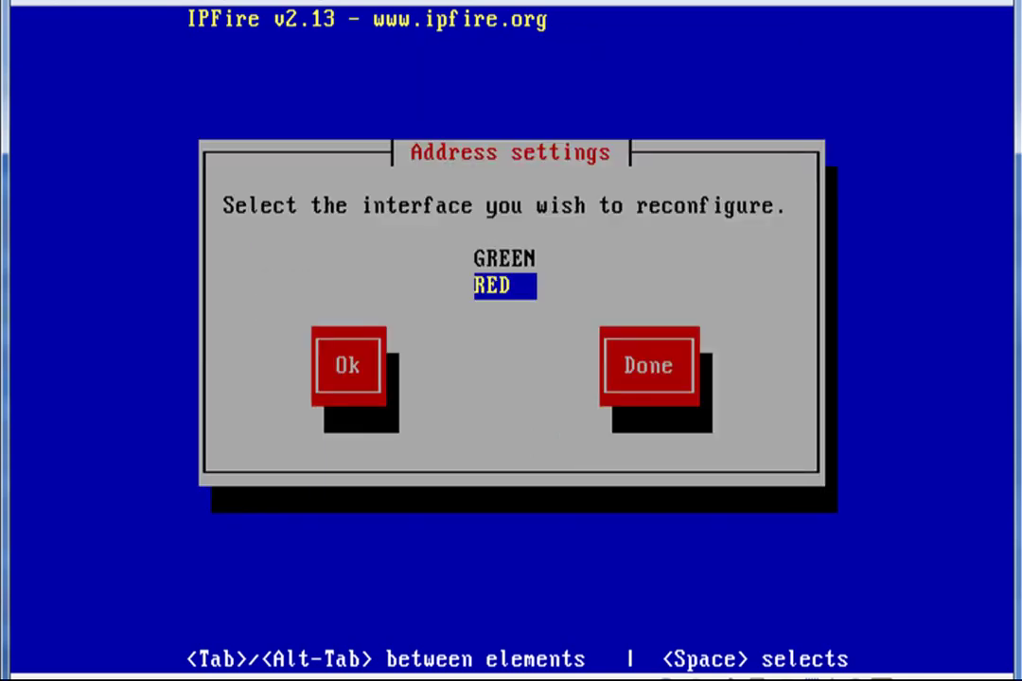
{"action": "key", "text": "Tab"}
{"action": "key", "text": "Tab"}
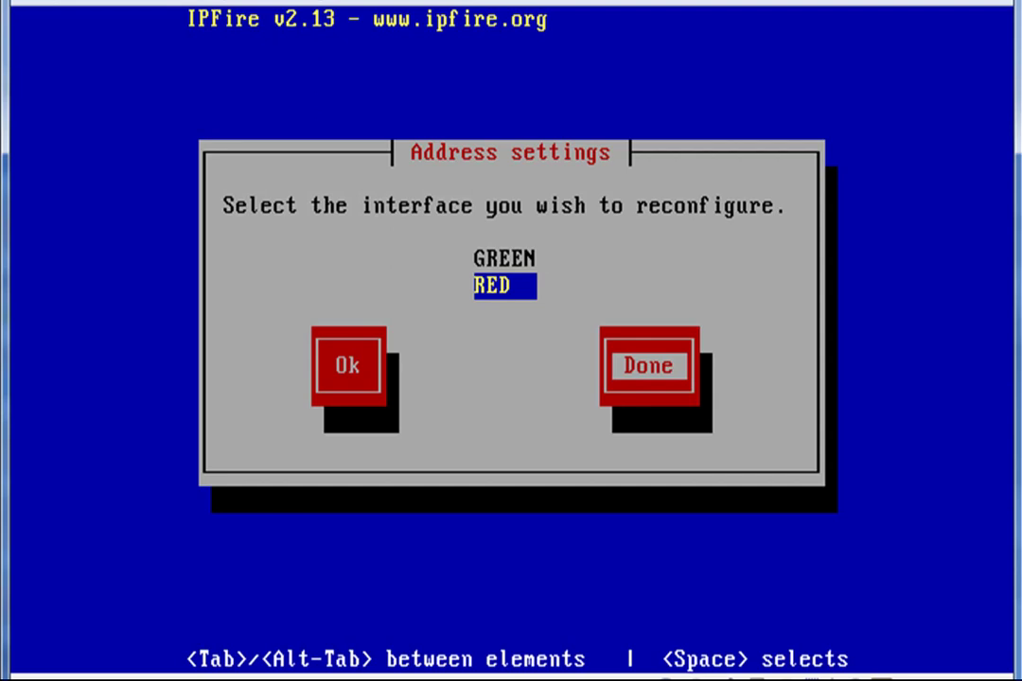
{"action": "key", "text": "Return"}
{"action": "key", "text": "Down"}
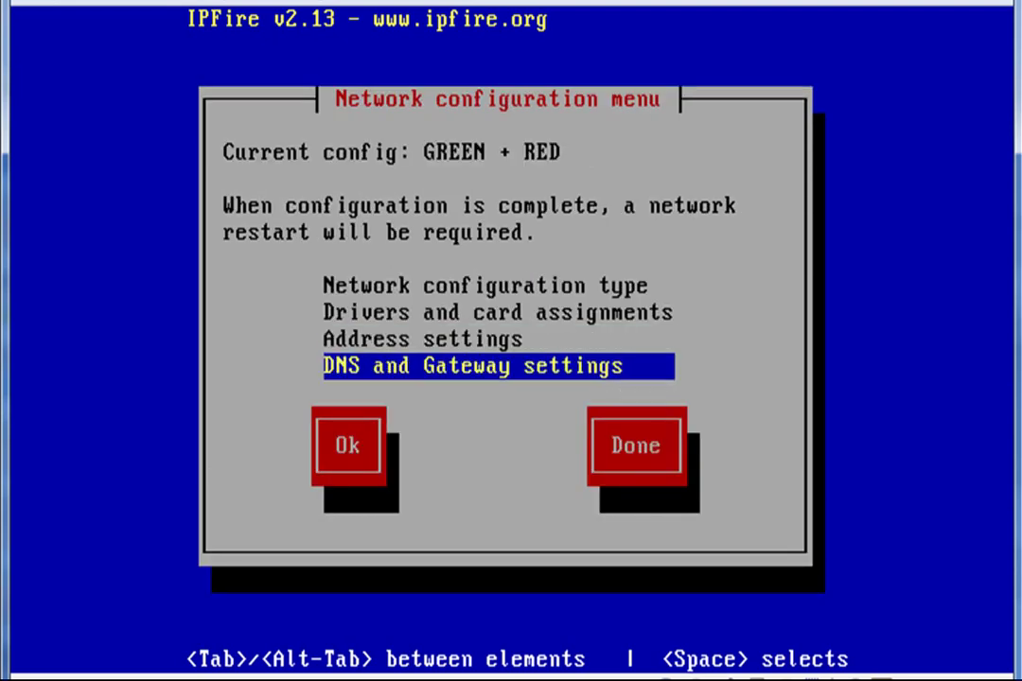
Enter primary DNS 192.168.1.1, secondary DNS 8.8.8.8 and default gateway 192.168.1.1
{"action": "key", "text": "Tab"}
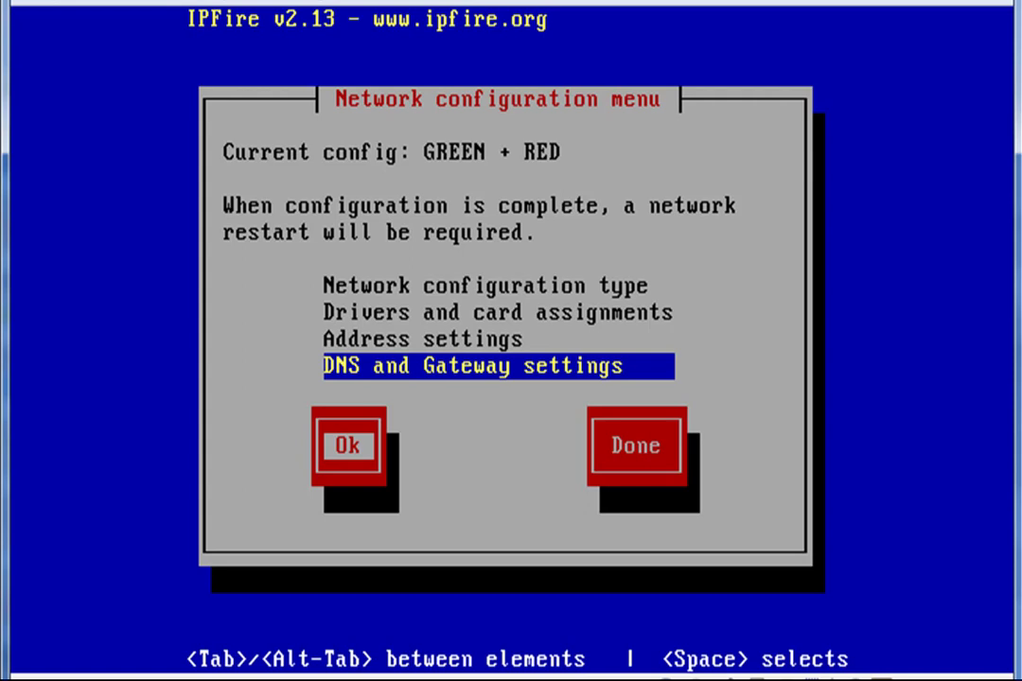
{"action": "key", "text": "Return"}
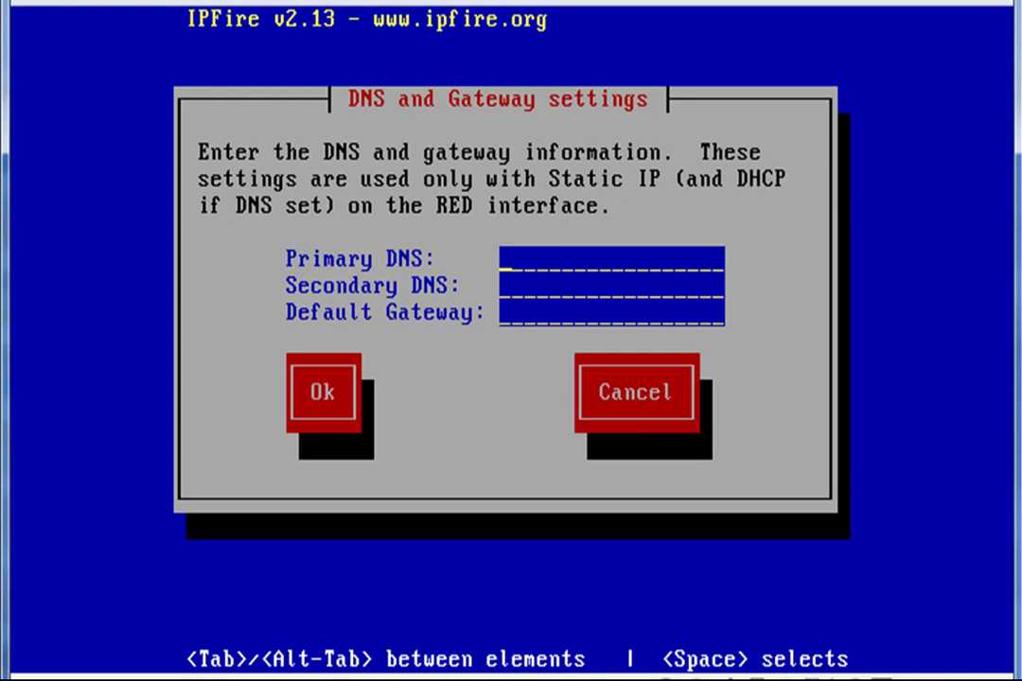
{"action": "type", "text": "192.168.1.1"}
{"action": "key", "text": "Tab"}
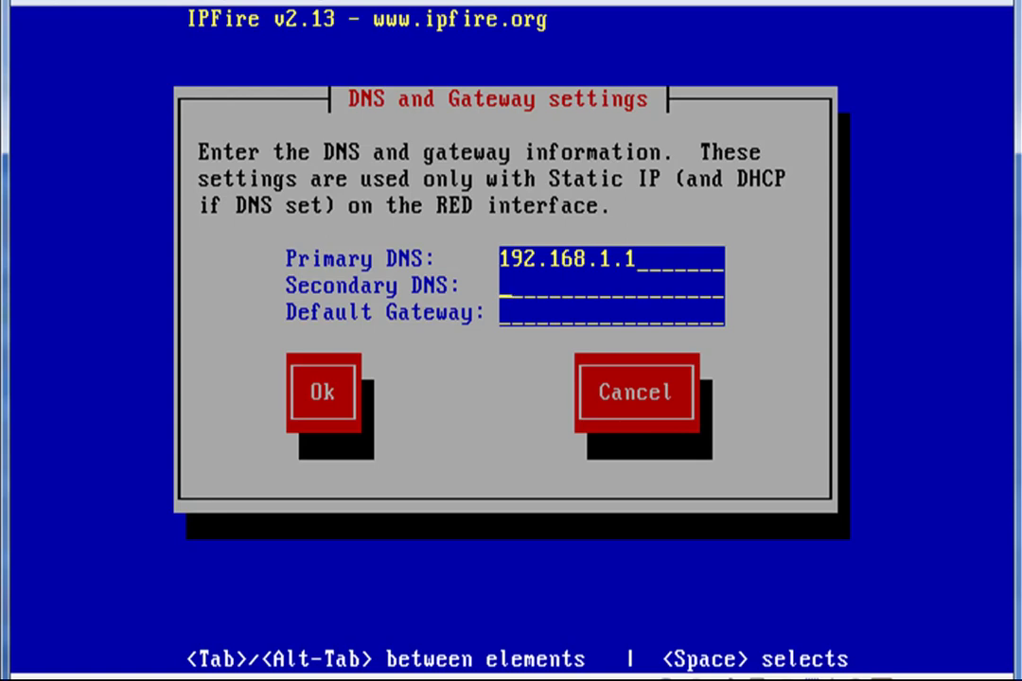
{"action": "type", "text": "8.8.8.8"}
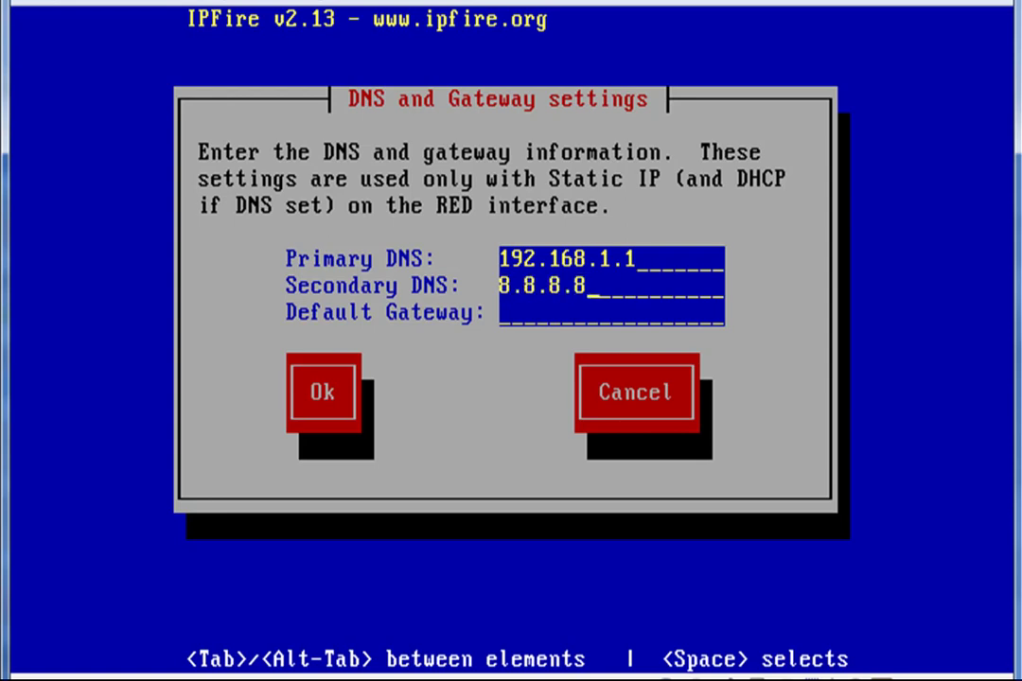
{"action": "key", "text": "Tab"}
{"action": "type", "text": "192.168.1.1"}
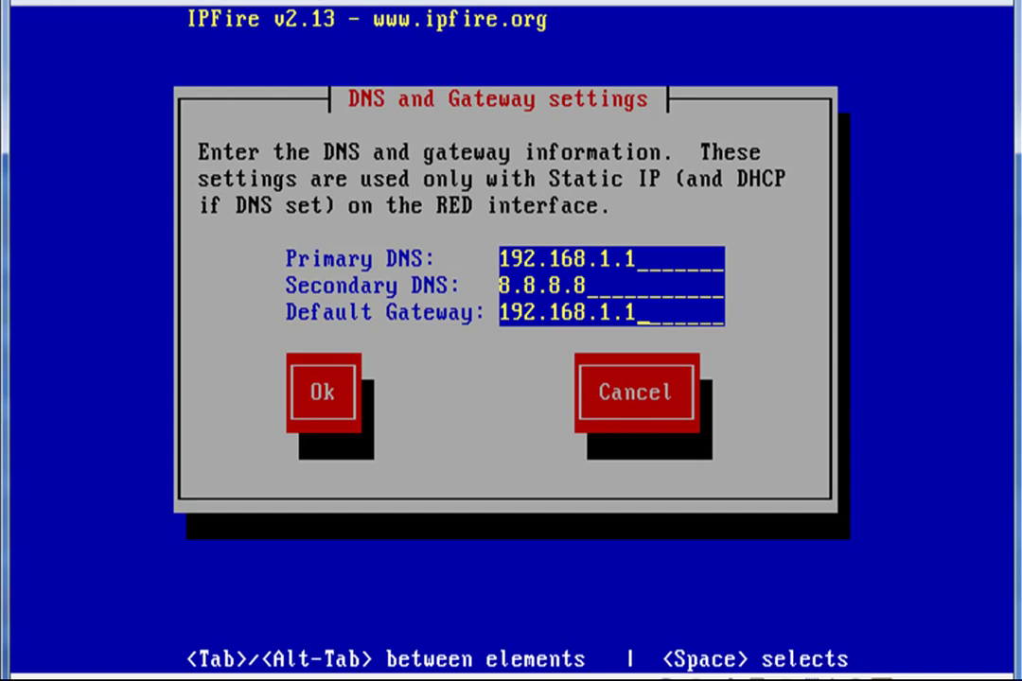
{"action": "key", "text": "Tab"}
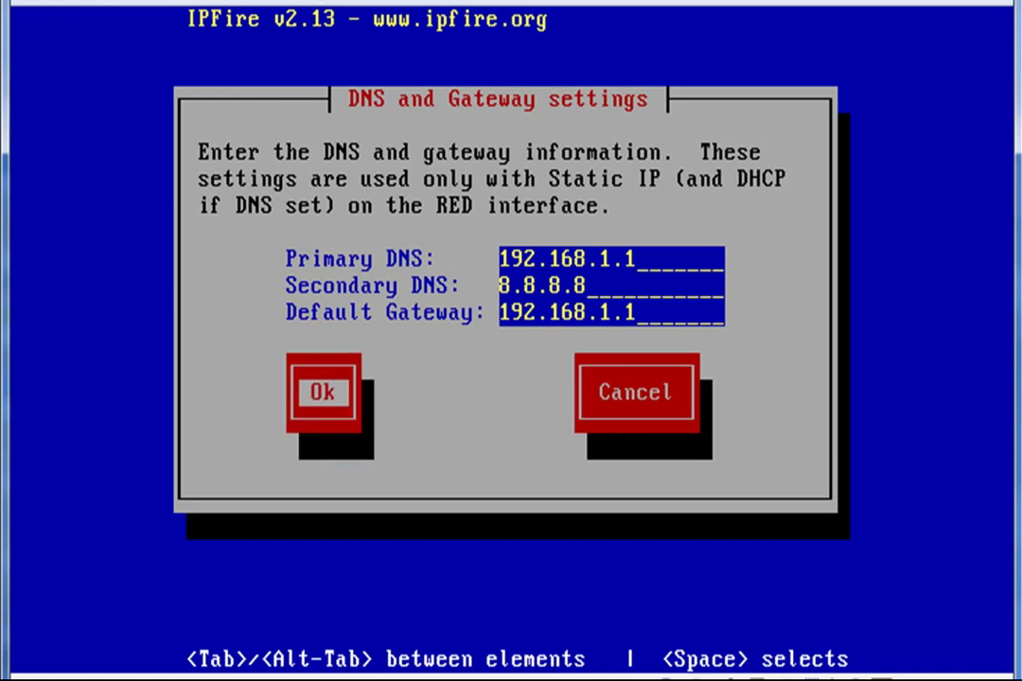
{"action": "key", "text": "Return"}
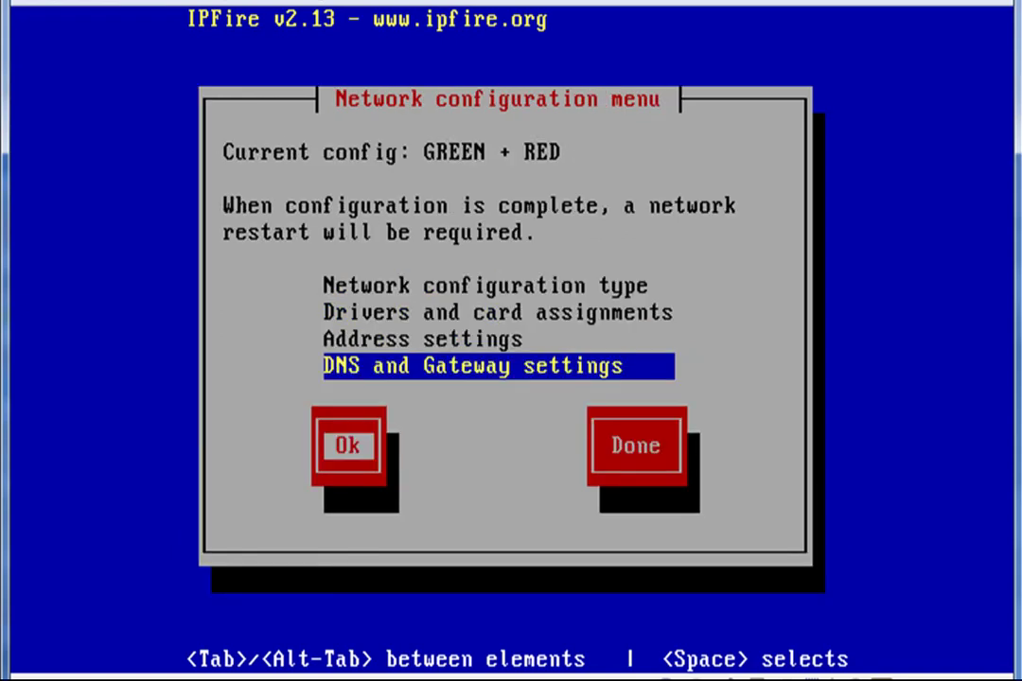
Complete the network configuration menu to reach the DHCP server configuration
{"action": "key", "text": "Tab"}
{"action": "key", "text": "Tab"}
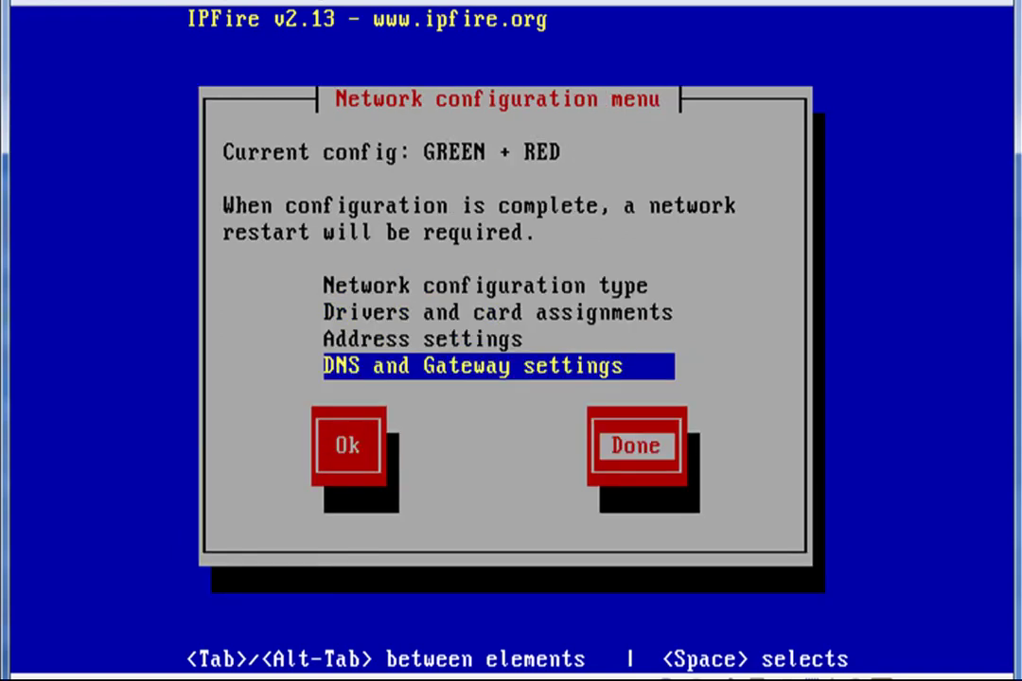
{"action": "key", "text": "Return"}
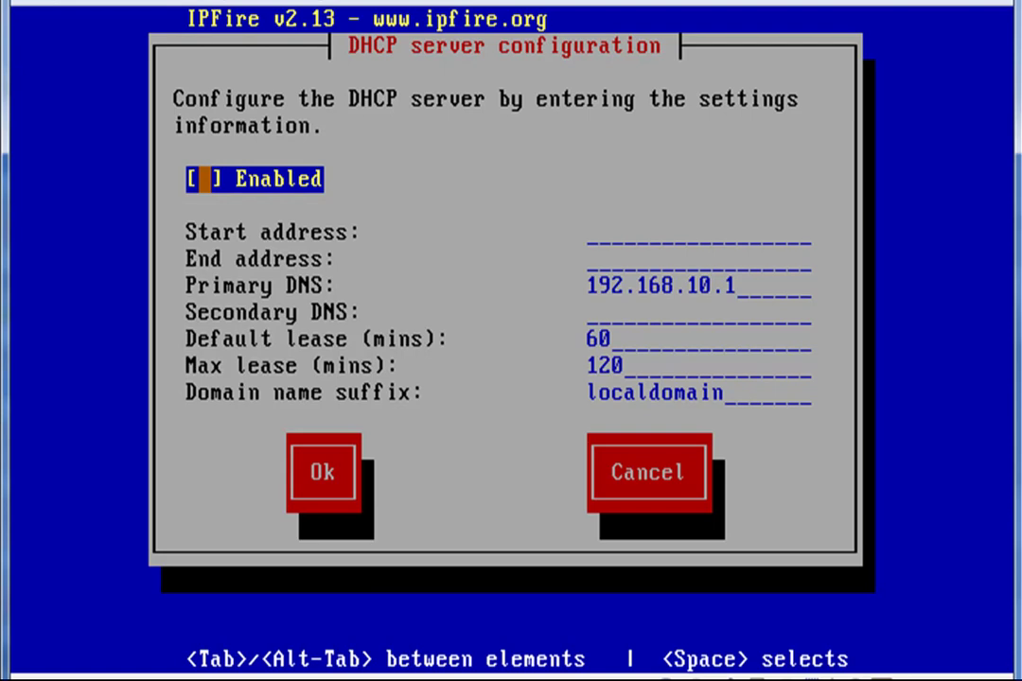
Enable the DHCP server with address range 192.168.10.10 to 192.168.10.20
{"action": "key", "text": "space"}
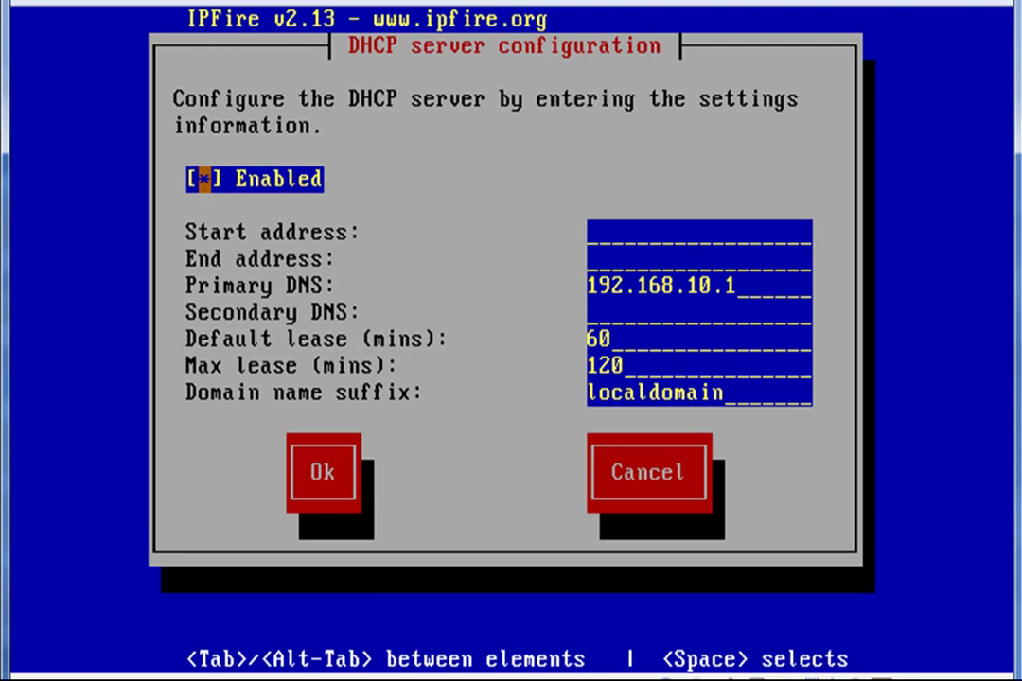
{"action": "key", "text": "Tab"}
{"action": "type", "text": "192"}
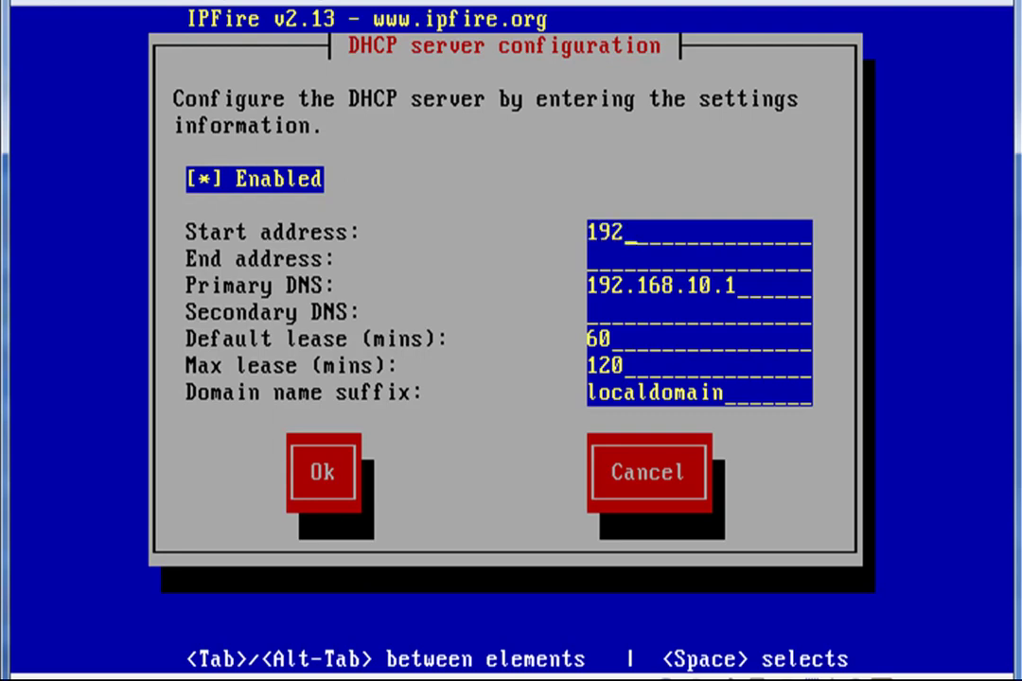
{"action": "type", "text": ".168.10.10"}
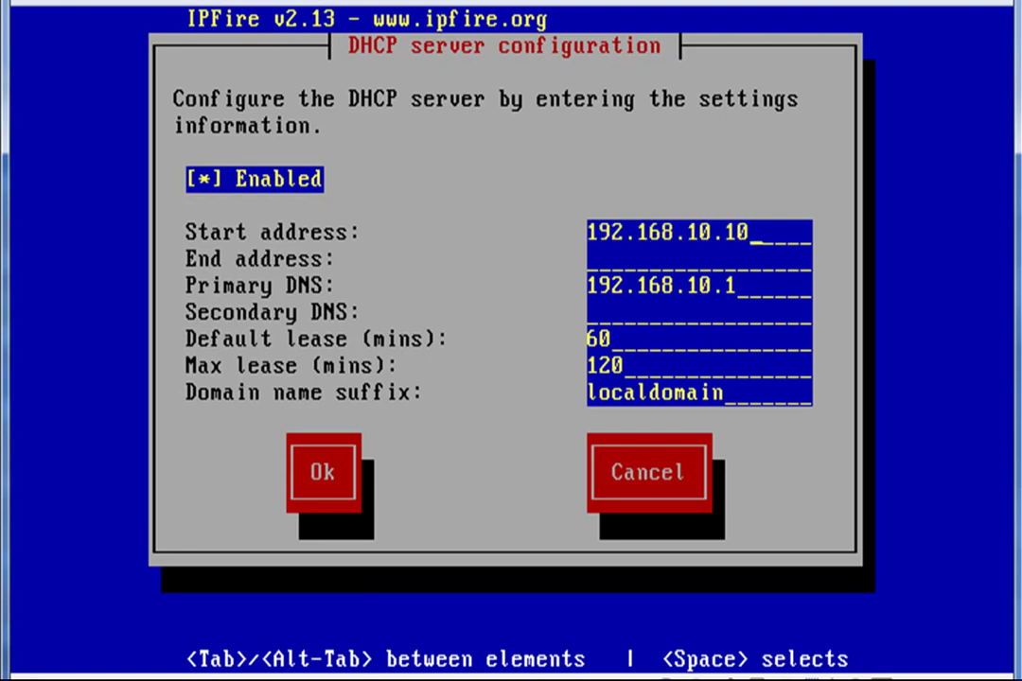
{"action": "key", "text": "Tab"}
{"action": "type", "text": "192.168."}
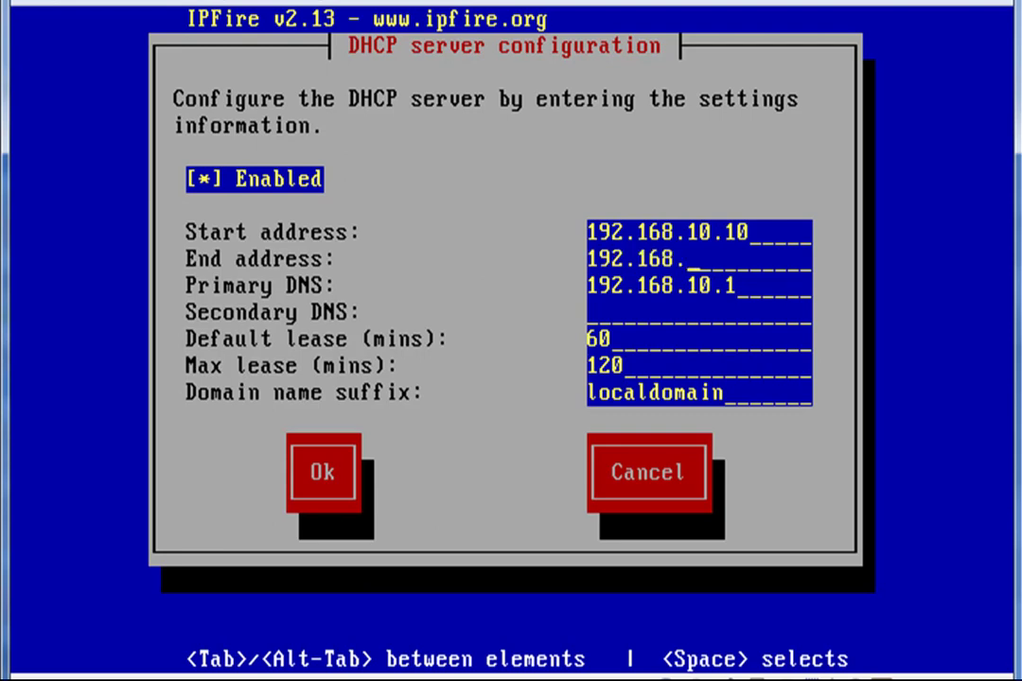
{"action": "type", "text": "10.20"}
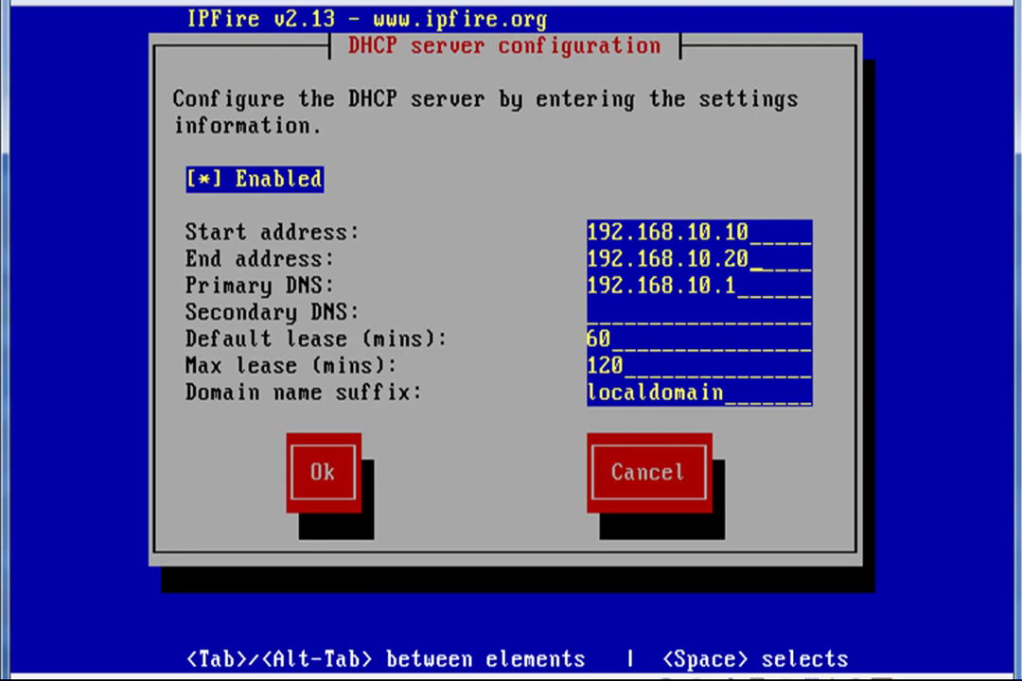
Set the DHCP DNS servers to 192.168.1.1 and 8.8.8.8 and confirm
{"action": "key", "text": "Tab"}
{"action": "key", "text": "Left"}
{"action": "key", "text": "Left"}
{"action": "key", "text": "Left"}
{"action": "key", "text": "Delete"}
{"action": "key", "text": "Tab"}
{"action": "type", "text": "8.8.8.8"}
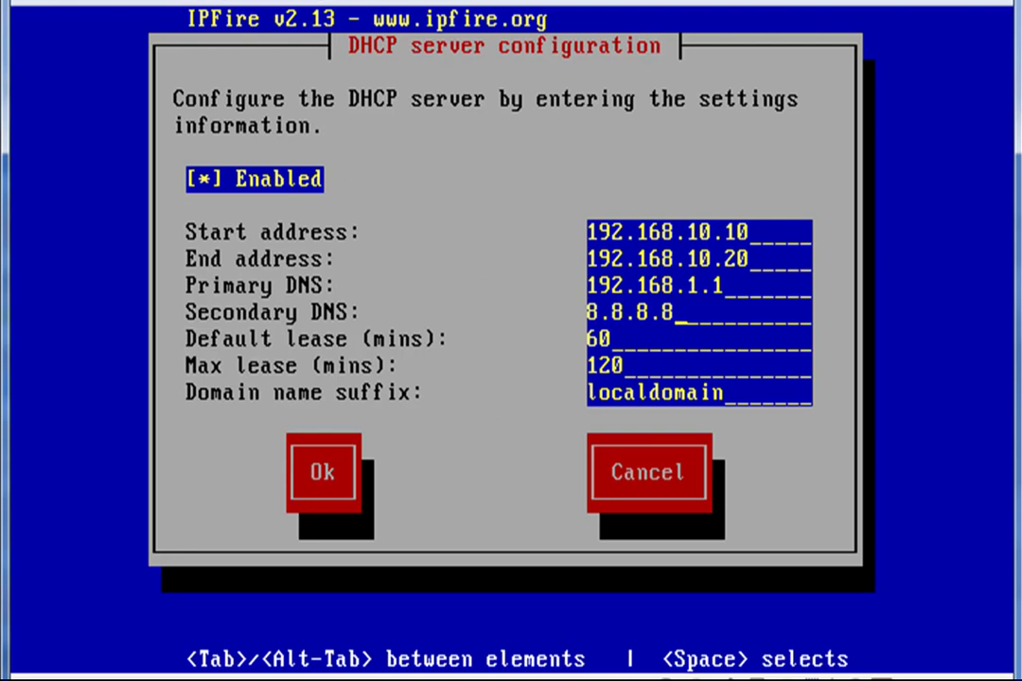
{"action": "key", "text": "Tab"}
{"action": "key", "text": "Tab"}
{"action": "key", "text": "Tab"}
{"action": "key", "text": "Tab"}
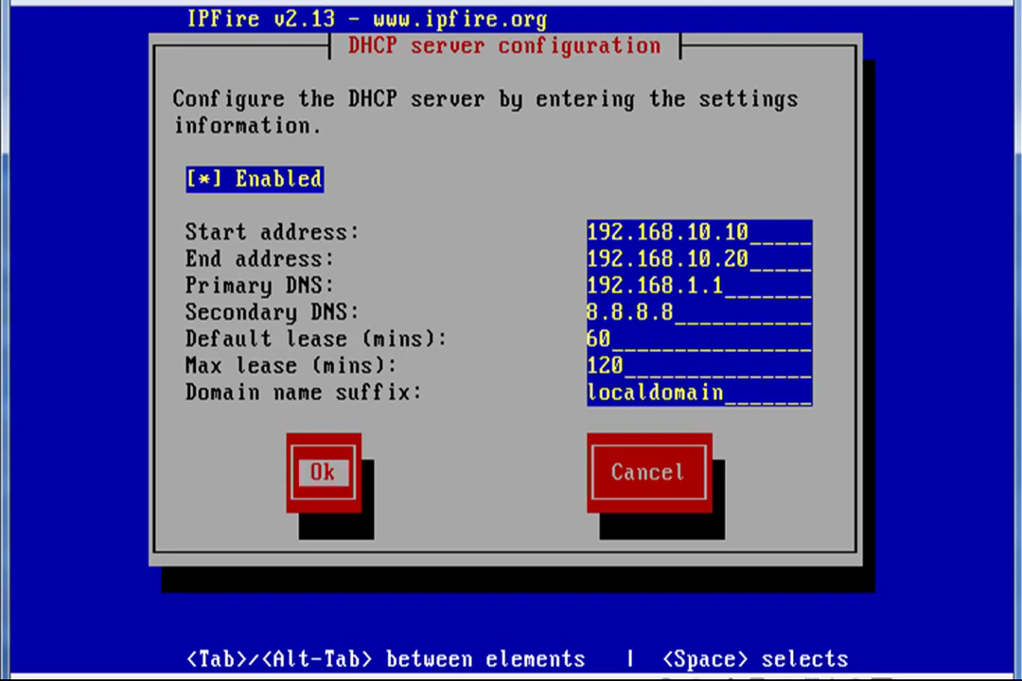
{"action": "key", "text": "Return"}
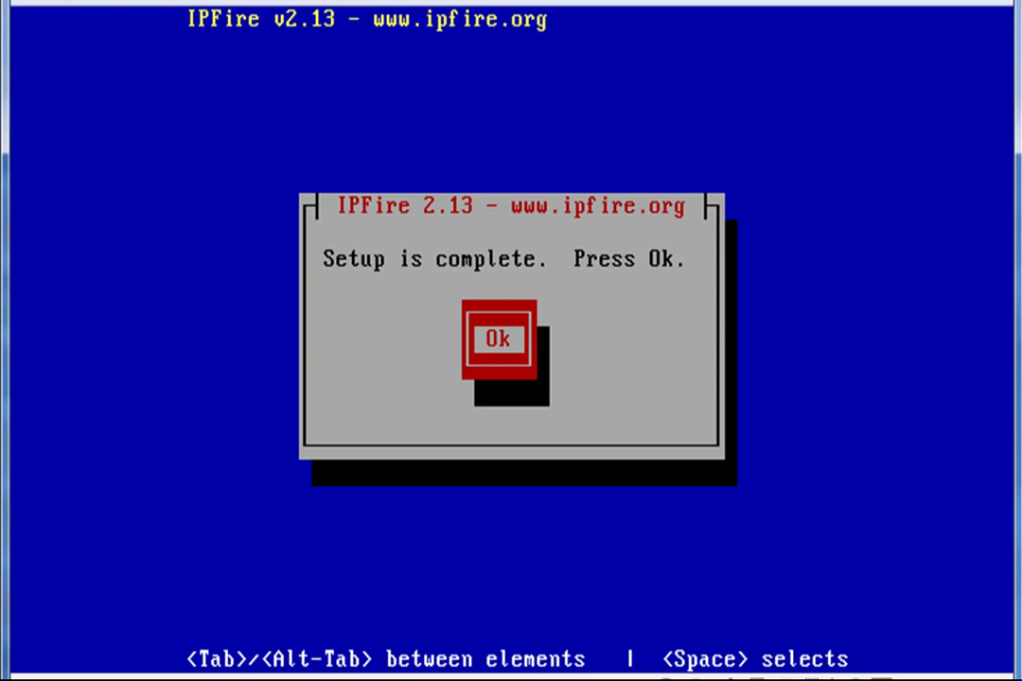
Dismiss the 'Setup is complete' notice so IPFire boots to its login prompt
{"action": "key", "text": "Return"}
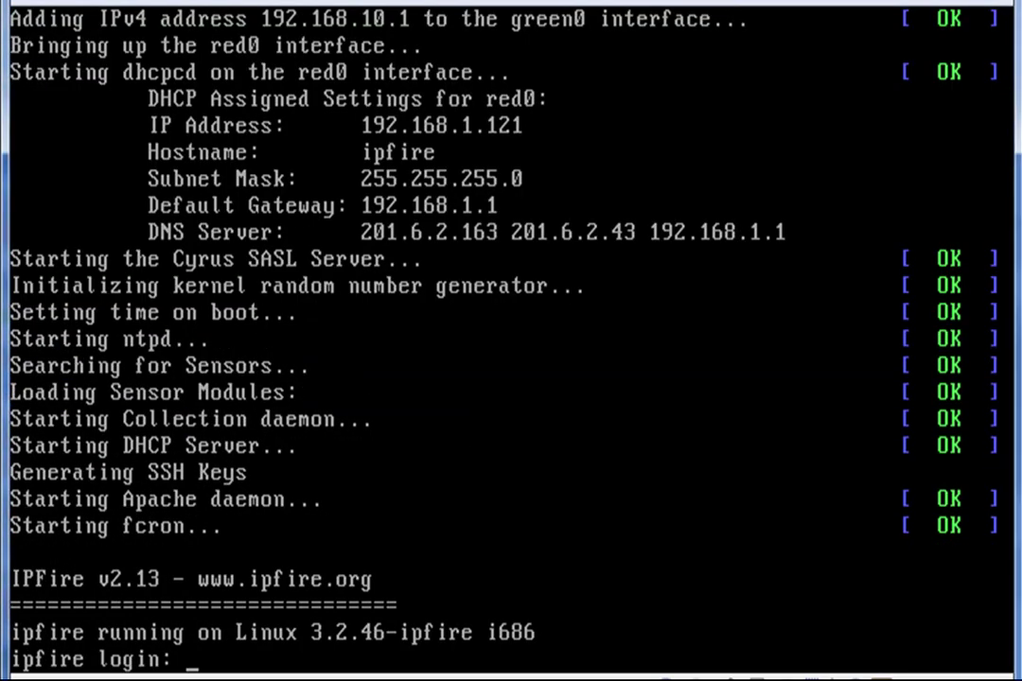
Log into IPFire as root and list its network interfaces with ifconfig
{"action": "type", "text": "root"}
{"action": "key", "text": "Return"}
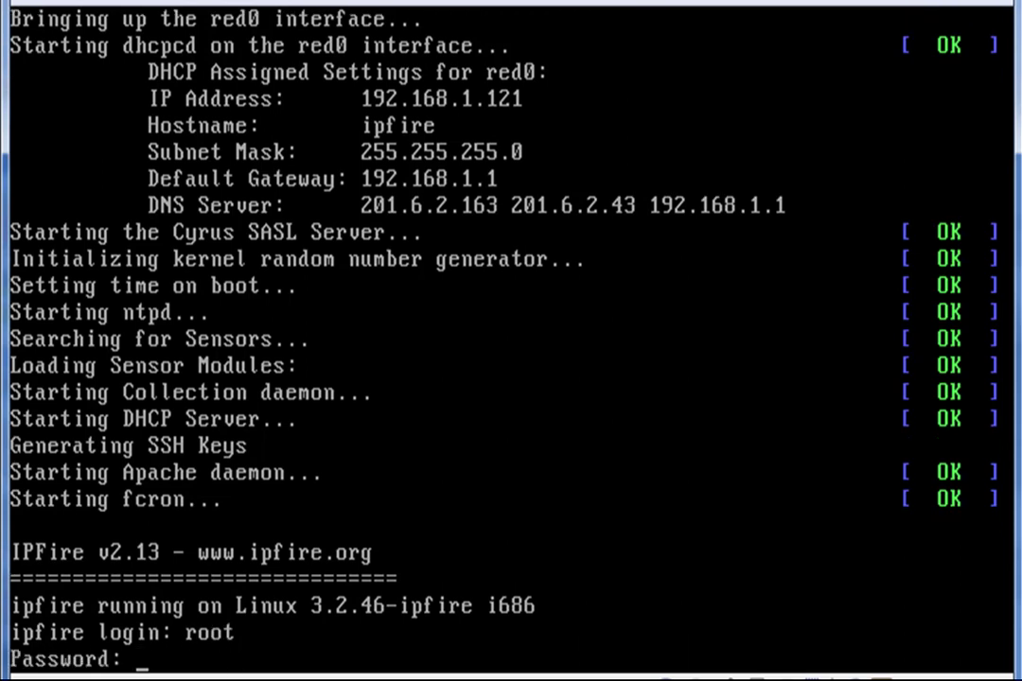
{"action": "key", "text": "Return"}
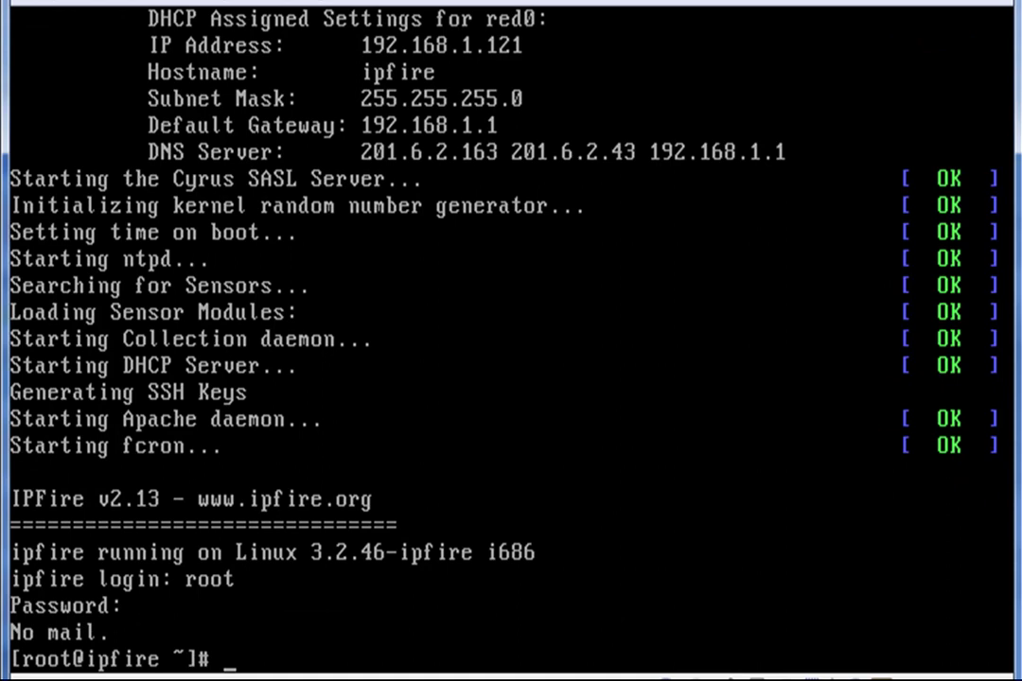
{"action": "type", "text": "ifconfig"}
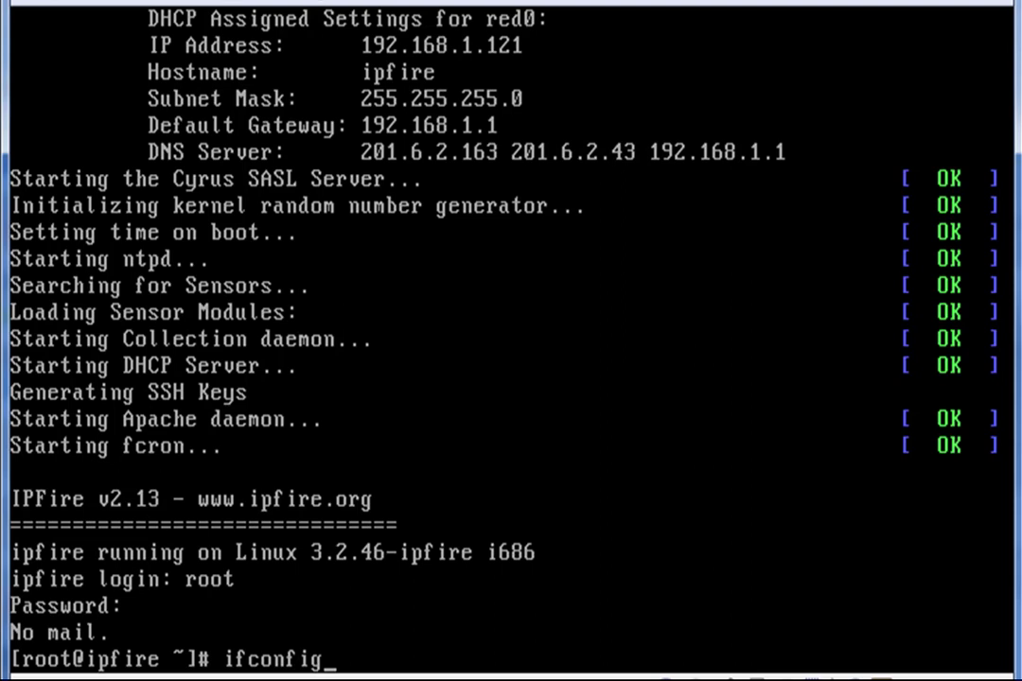
{"action": "key", "text": "Return"}
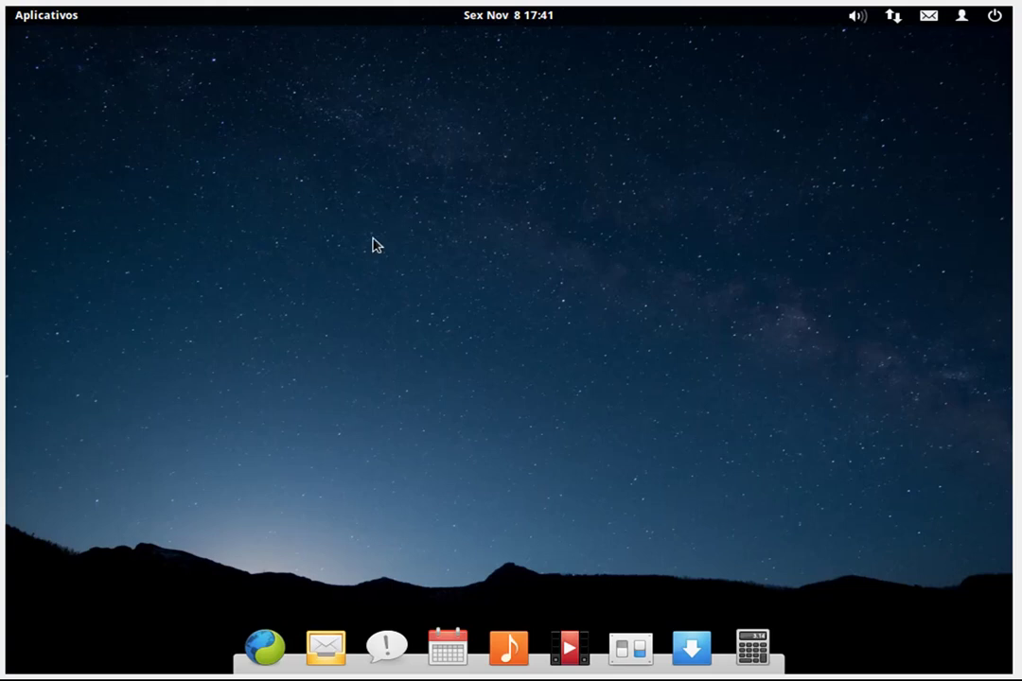
{"action": "left_click", "coordinate": [217, 8]}
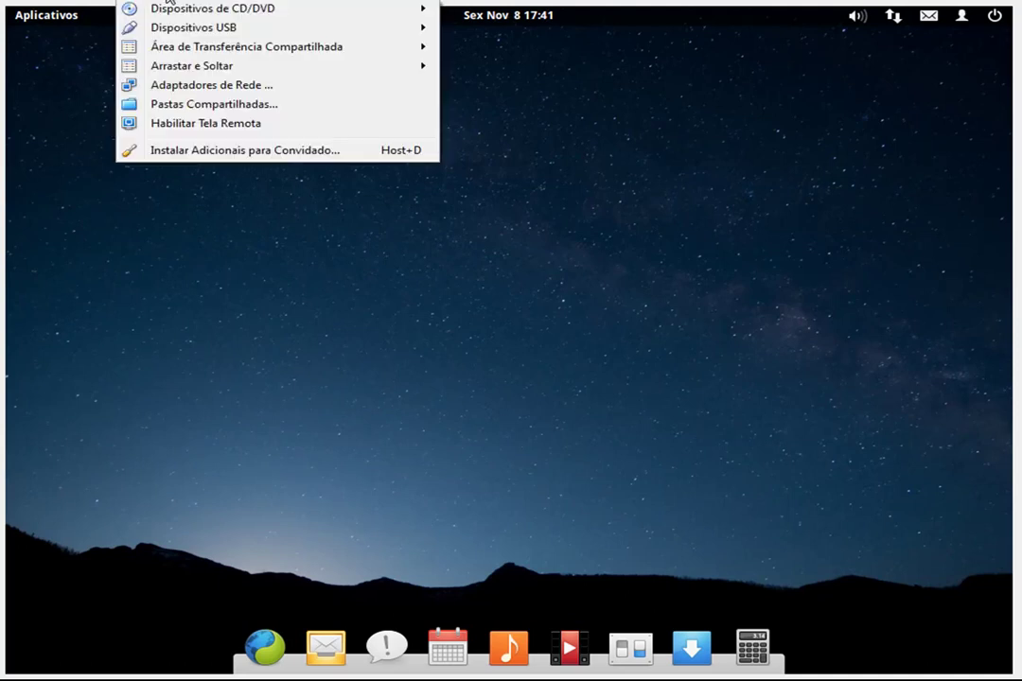
{"action": "left_click", "coordinate": [244, 85]}
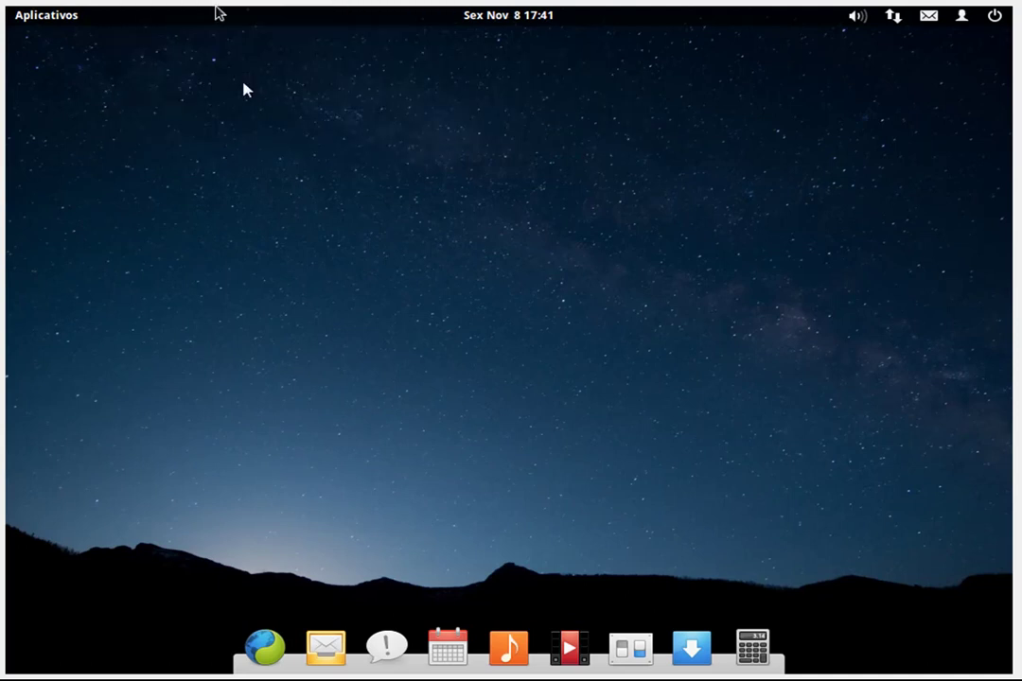
{"action": "key", "text": "alt+d"}
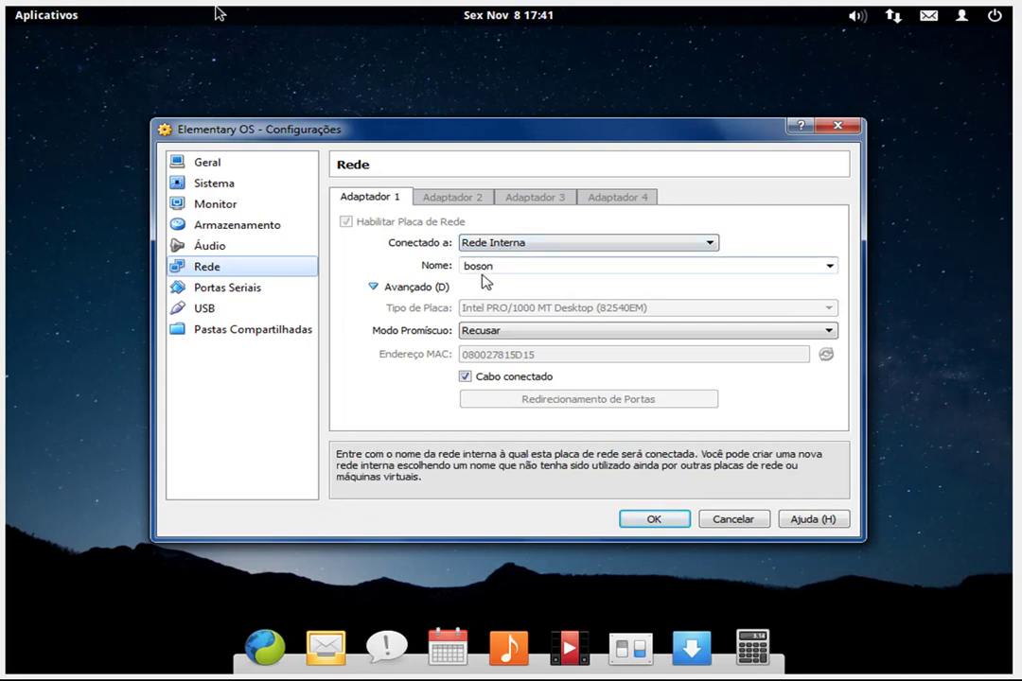
{"action": "left_click", "coordinate": [731, 523]}
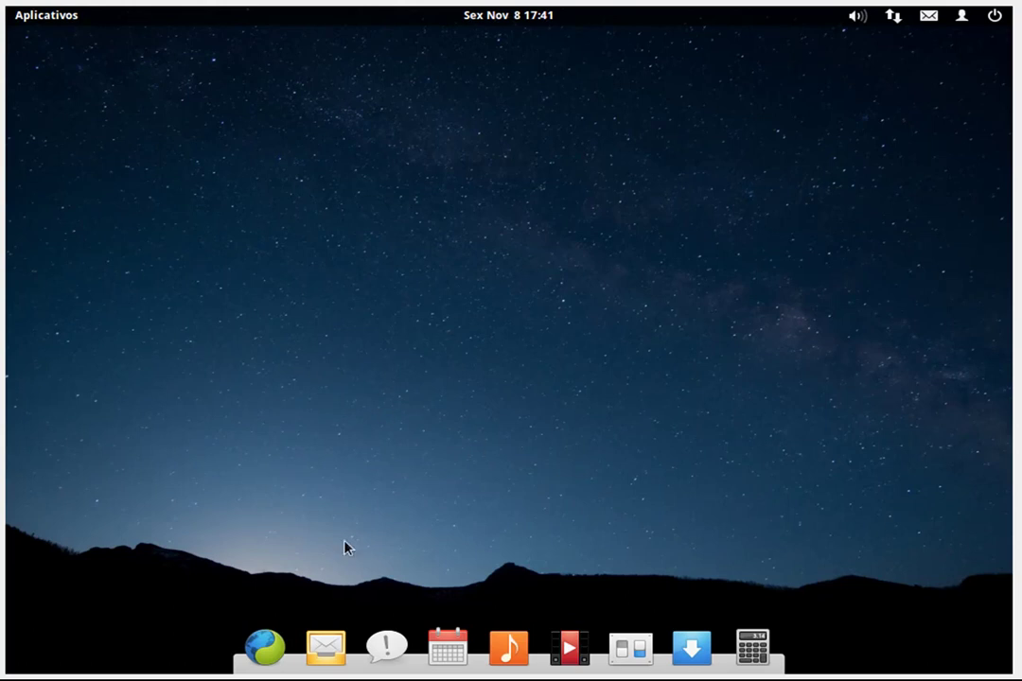
{"action": "left_click", "coordinate": [265, 650]}
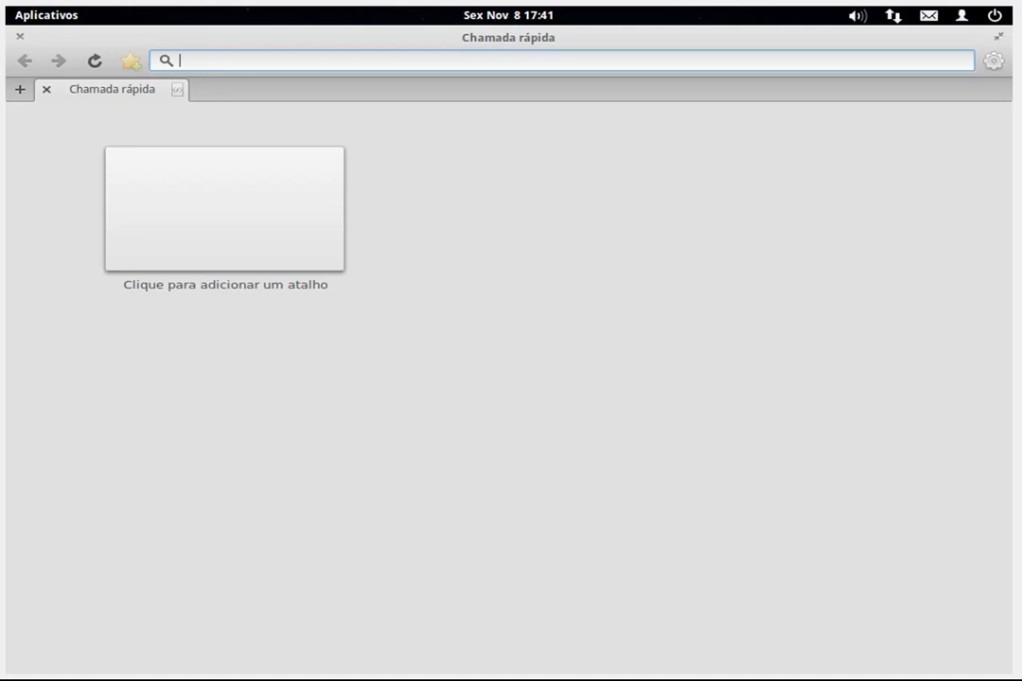
{"action": "type", "text": "http"}
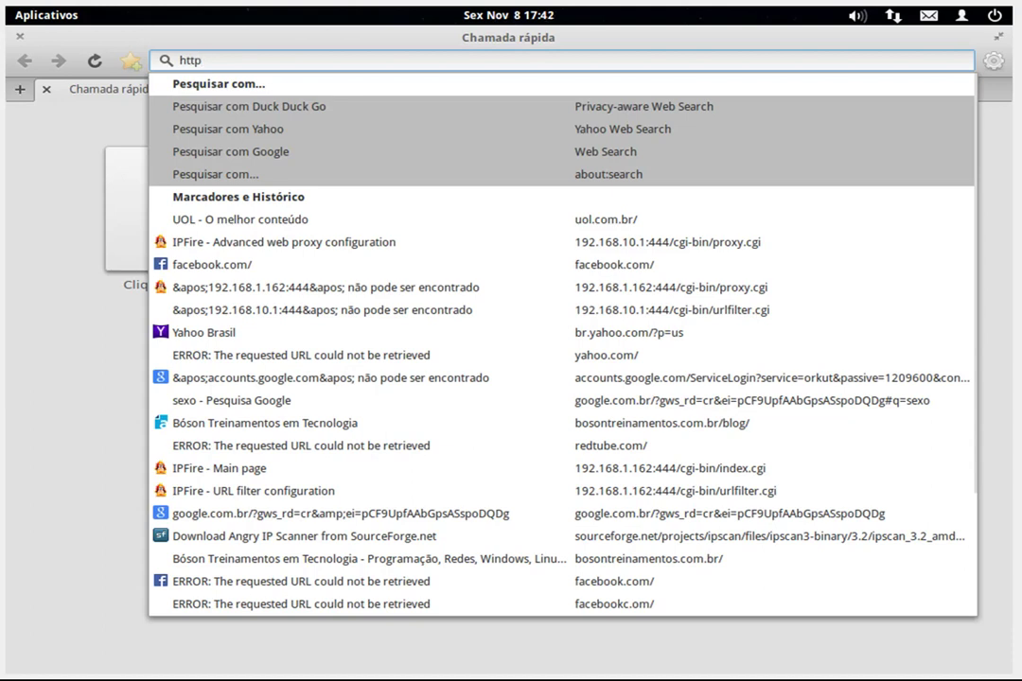
{"action": "type", "text": "s://"}
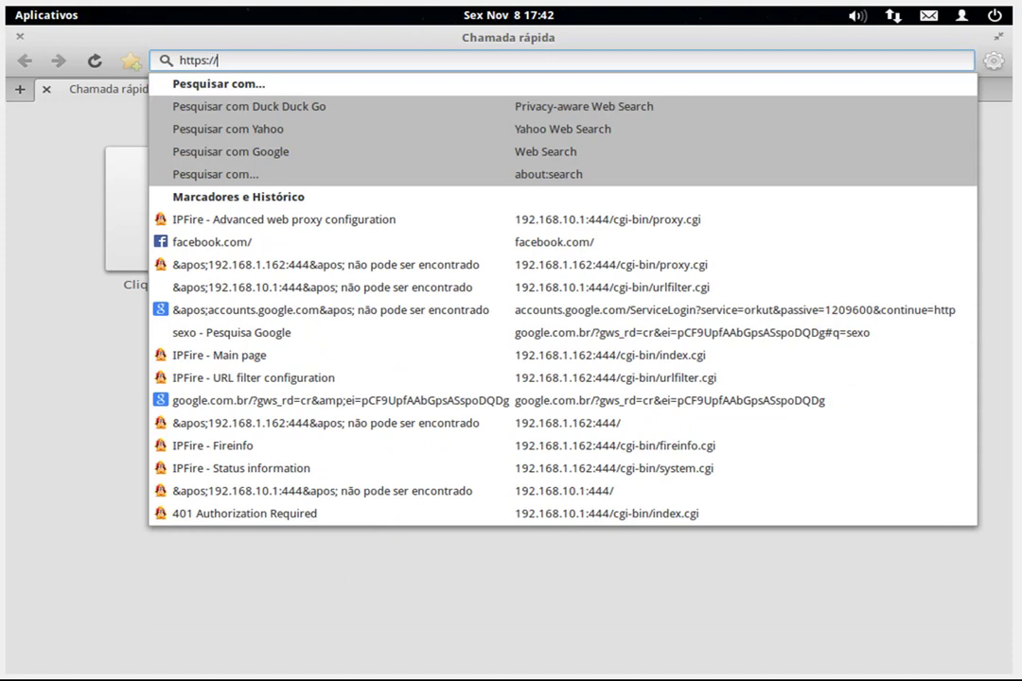
{"action": "type", "text": "192.168."}
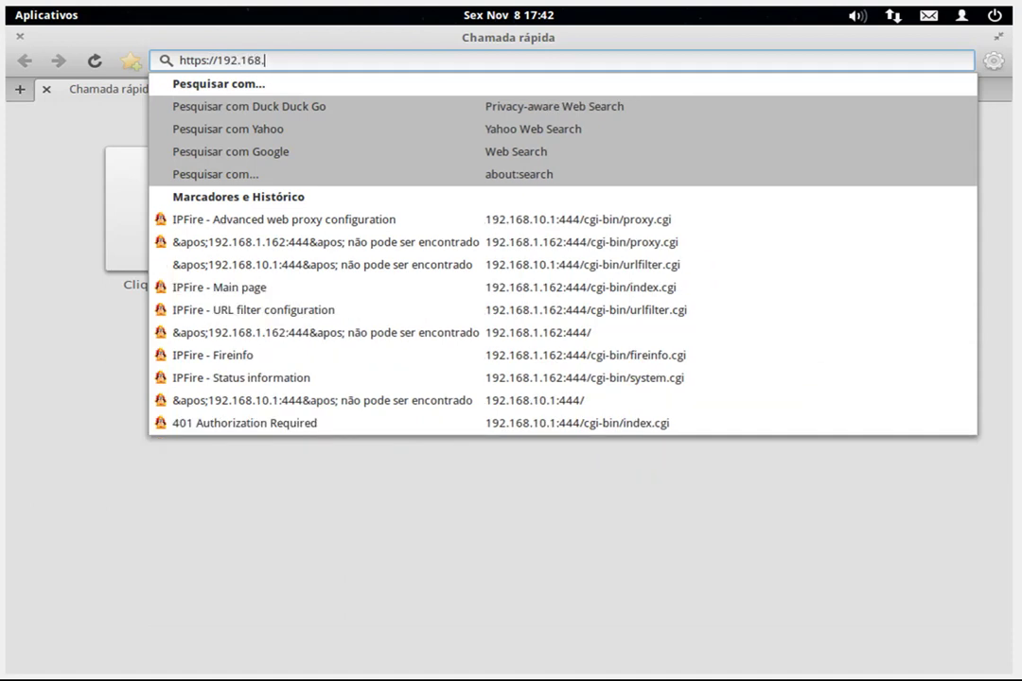
{"action": "type", "text": "10.1"}
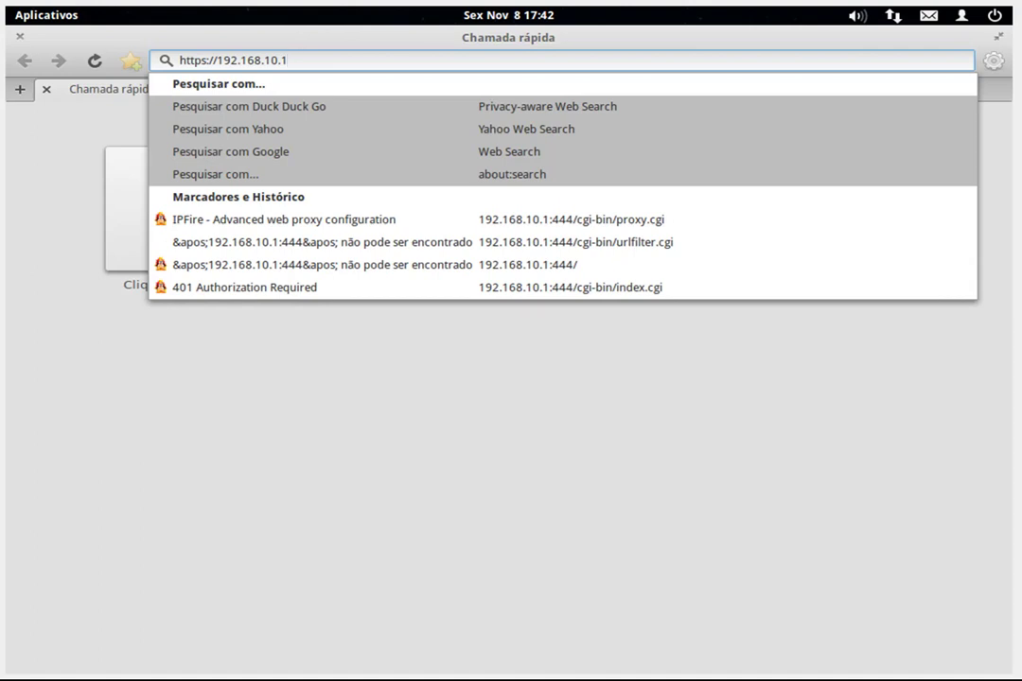
{"action": "type", "text": ":444"}
{"action": "key", "text": "Return"}
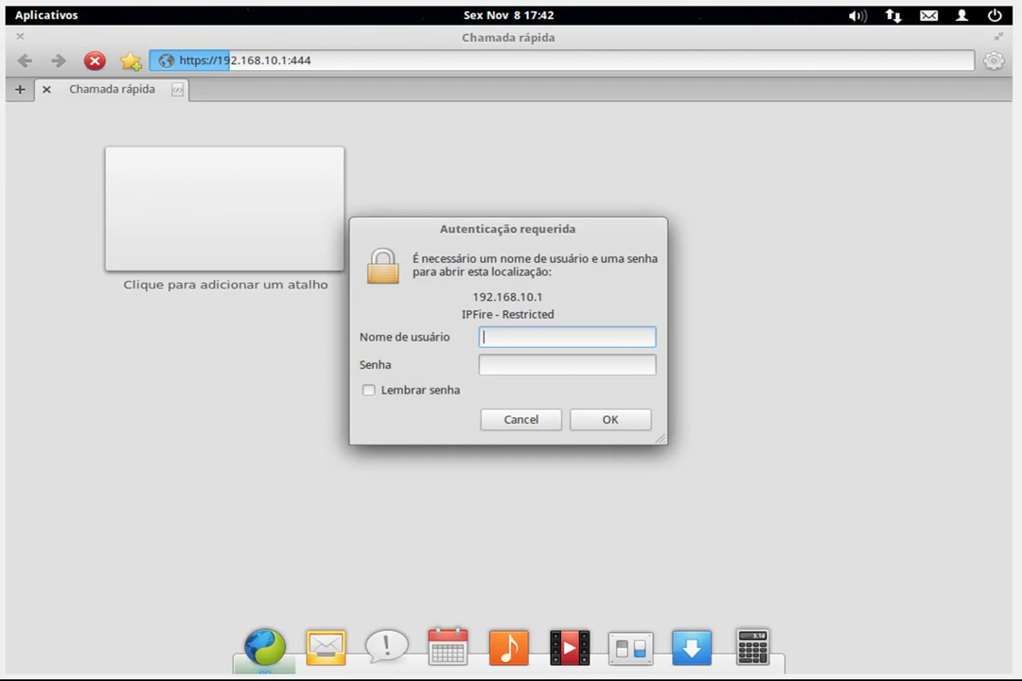
Log in to IPFire as admin with the account password
{"action": "type", "text": "admin"}
{"action": "key", "text": "Tab"}
{"action": "type", "text": "••••••••"}
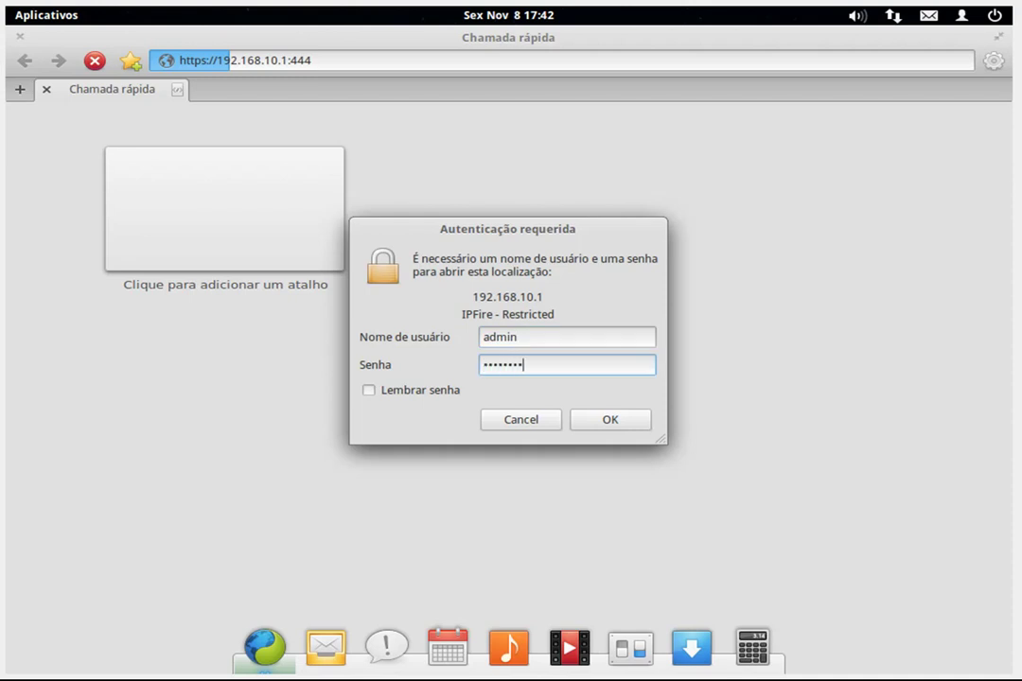
{"action": "key", "text": "Return"}
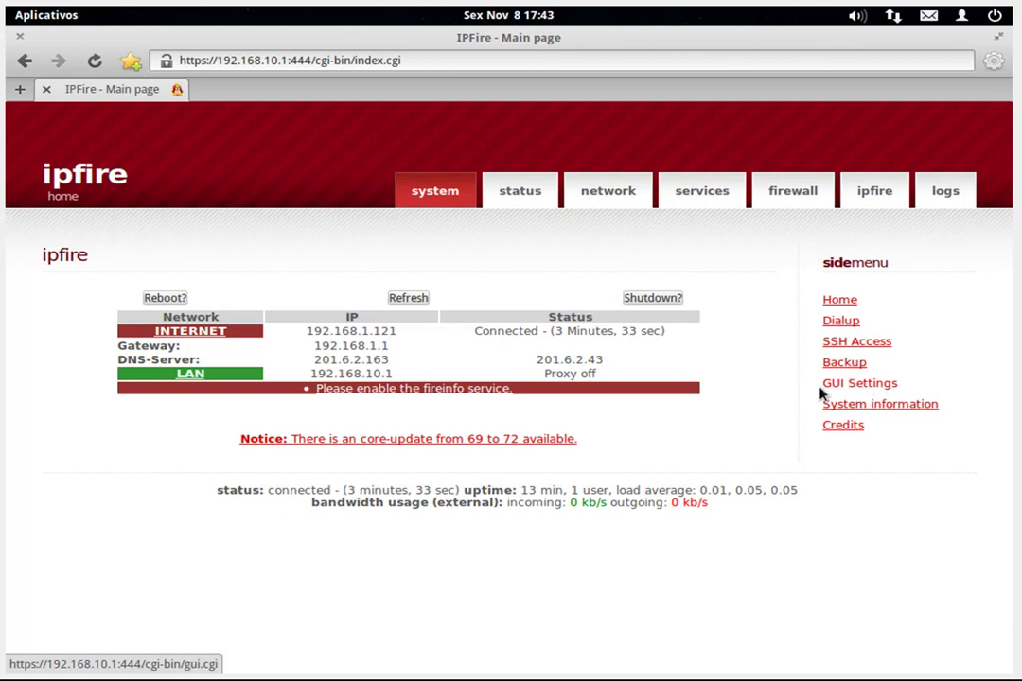
View the Status page and the Network web proxy page, ending on the Services VPN configuration
{"action": "left_click", "coordinate": [525, 193]}
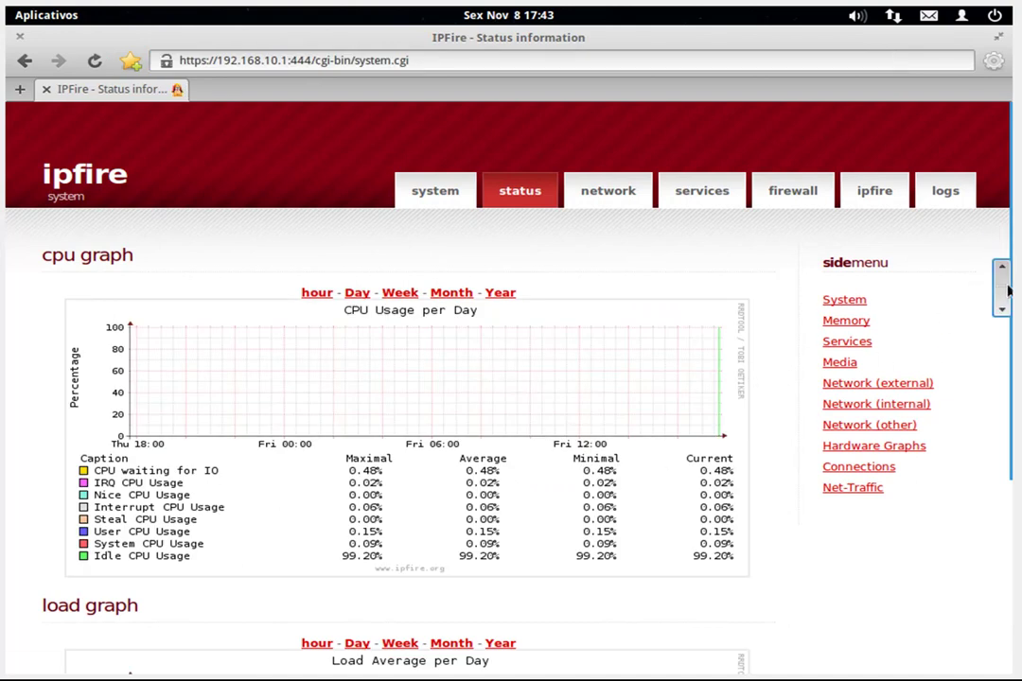
{"action": "mouse_move", "coordinate": [1005, 292]}
{"action": "left_mouse_down"}
{"action": "mouse_move", "coordinate": [998, 525]}
{"action": "mouse_move", "coordinate": [1000, 295]}
{"action": "left_mouse_up"}
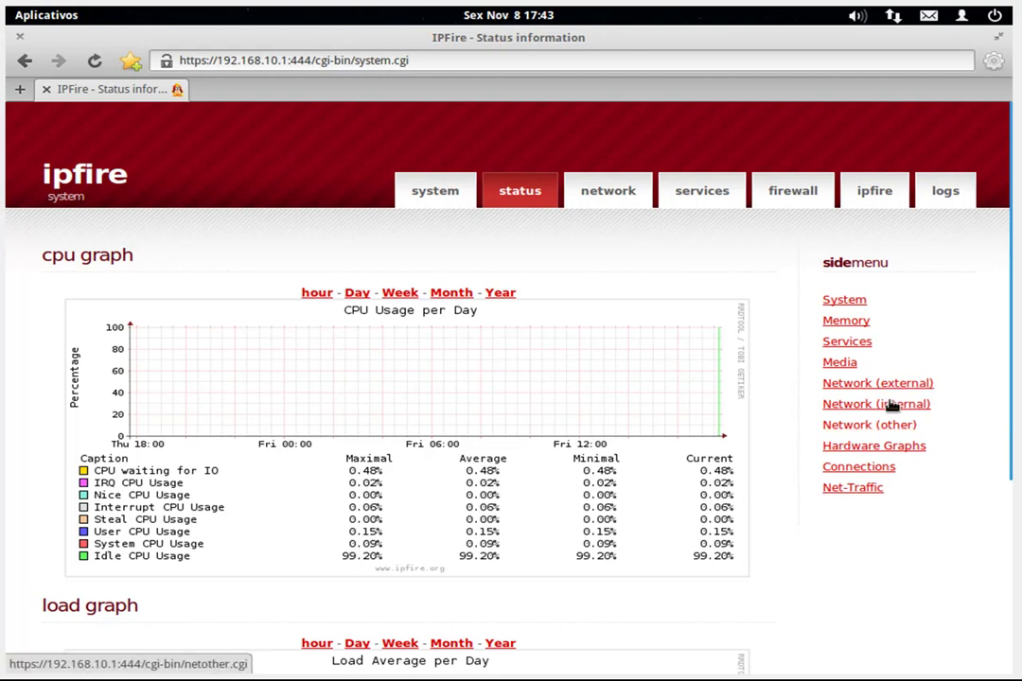
{"action": "left_click", "coordinate": [623, 201]}
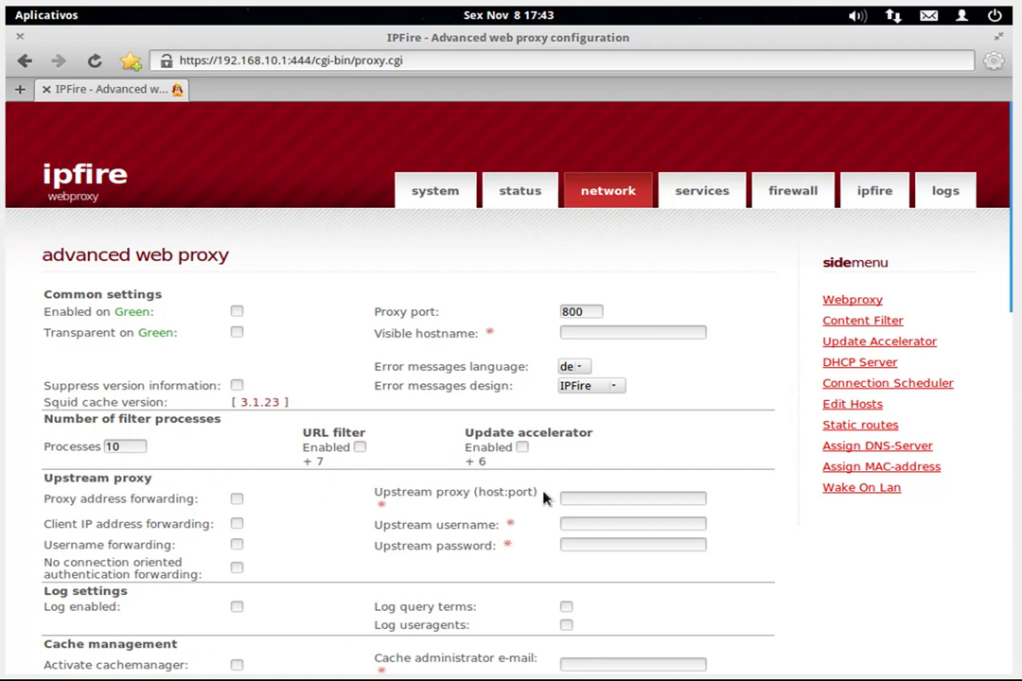
{"action": "scroll", "coordinate": [1004, 317], "scroll_direction": "down", "scroll_amount": 6}
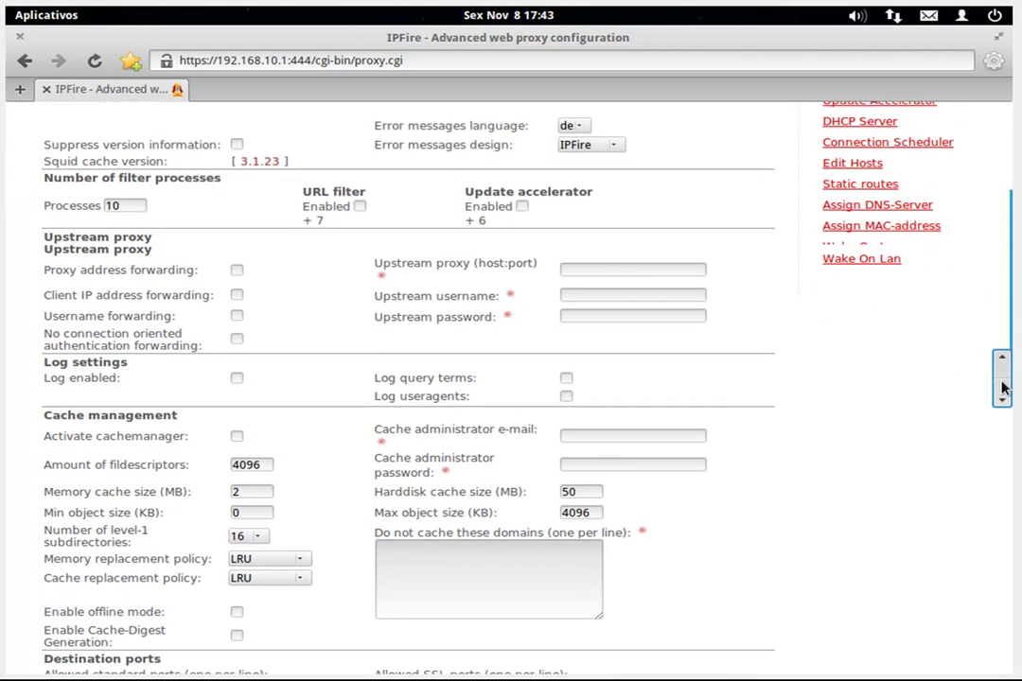
{"action": "scroll", "coordinate": [1008, 279], "scroll_direction": "up", "scroll_amount": 4}
{"action": "scroll", "coordinate": [1008, 279], "scroll_direction": "up", "scroll_amount": 2}
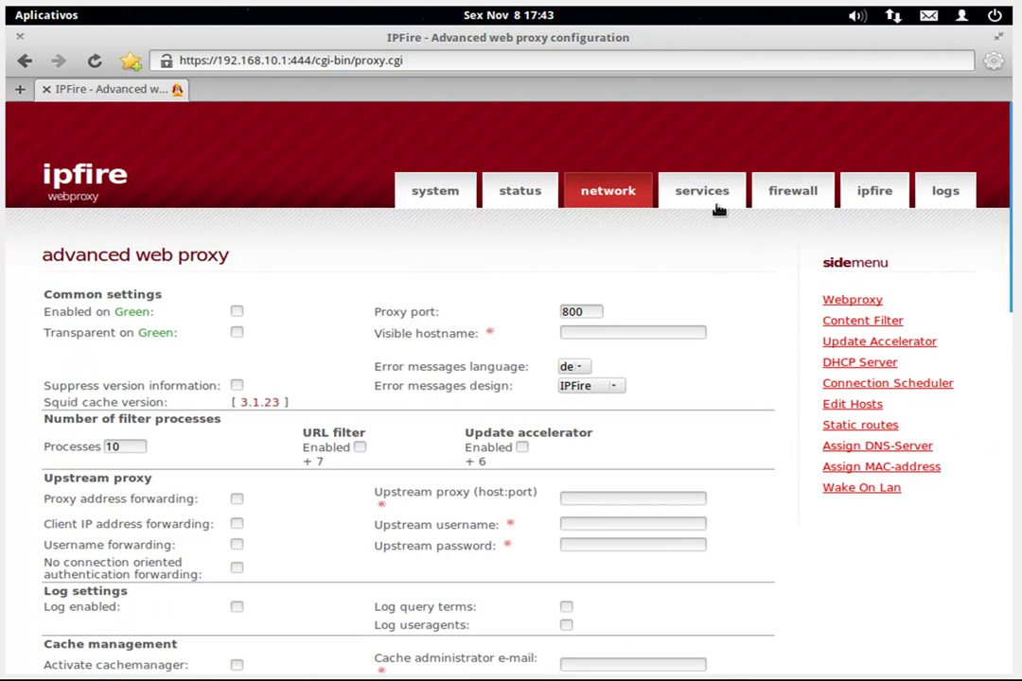
{"action": "left_click", "coordinate": [699, 192]}
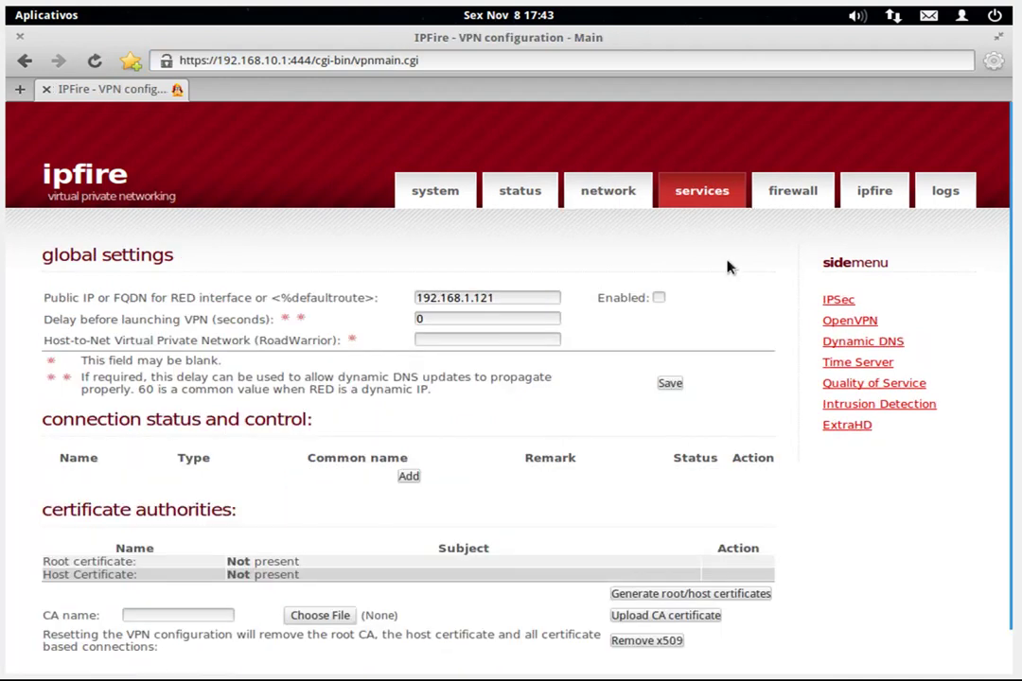